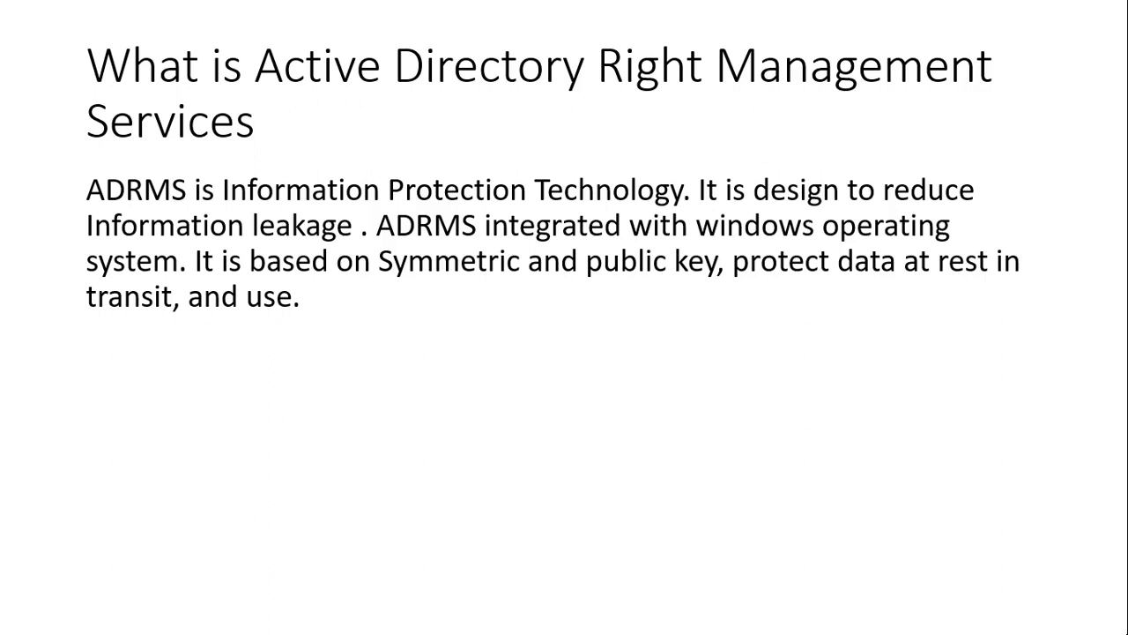
Step: Advance from the ADRMS overview slide to the ADRMS Requirements slide
key(Right)
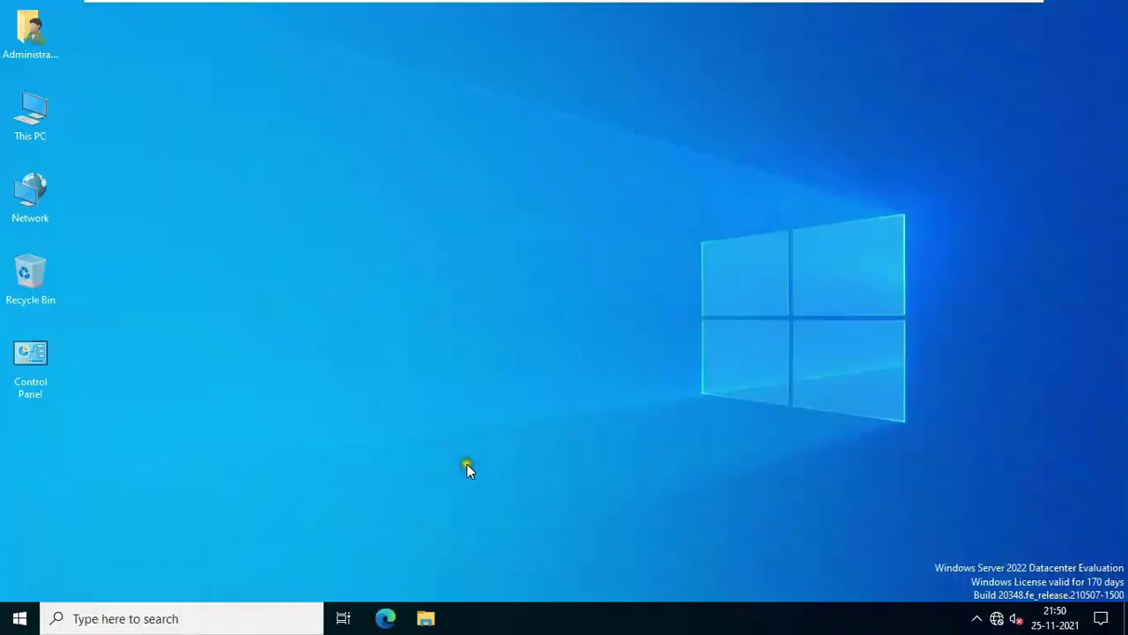
Step: Launch Server Manager from the Start menu and bring up its Tools list
click(17, 619)
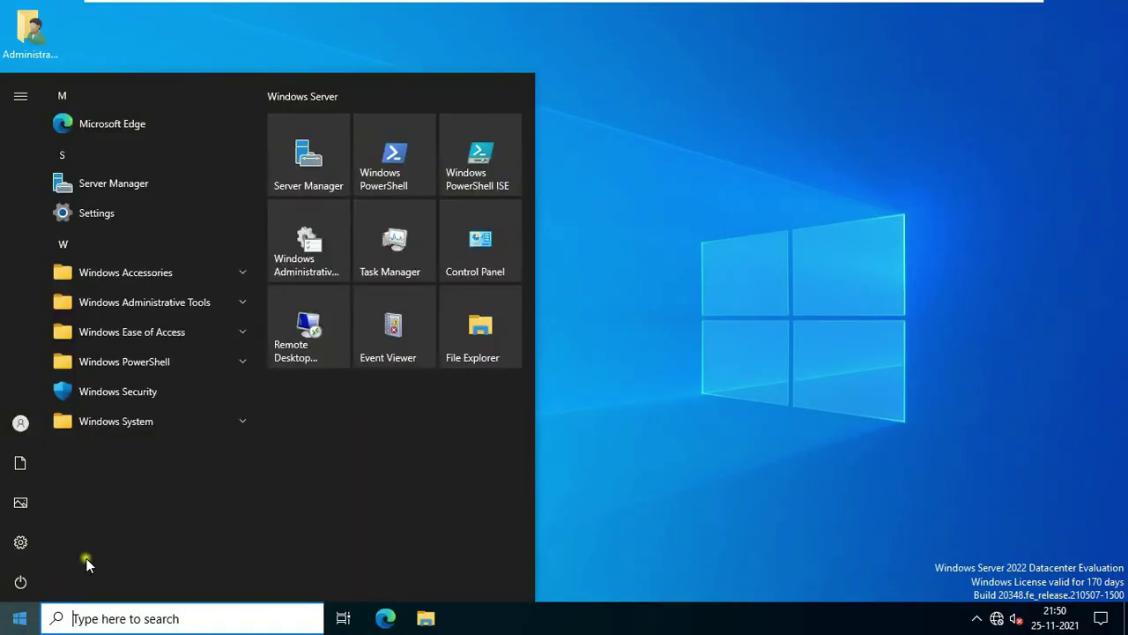
click(309, 179)
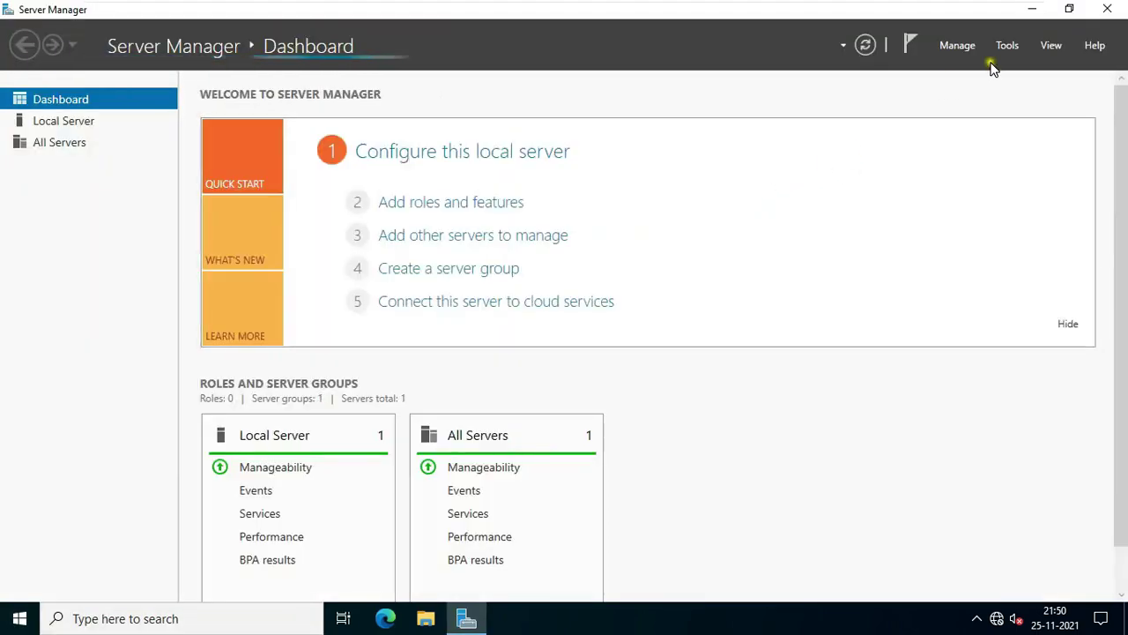
click(1002, 45)
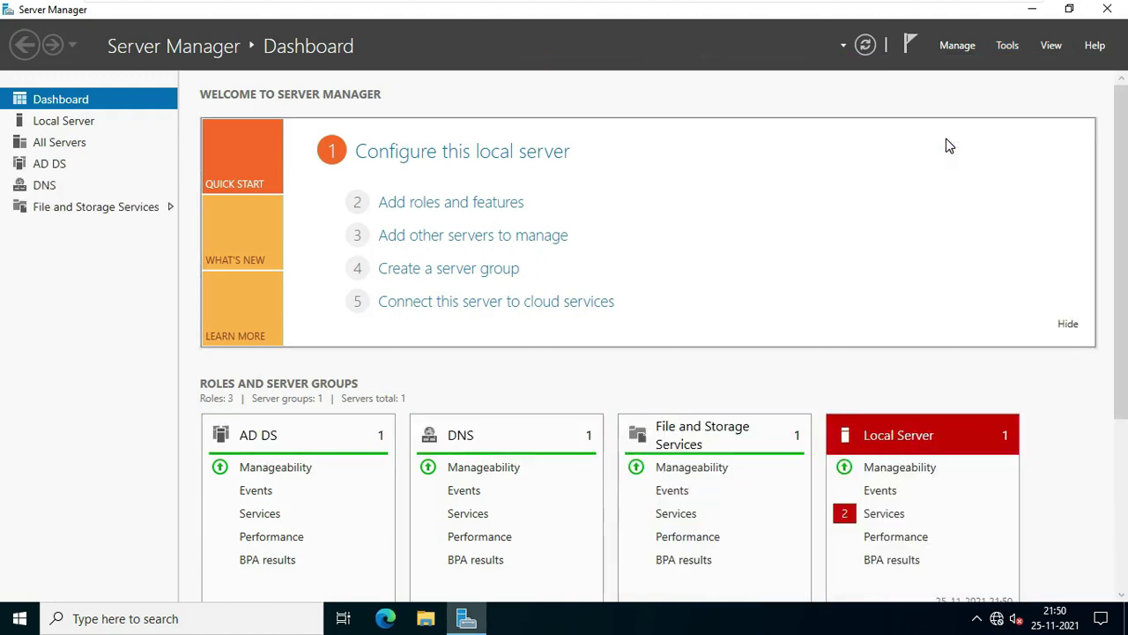
Step: Maximize the console and browse to the stb.local Users container
click(644, 85)
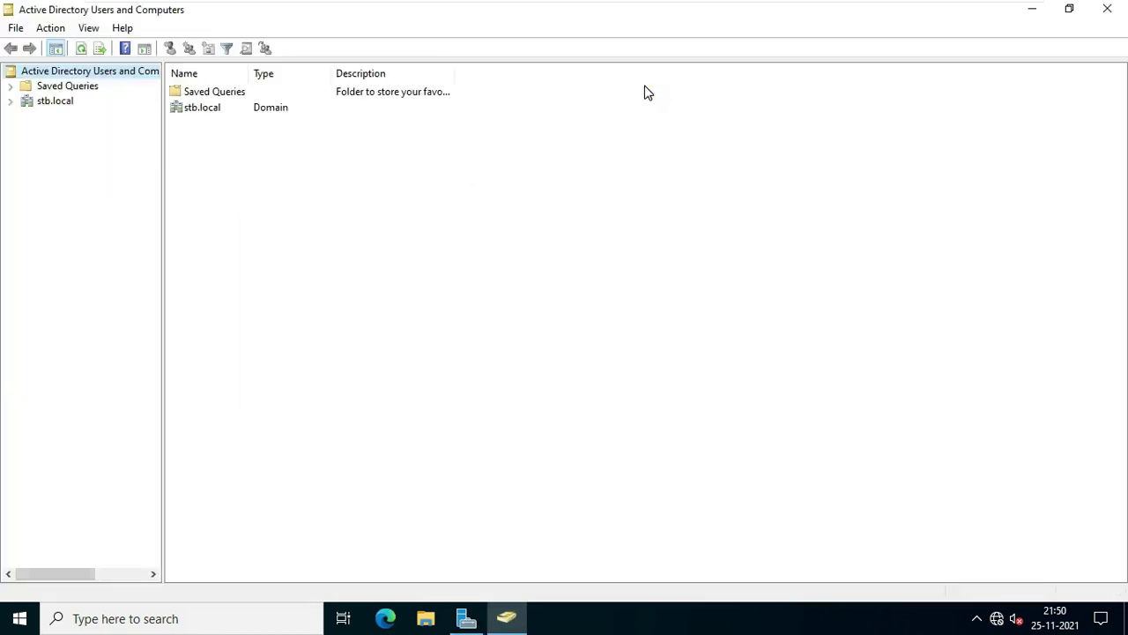
click(54, 101)
click(12, 102)
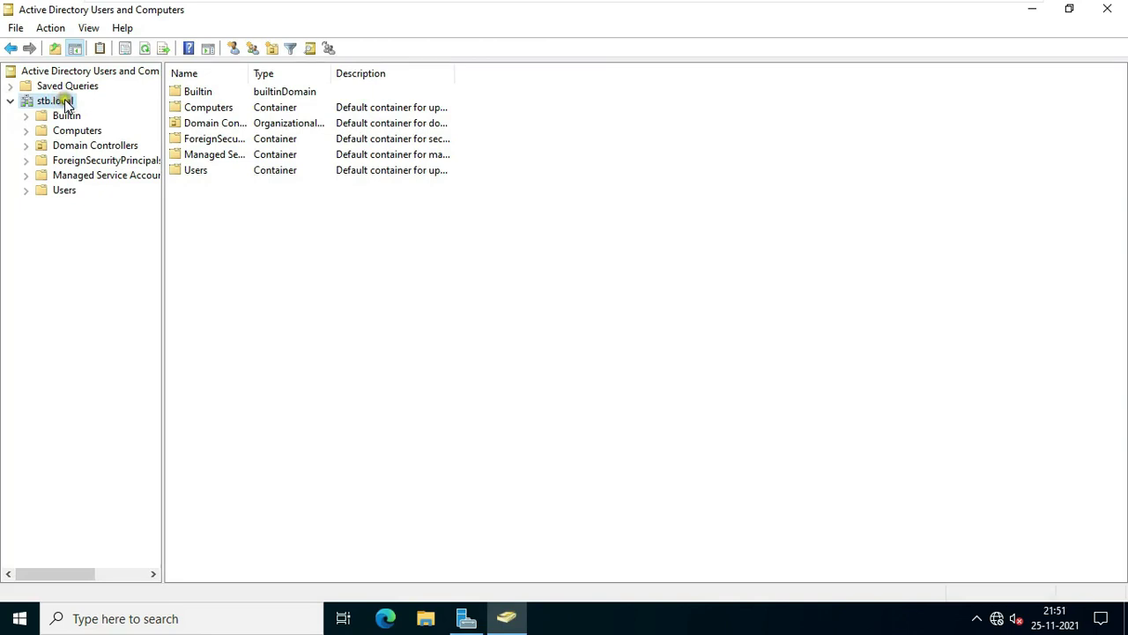
click(63, 189)
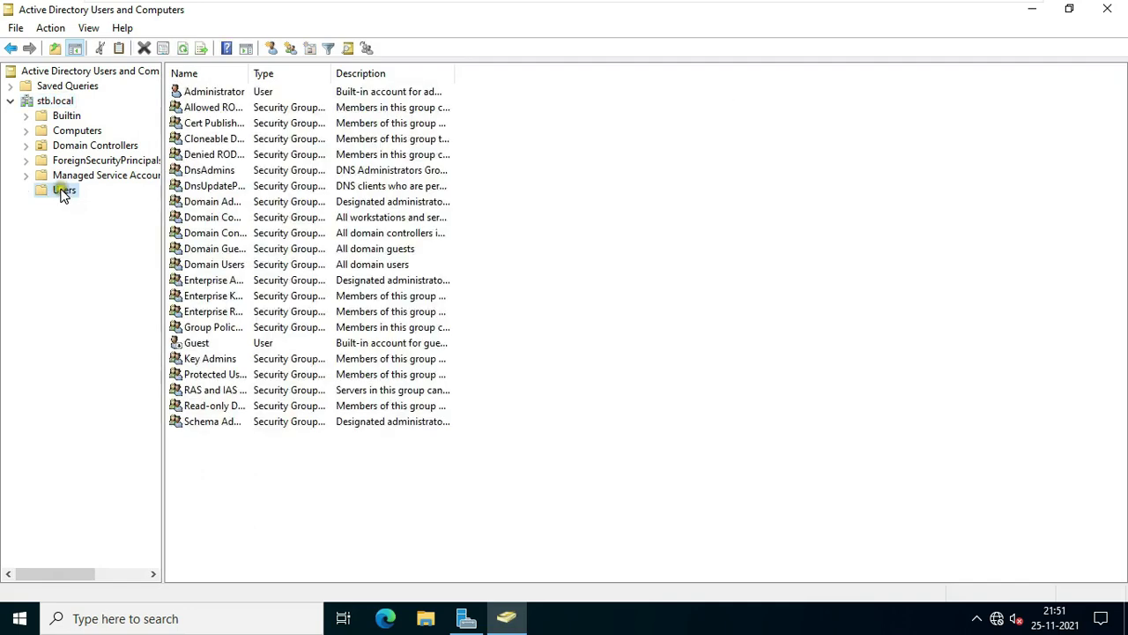
Step: Start a new user in Users named bob with logon name bob
right_click(62, 194)
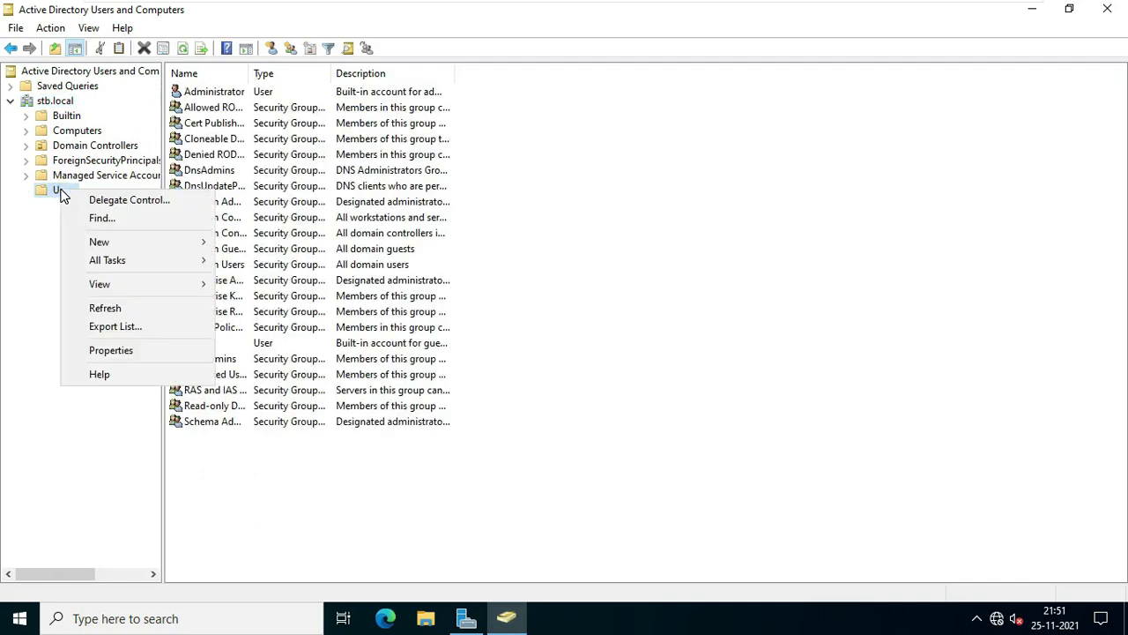
mouse_move(97, 241)
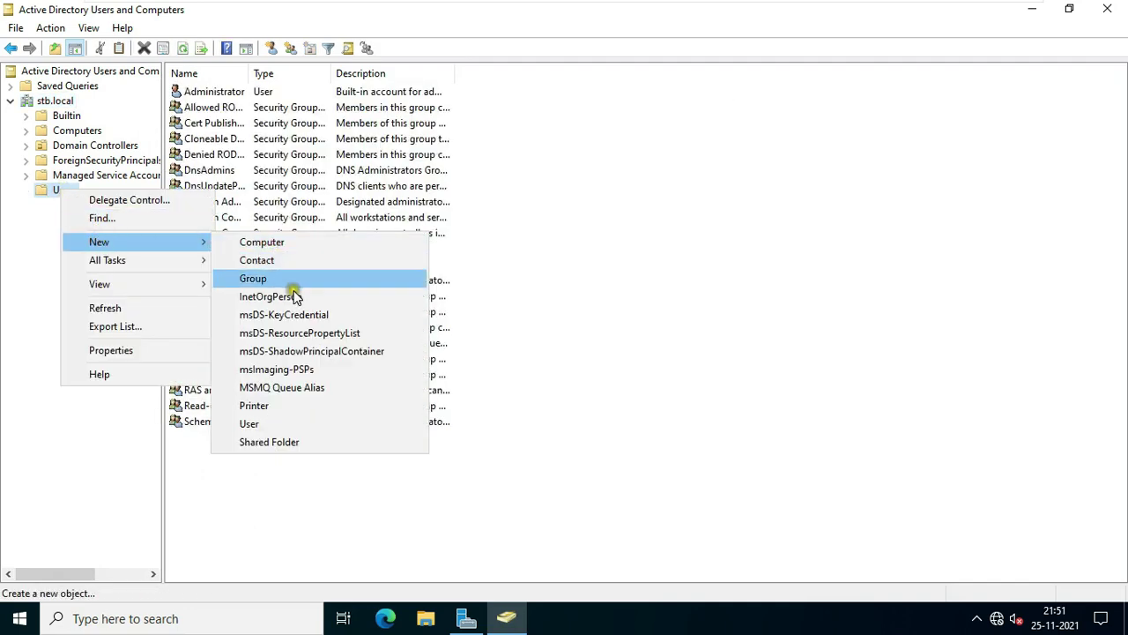
click(264, 424)
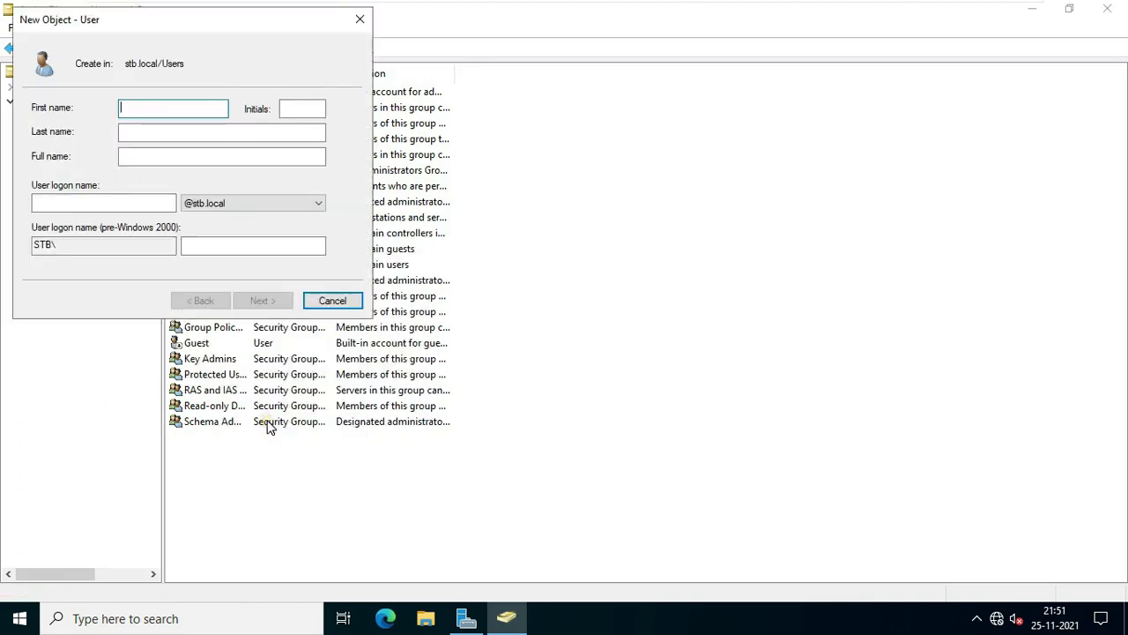
text(bob)
click(132, 202)
text(bob)
click(263, 300)
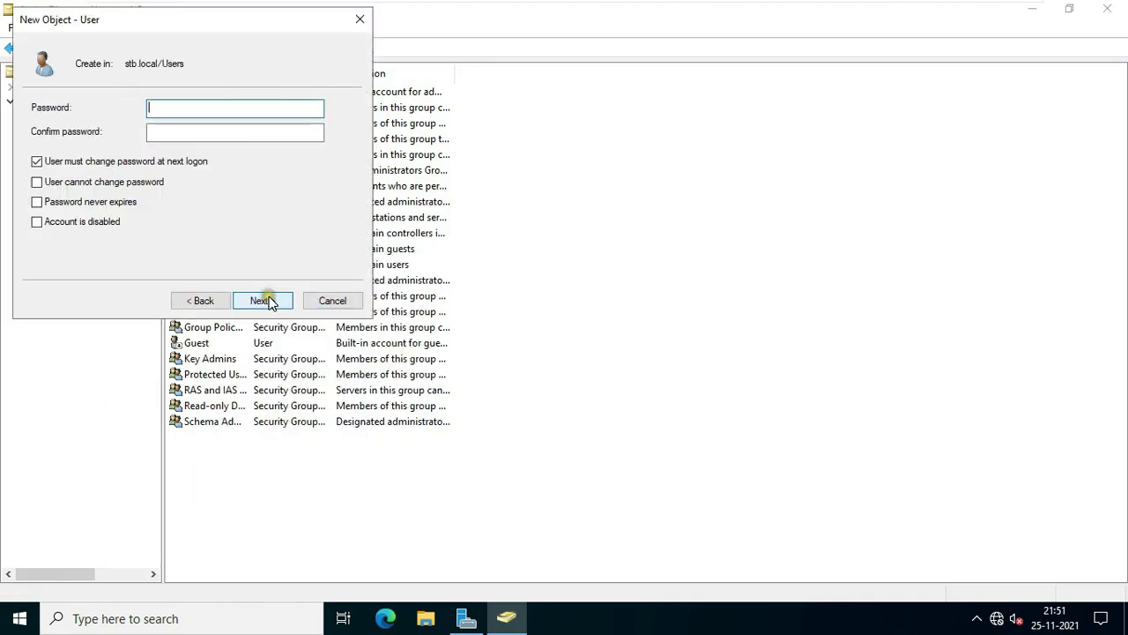
Step: Give bob a password that he cannot change and that never expires, and finish
text(•••••••)
click(206, 131)
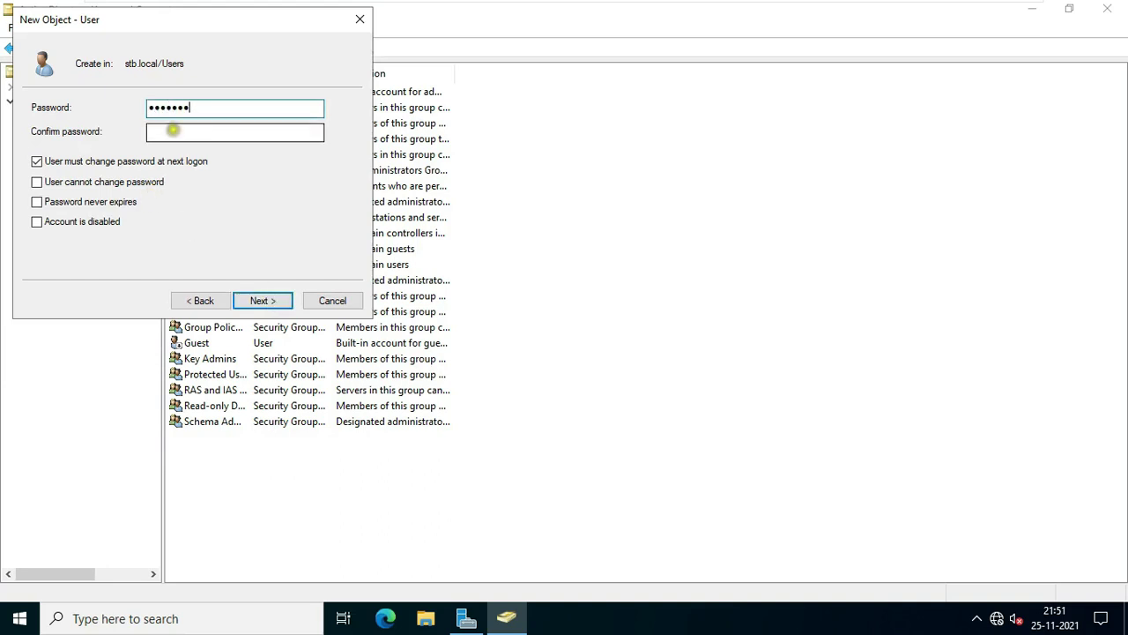
text(•••••••)
click(74, 164)
click(56, 182)
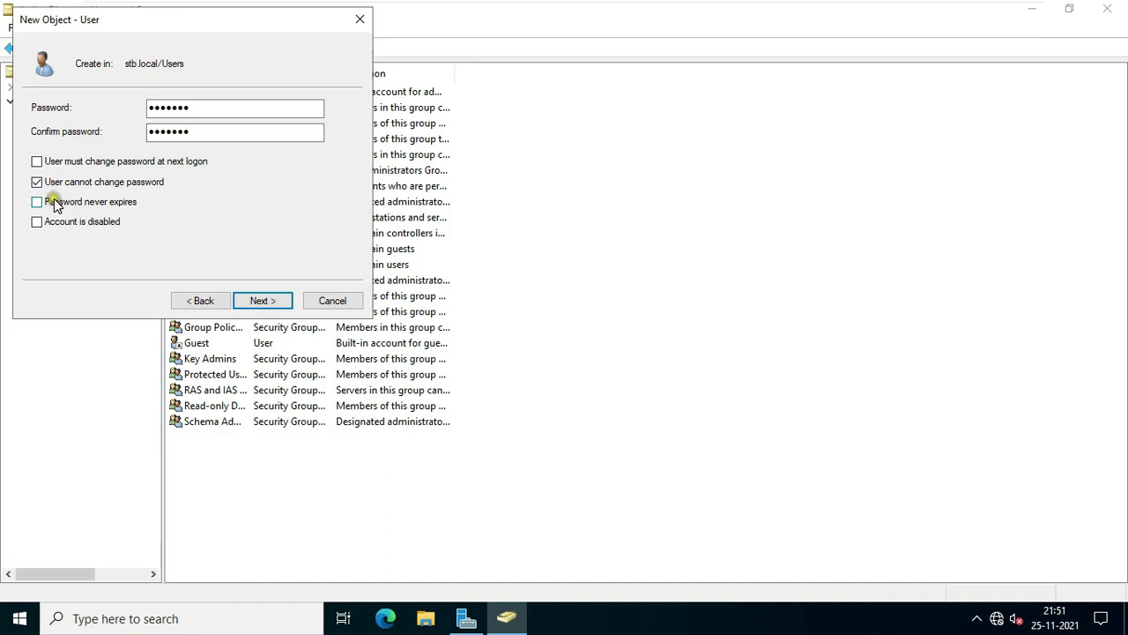
click(54, 201)
click(254, 299)
click(264, 305)
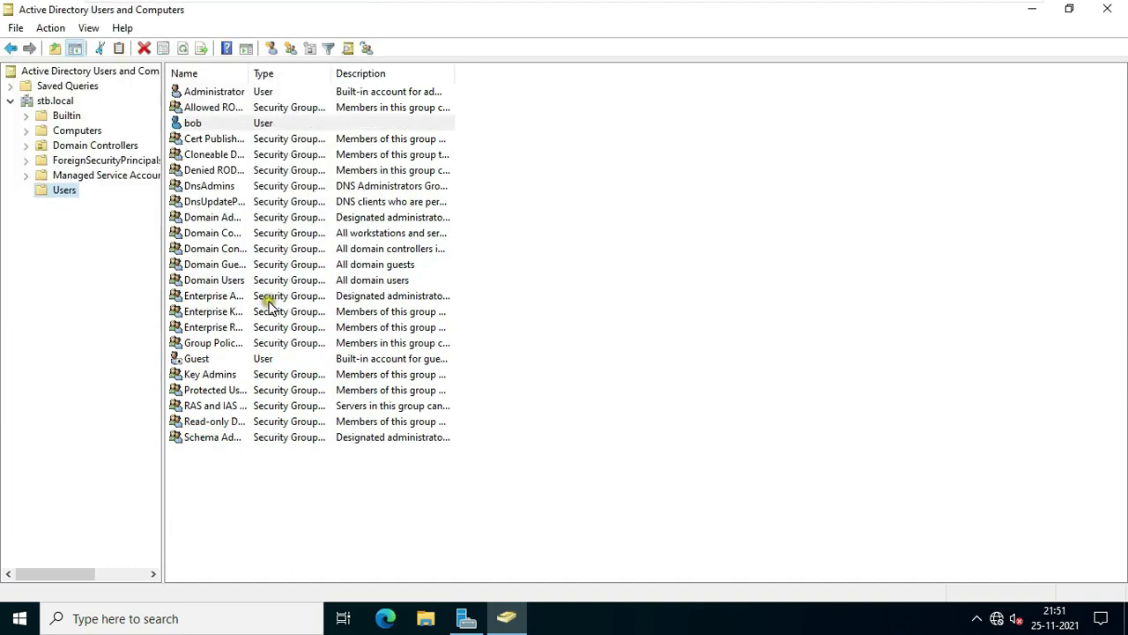
Step: Create the new users sam and dev in the Users container
right_click(83, 192)
click(291, 423)
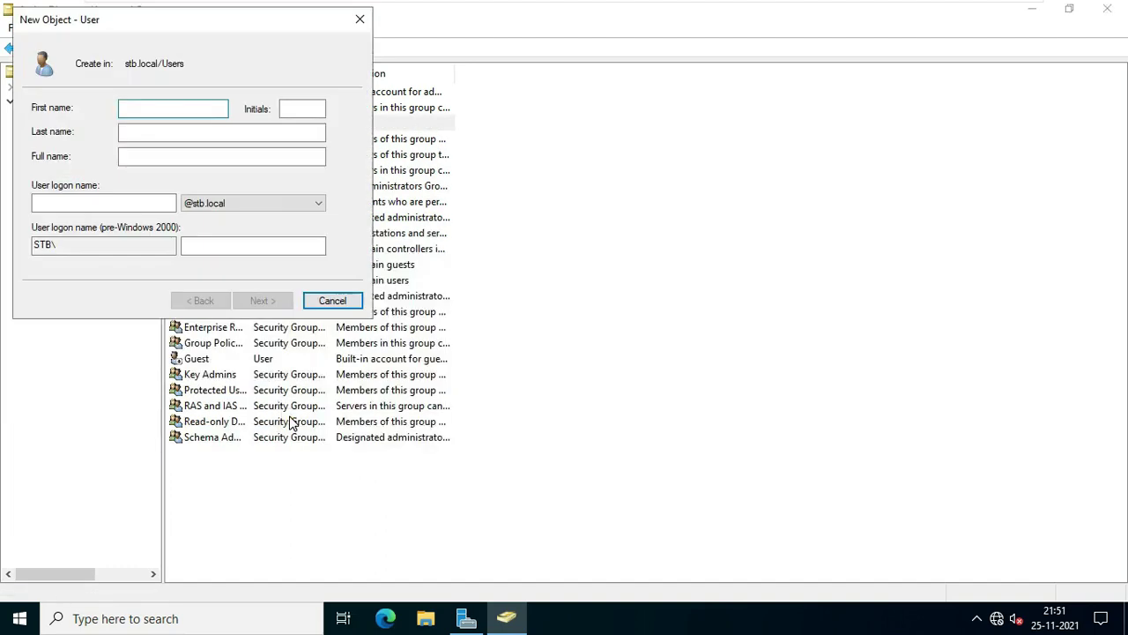
text(sam)
click(261, 300)
click(262, 299)
right_click(68, 191)
text(dev)
click(261, 300)
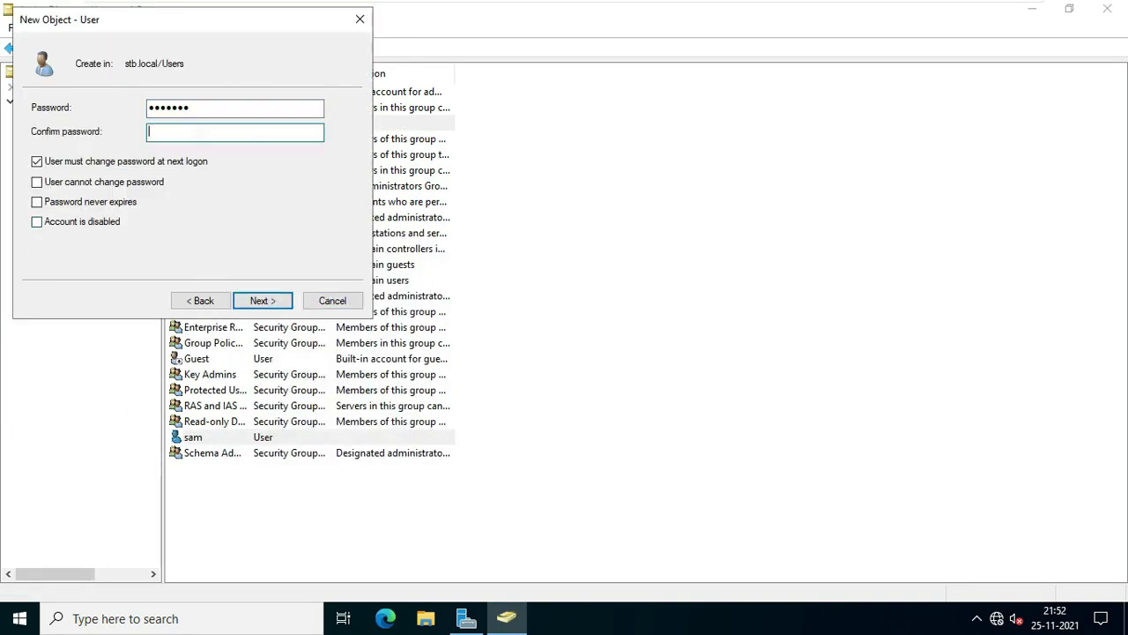
click(262, 300)
Step: Create user kadmin with an unchangeable, never-expiring password
click(262, 299)
right_click(68, 191)
text(kadmin)
click(262, 300)
click(36, 161)
click(36, 182)
click(36, 201)
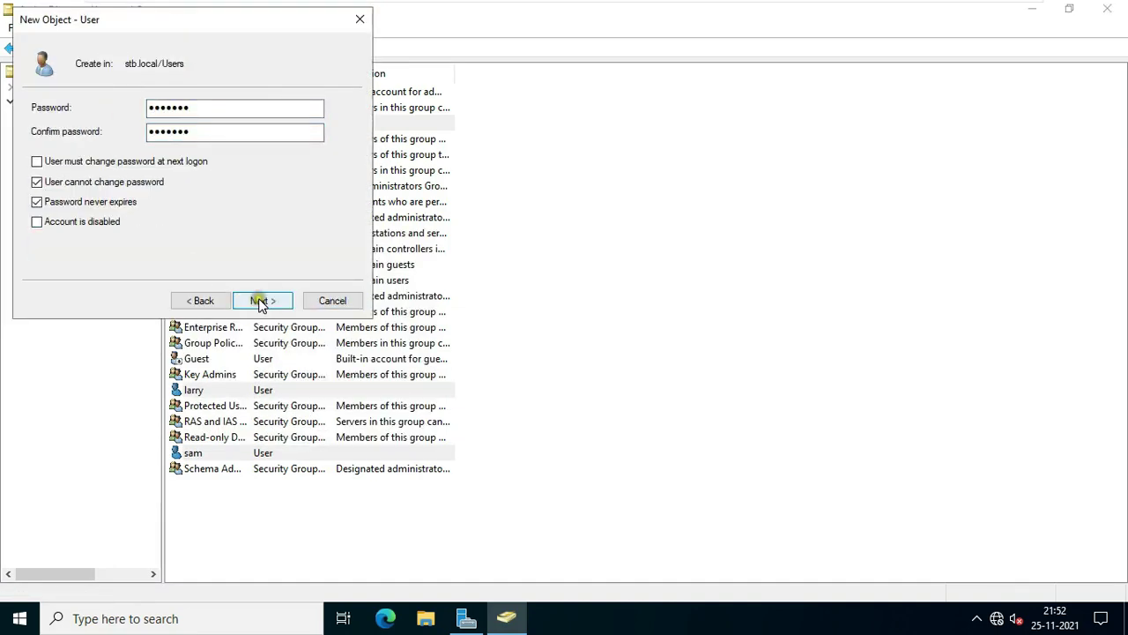
click(262, 300)
click(261, 300)
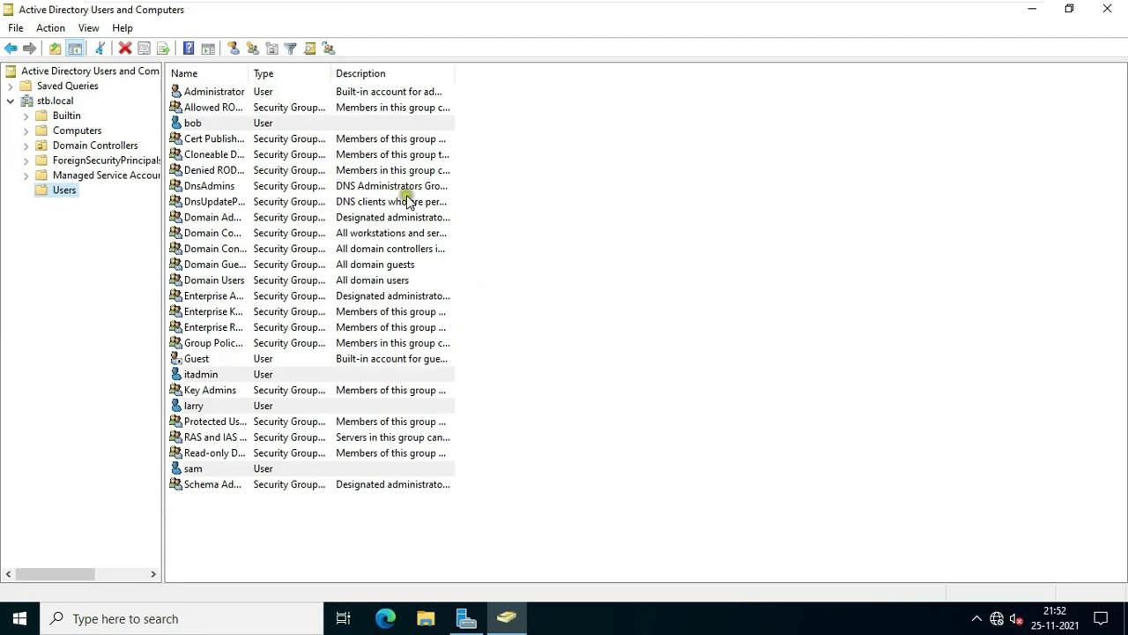
click(200, 124)
ctrl+click(199, 373)
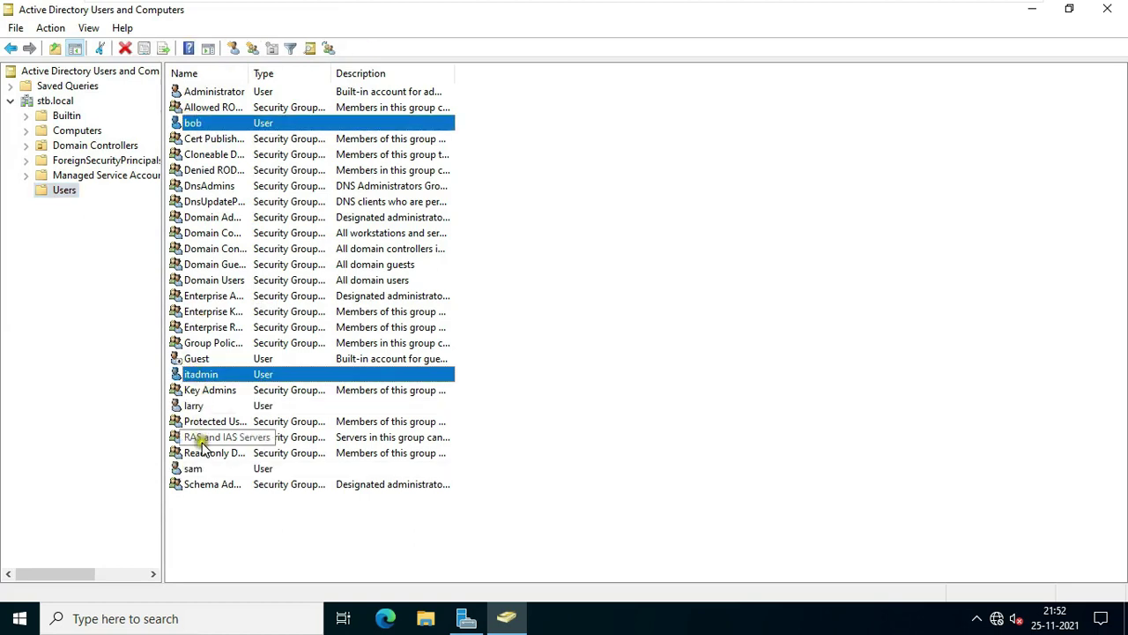
ctrl+click(196, 472)
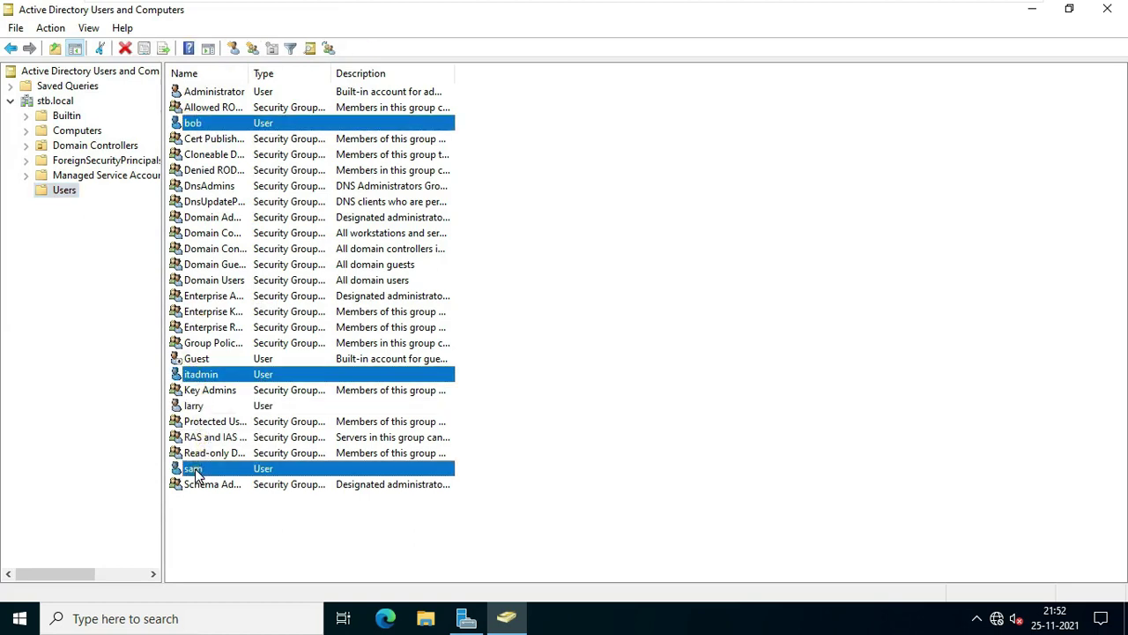
ctrl+click(197, 409)
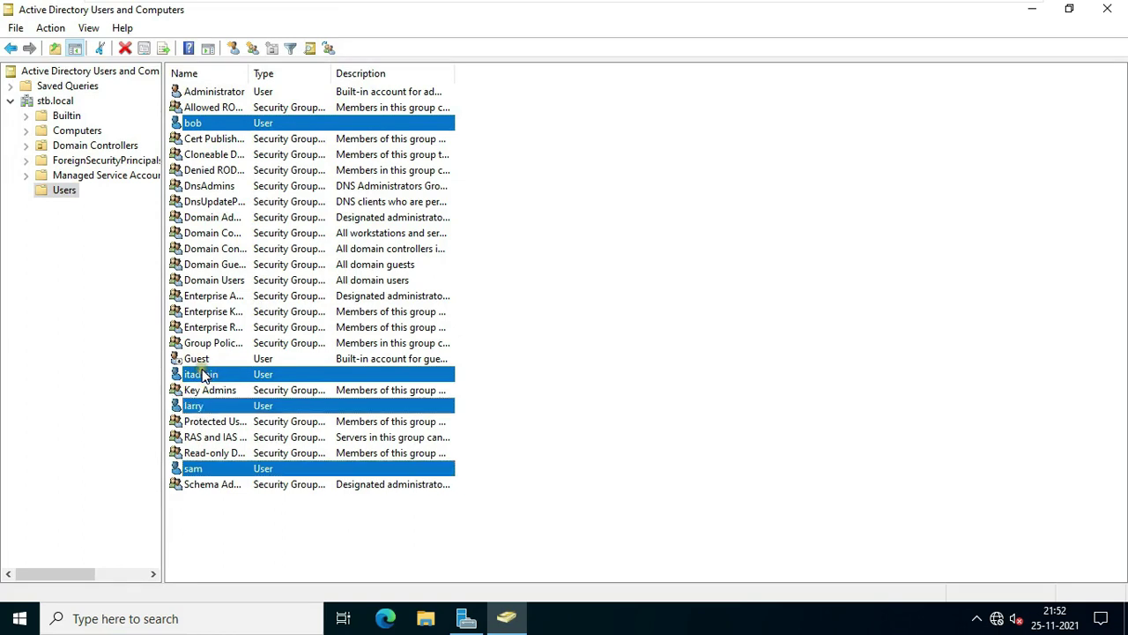
right_click(204, 376)
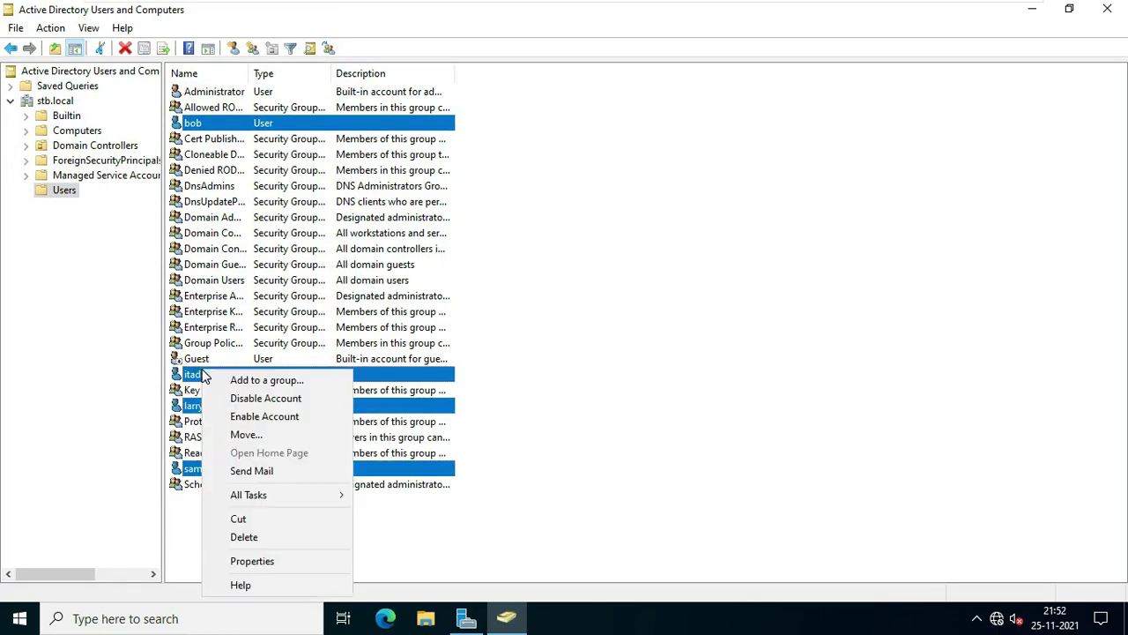
click(271, 560)
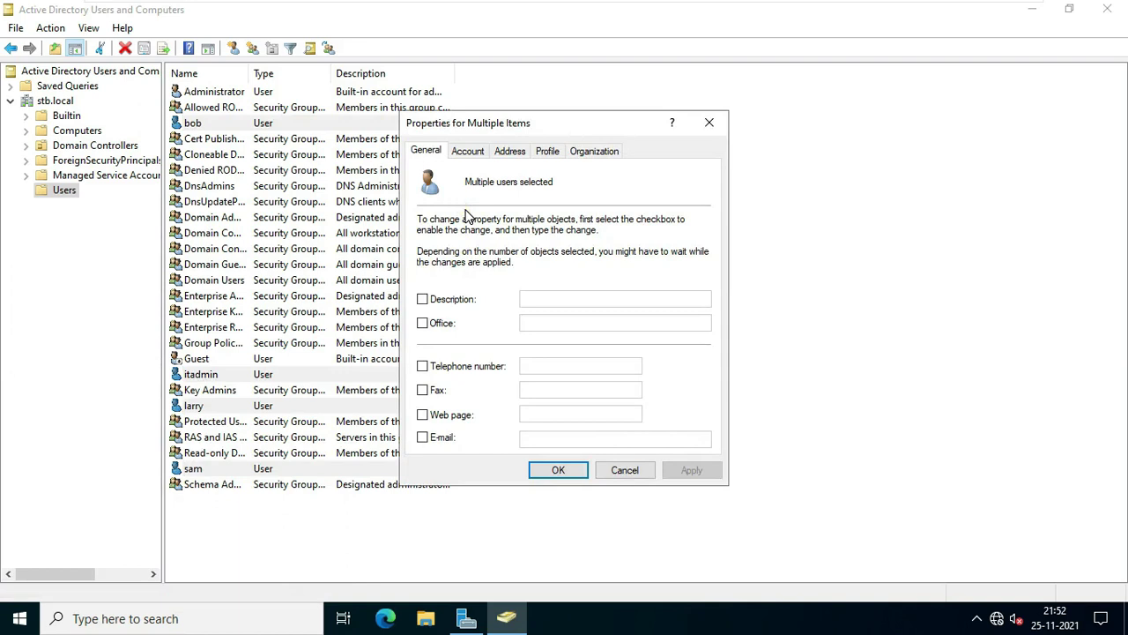
click(422, 437)
click(521, 438)
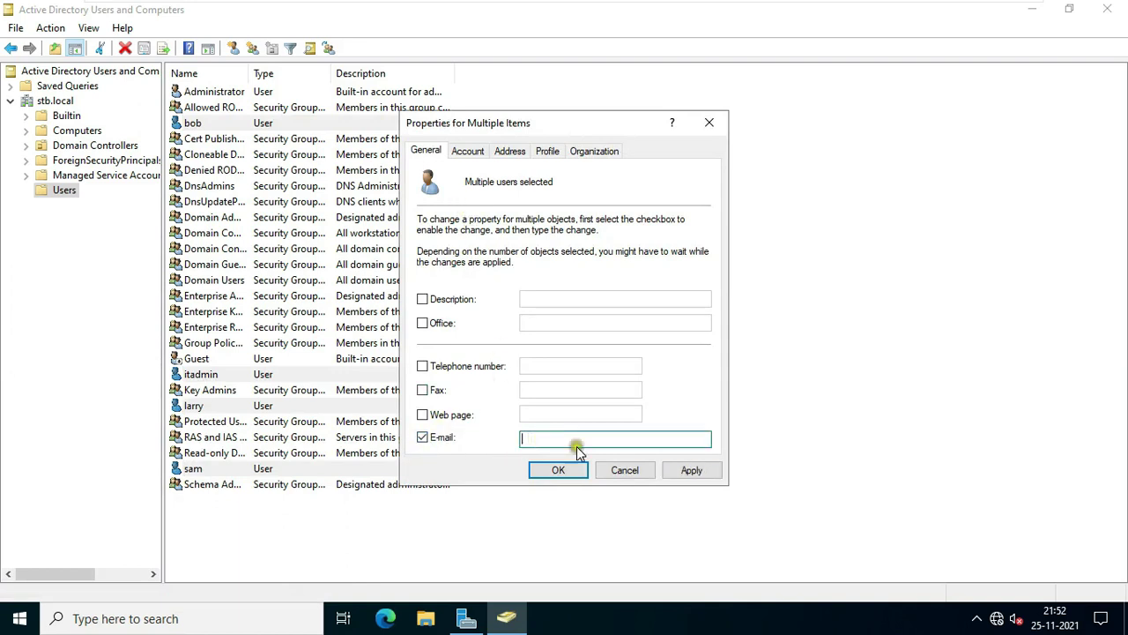
text(%username%@stb.local)
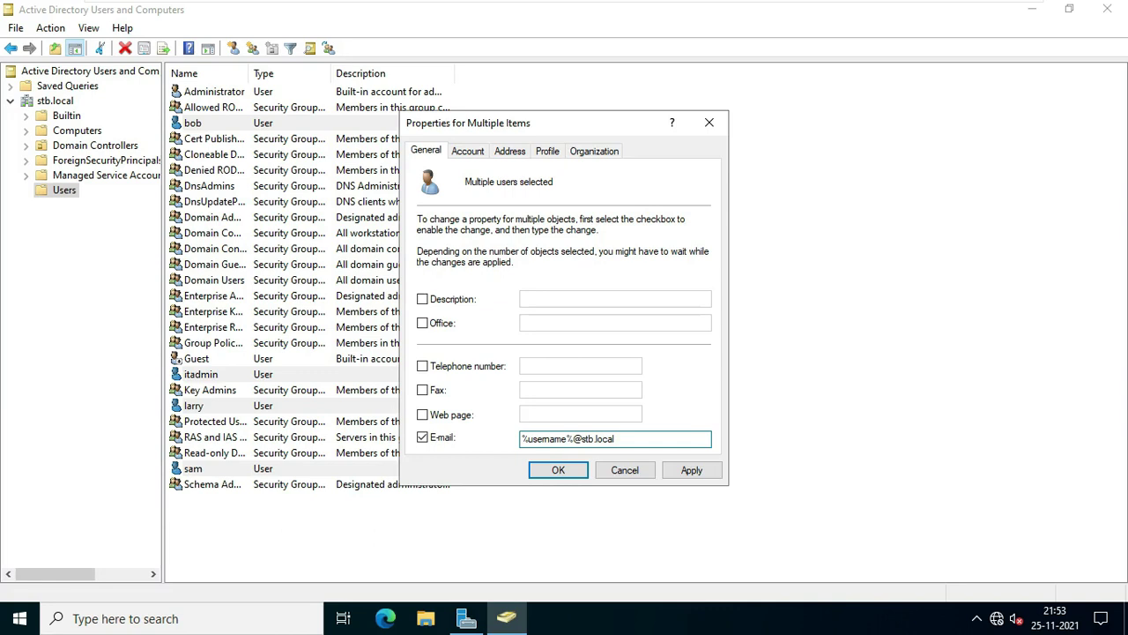
click(693, 469)
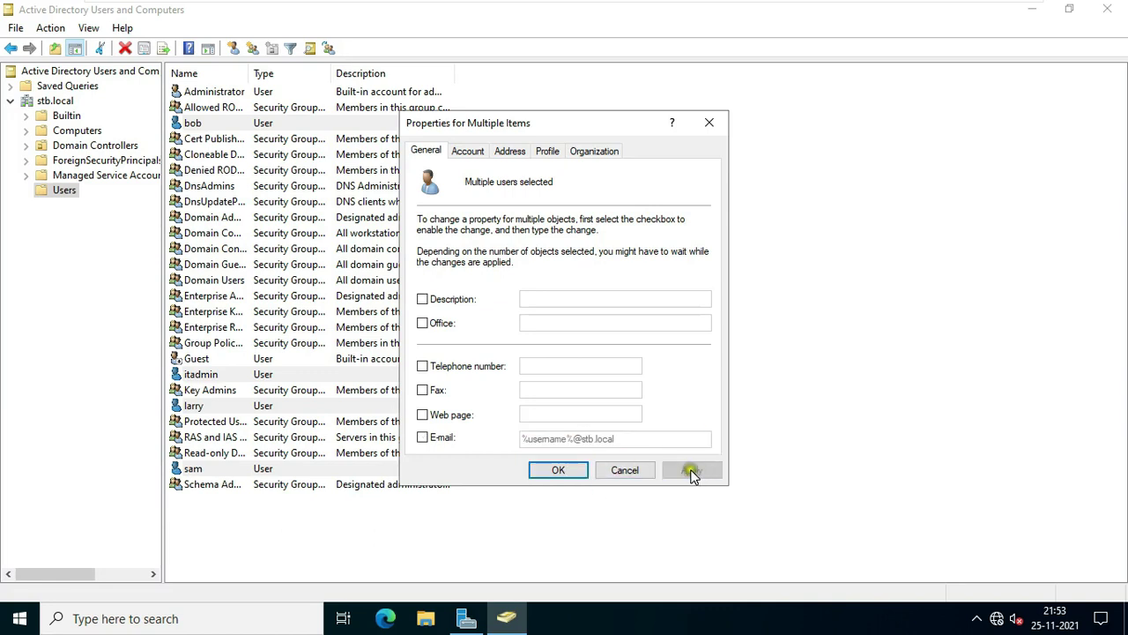
click(549, 468)
click(582, 411)
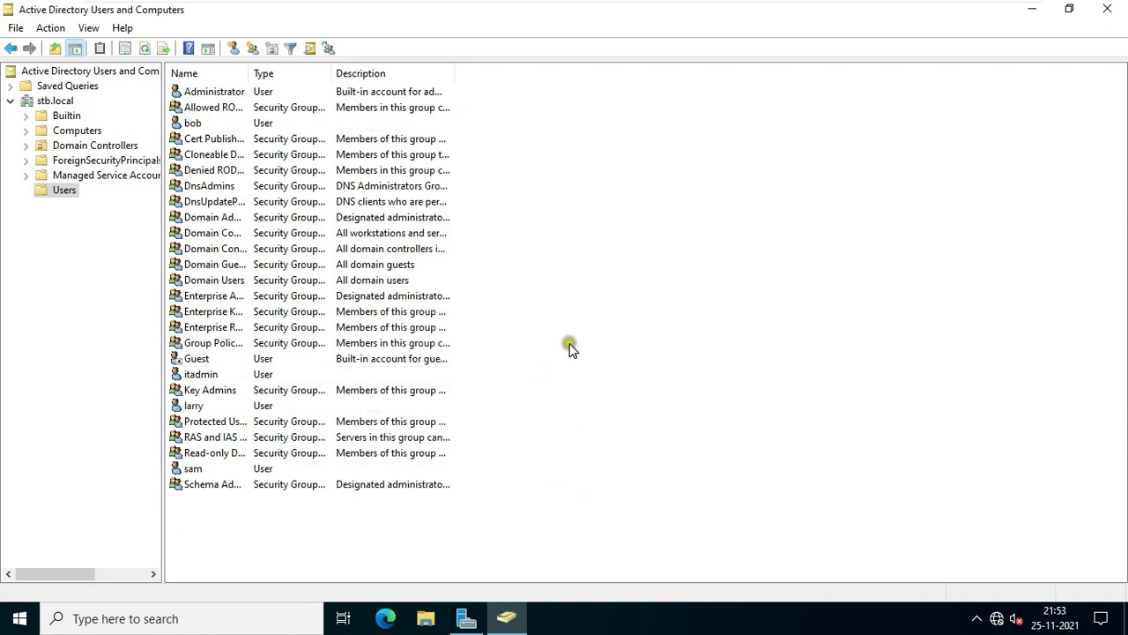
Step: Check one new user's properties for the e-mail value, closing without changes
right_click(191, 468)
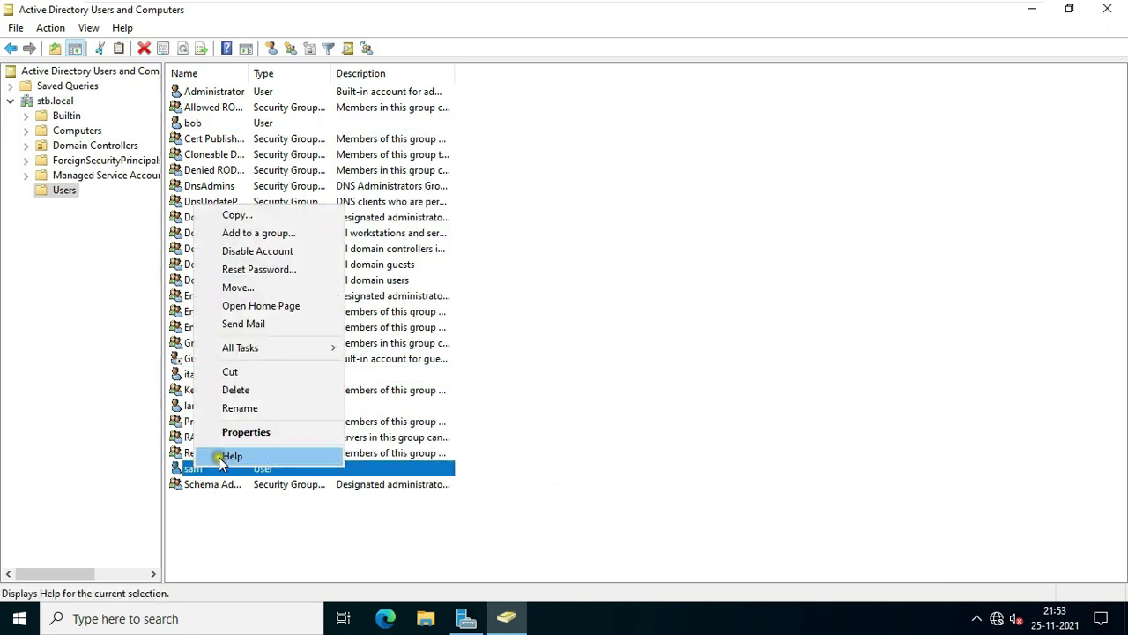
click(264, 432)
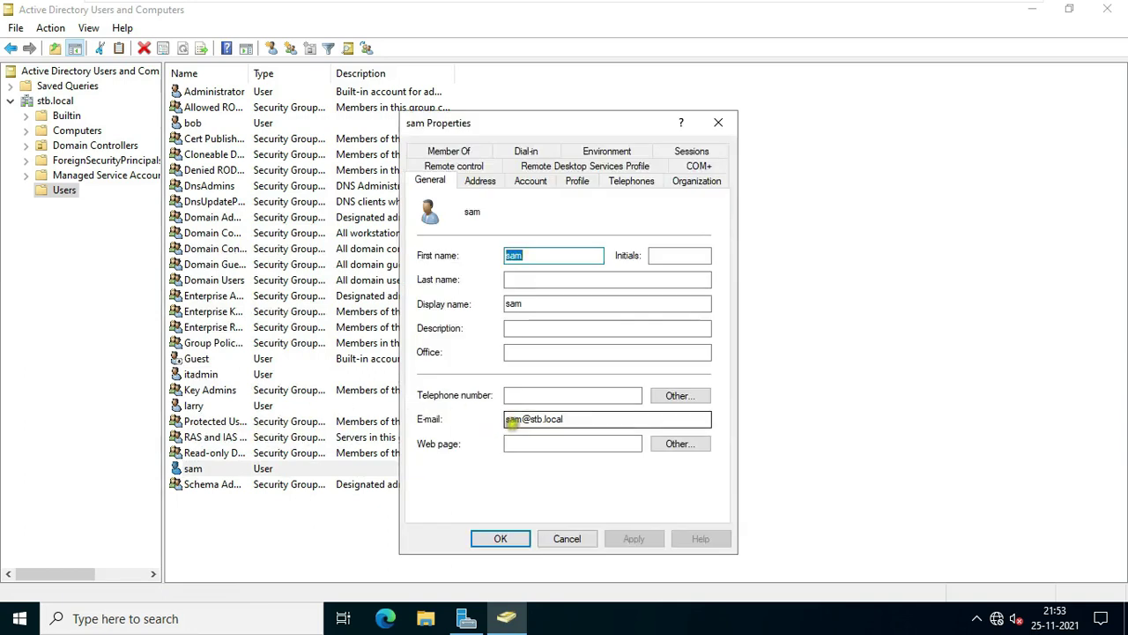
click(567, 538)
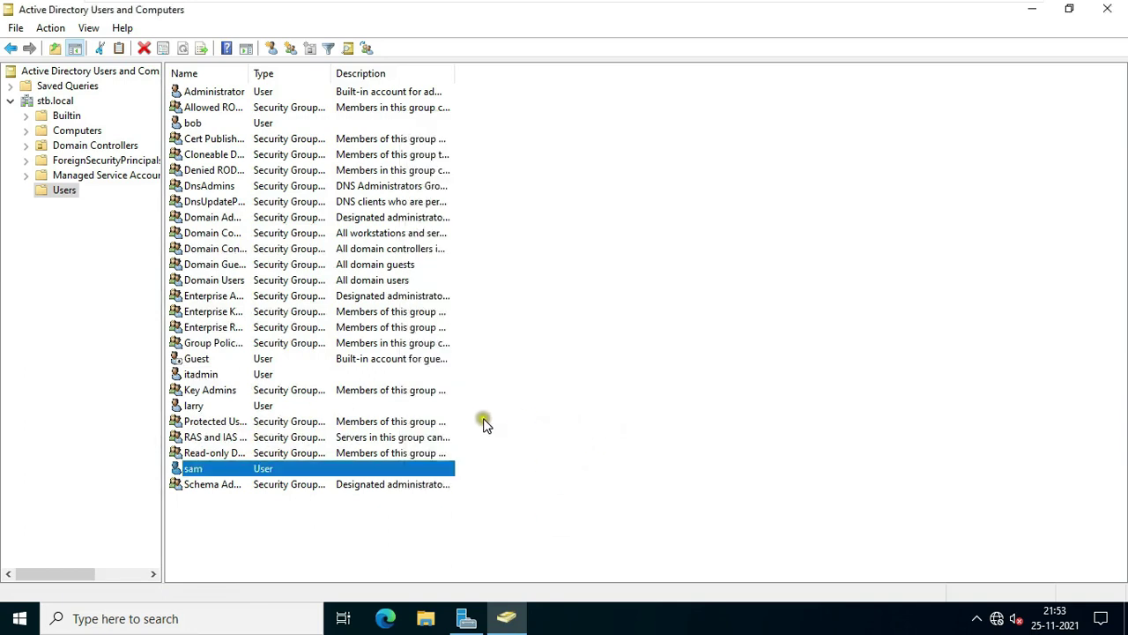
Step: Add the itadmin account to the Enterprise Admins group
click(212, 376)
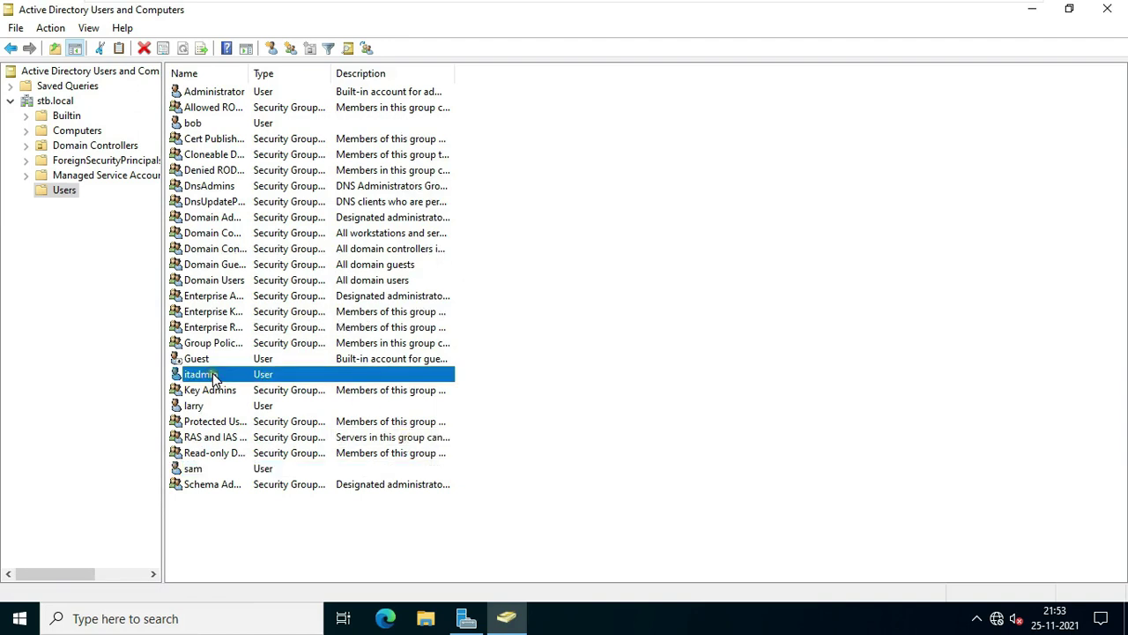
right_click(214, 377)
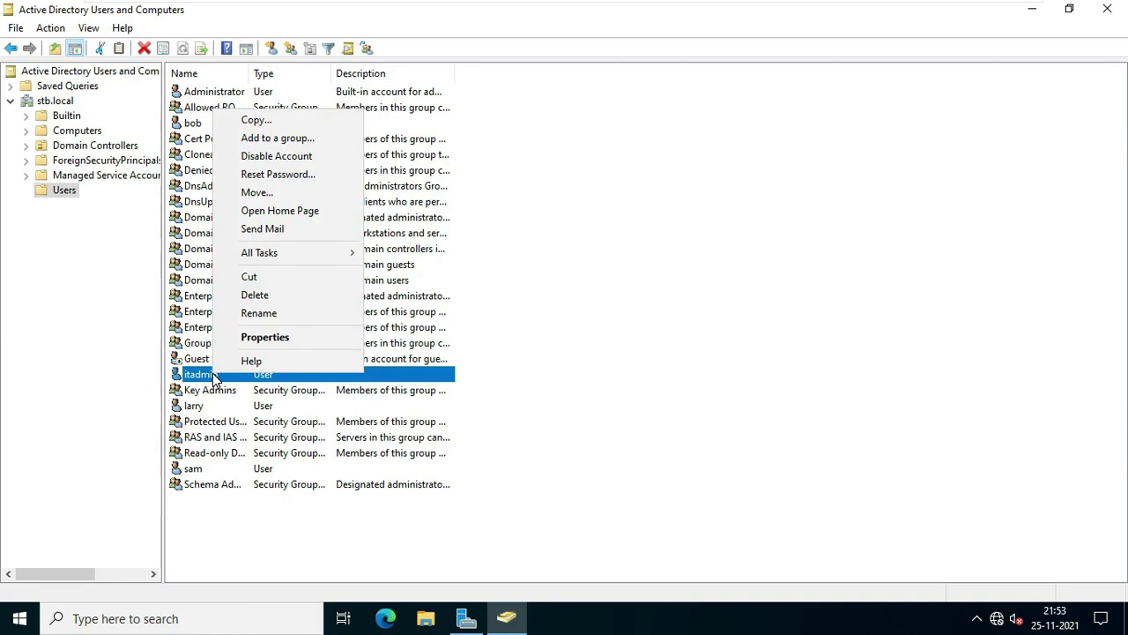
click(284, 141)
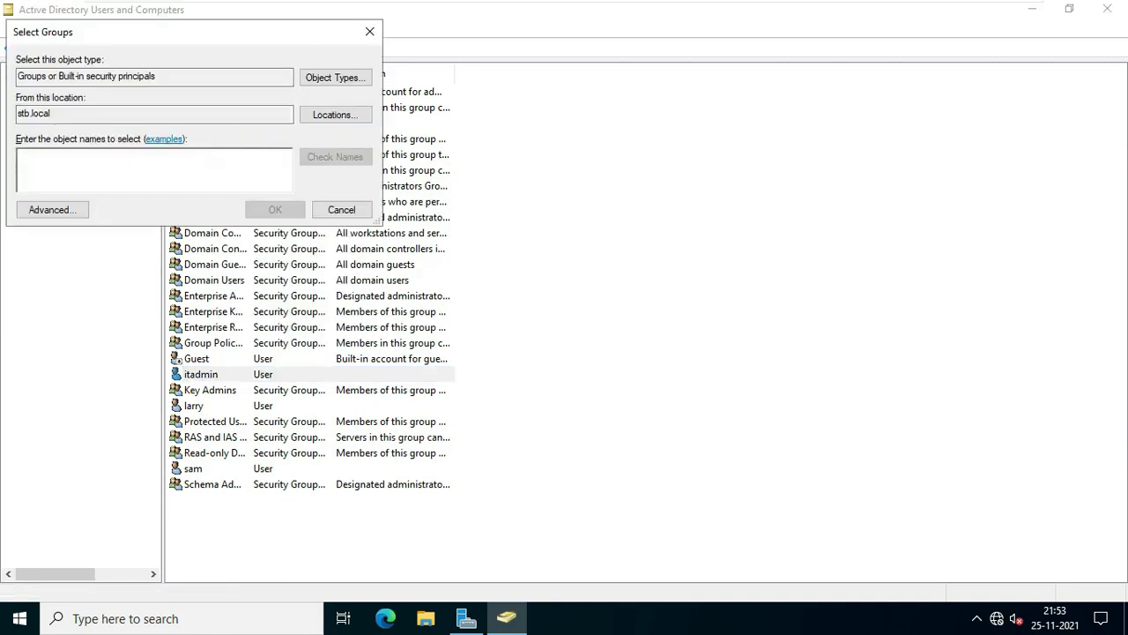
text(e)
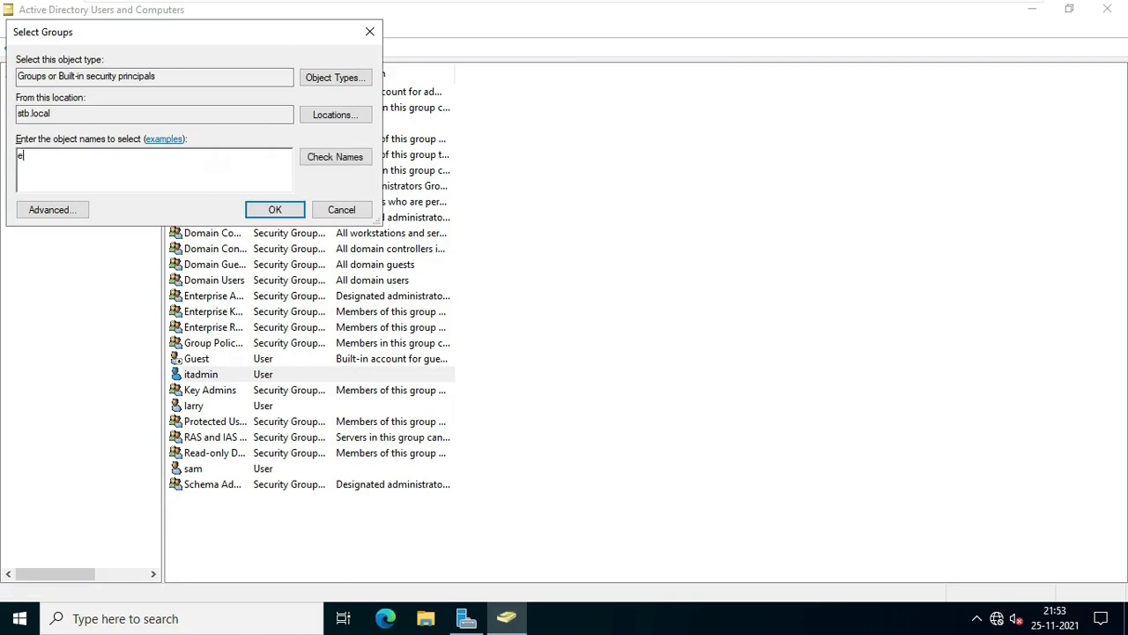
text(nterprise)
click(310, 164)
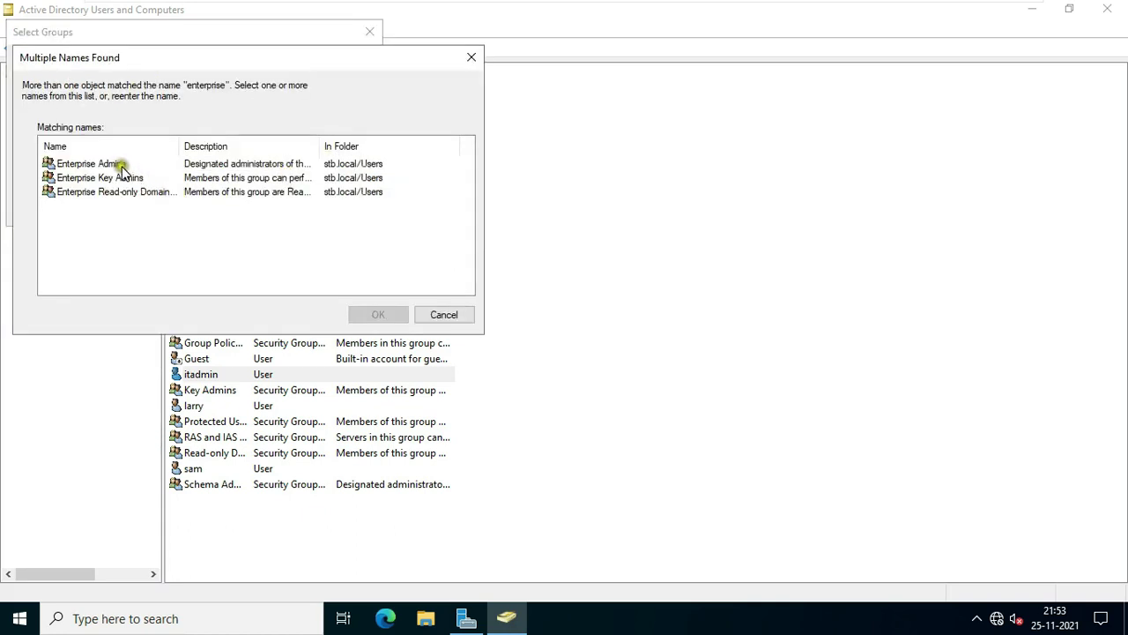
click(126, 166)
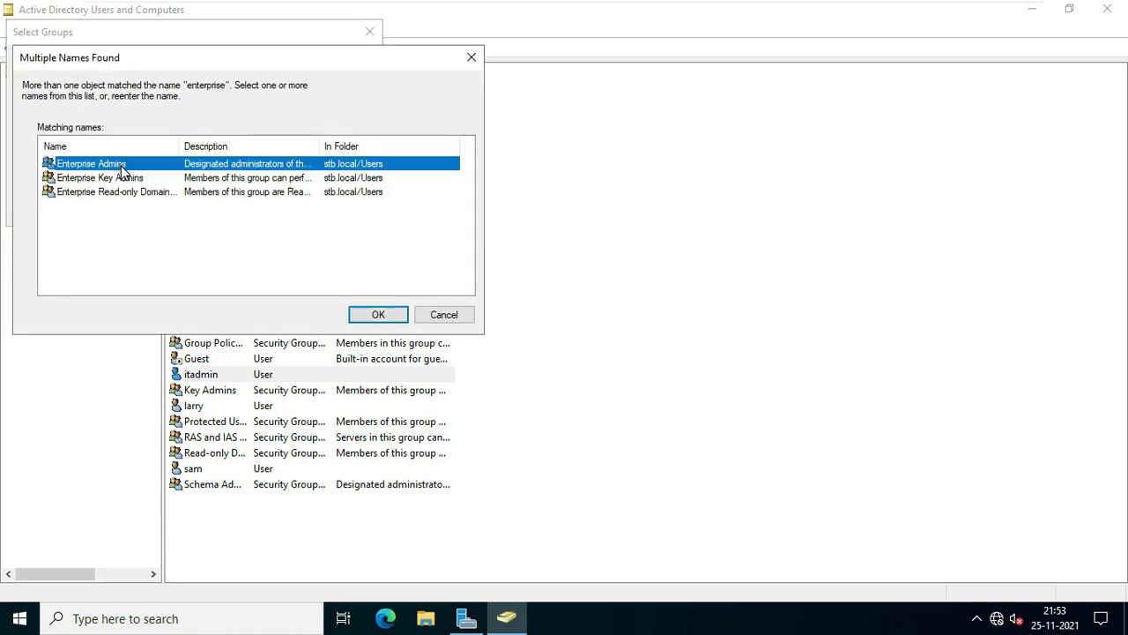
click(375, 314)
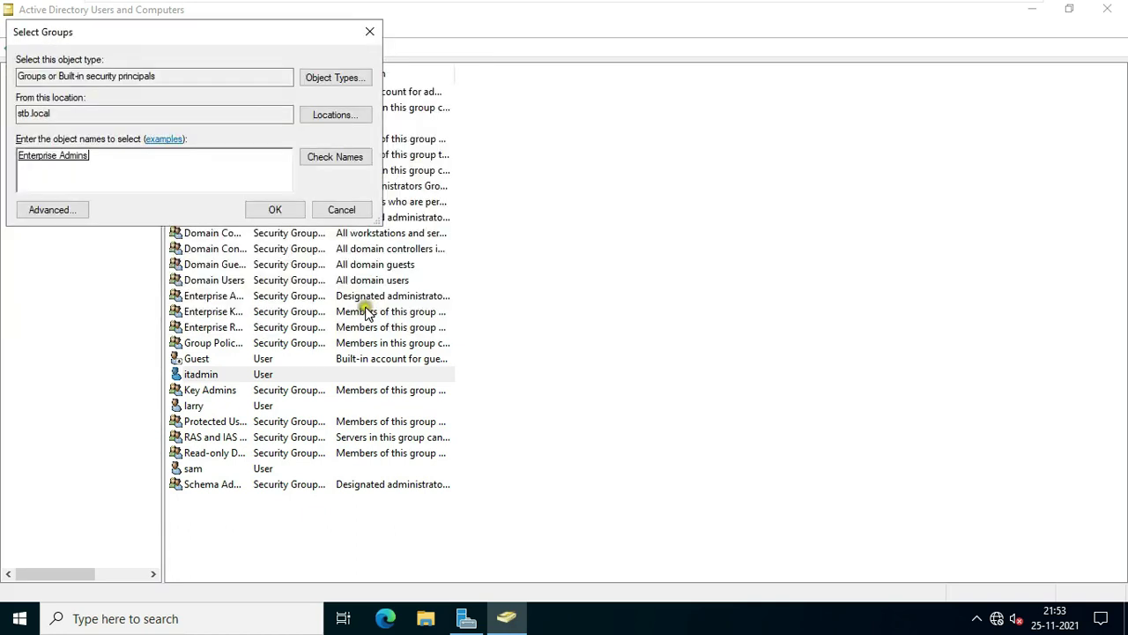
click(273, 214)
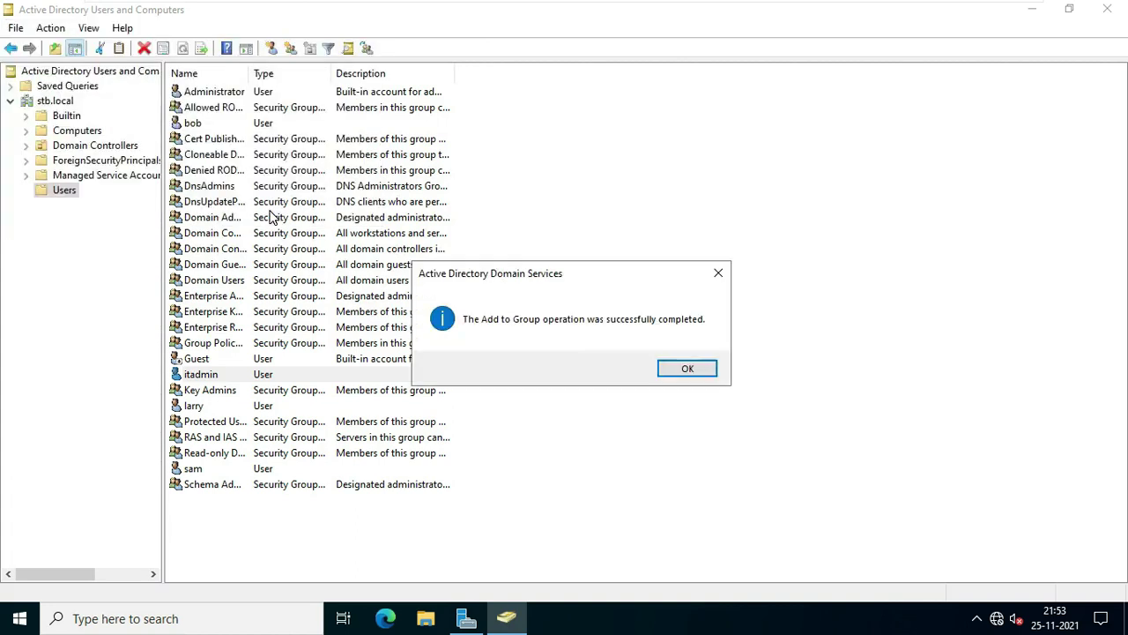
click(678, 371)
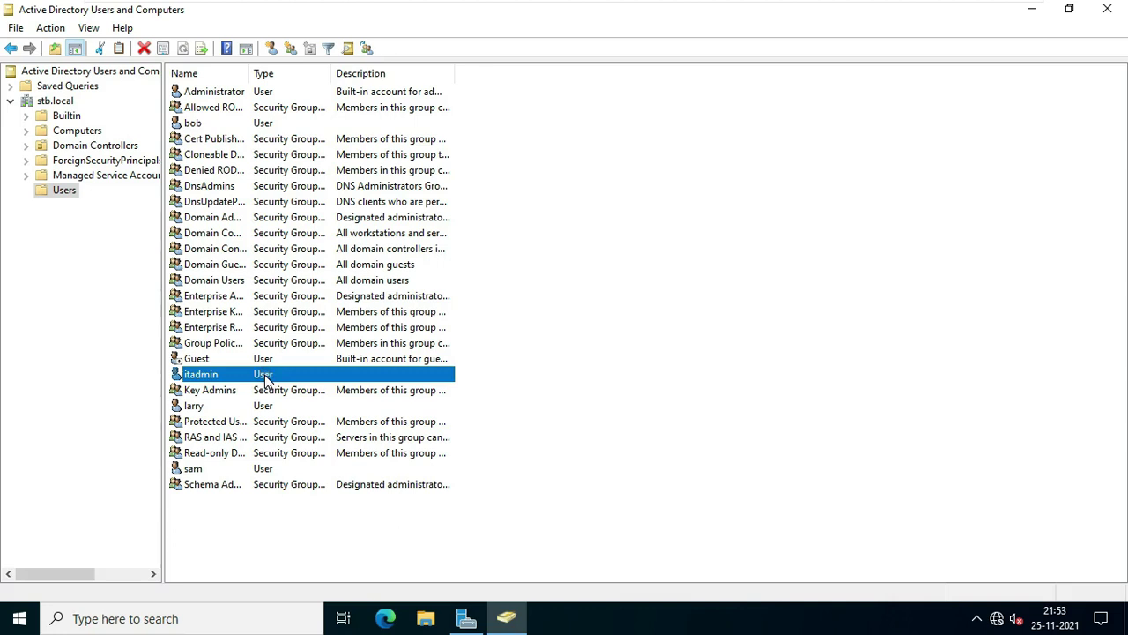
Step: Close ADUC and start a role-based Add Roles and Features installation on this server
click(258, 378)
click(1108, 12)
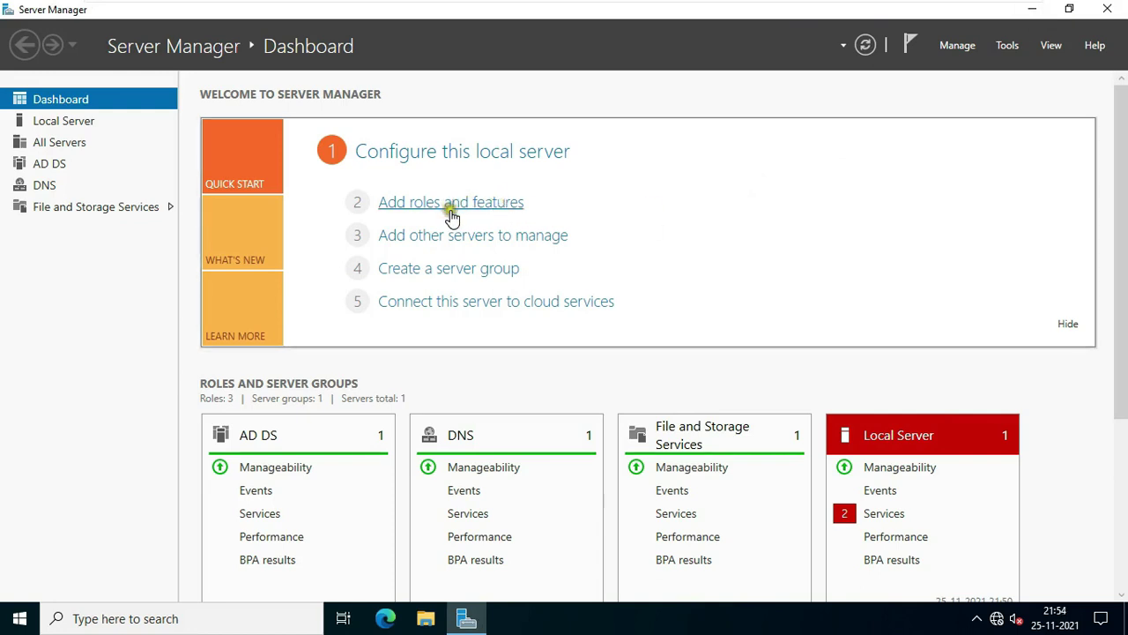
click(423, 203)
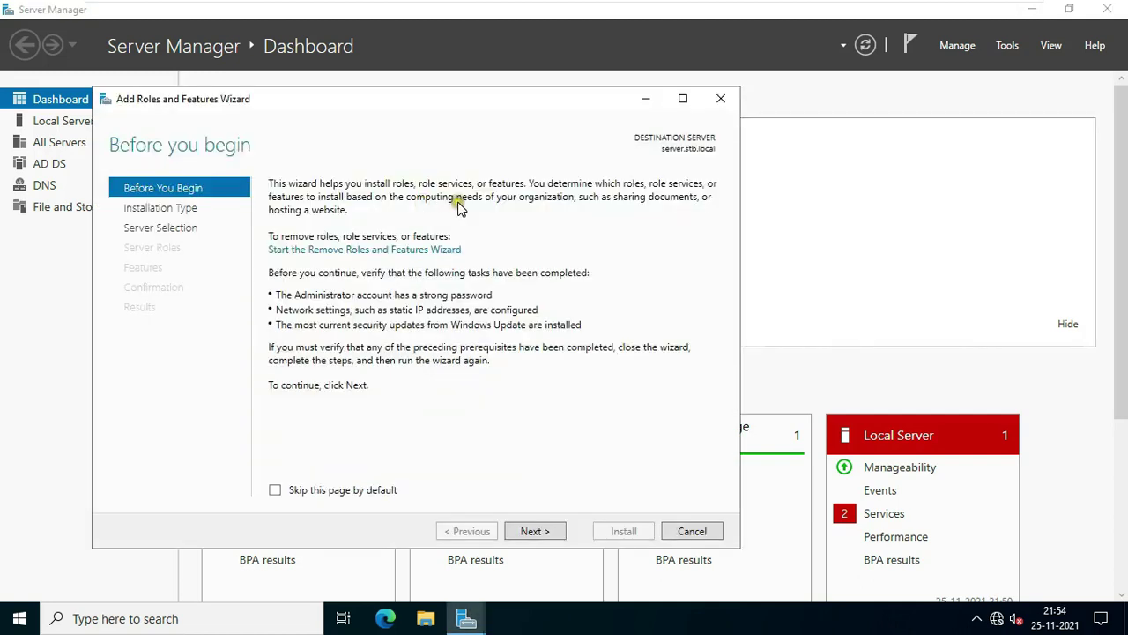
click(534, 530)
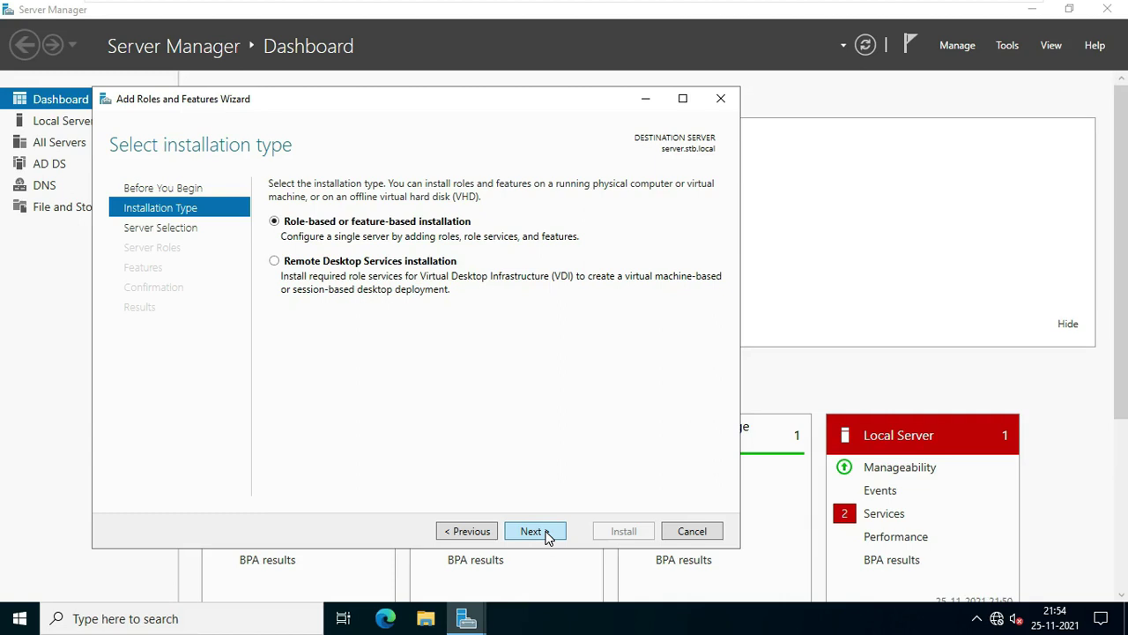
click(547, 536)
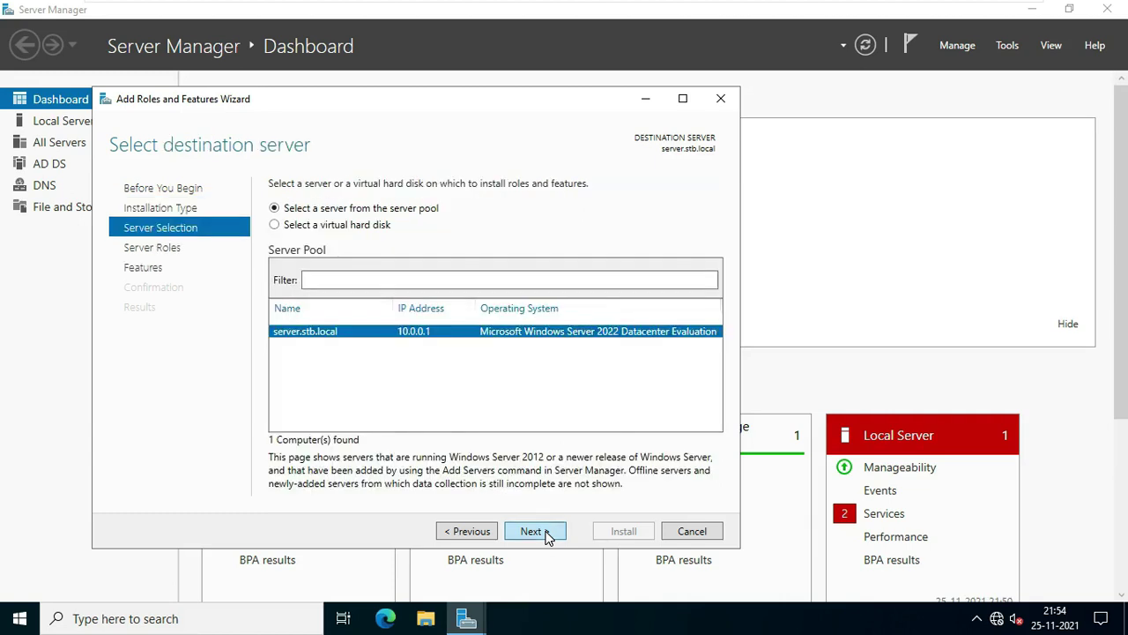
click(548, 536)
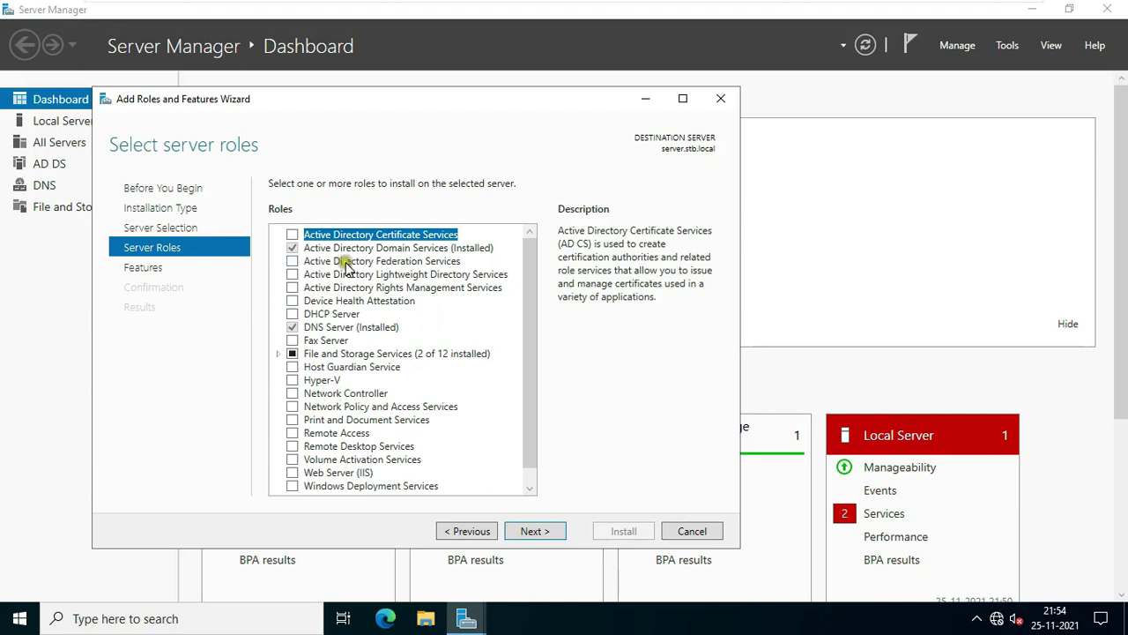
Step: Select the Active Directory Certificate Services role with its management tools
click(292, 235)
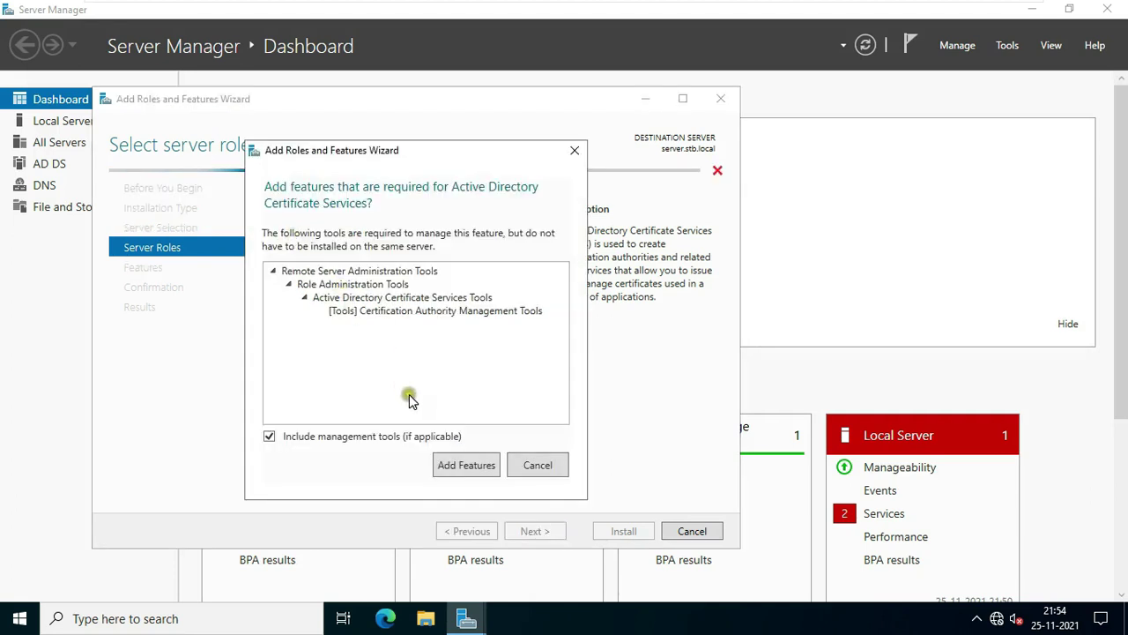
click(462, 468)
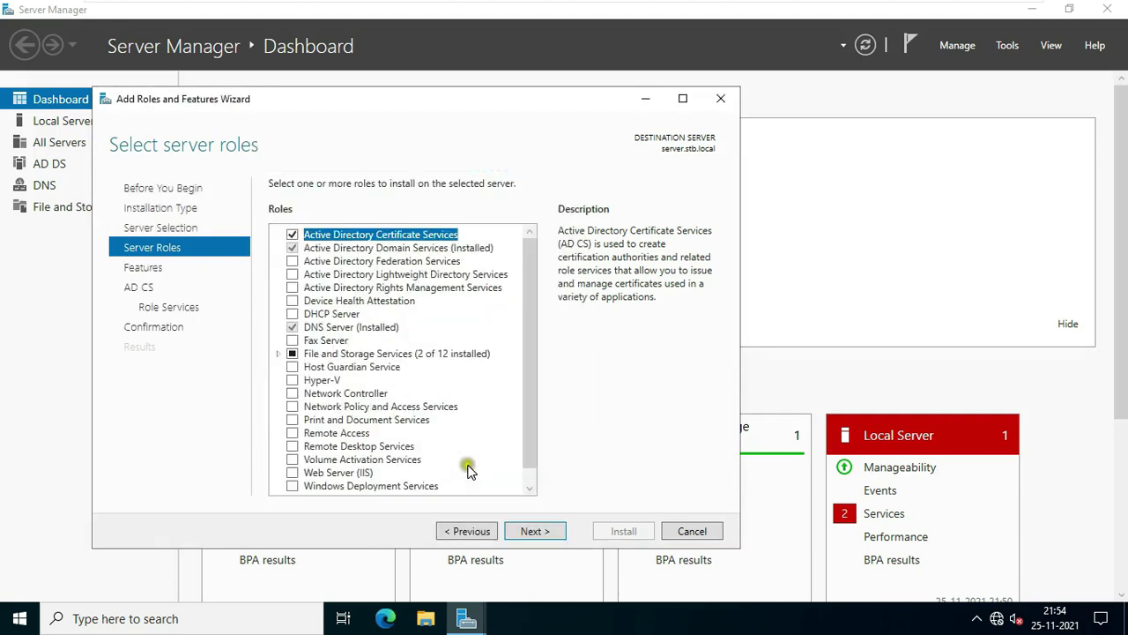
click(540, 532)
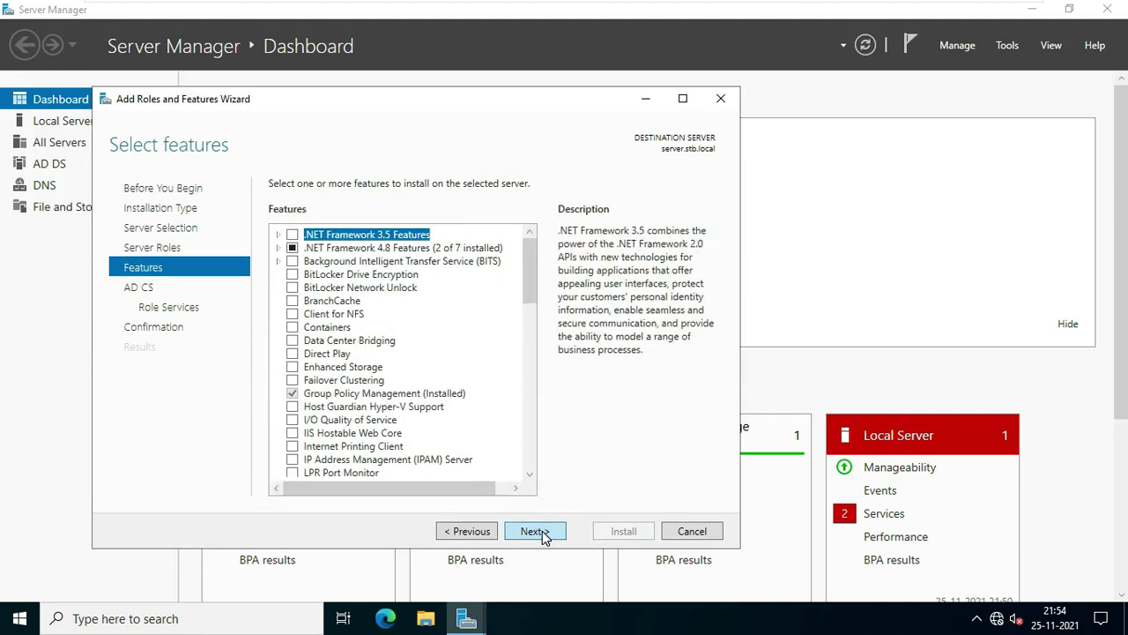
click(535, 532)
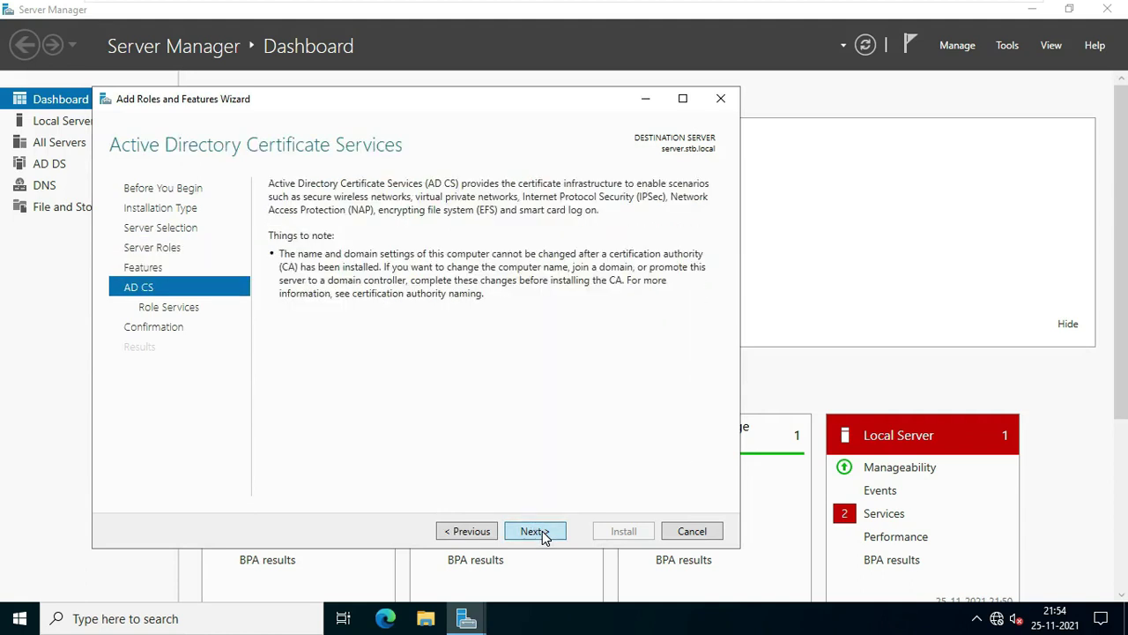
click(535, 531)
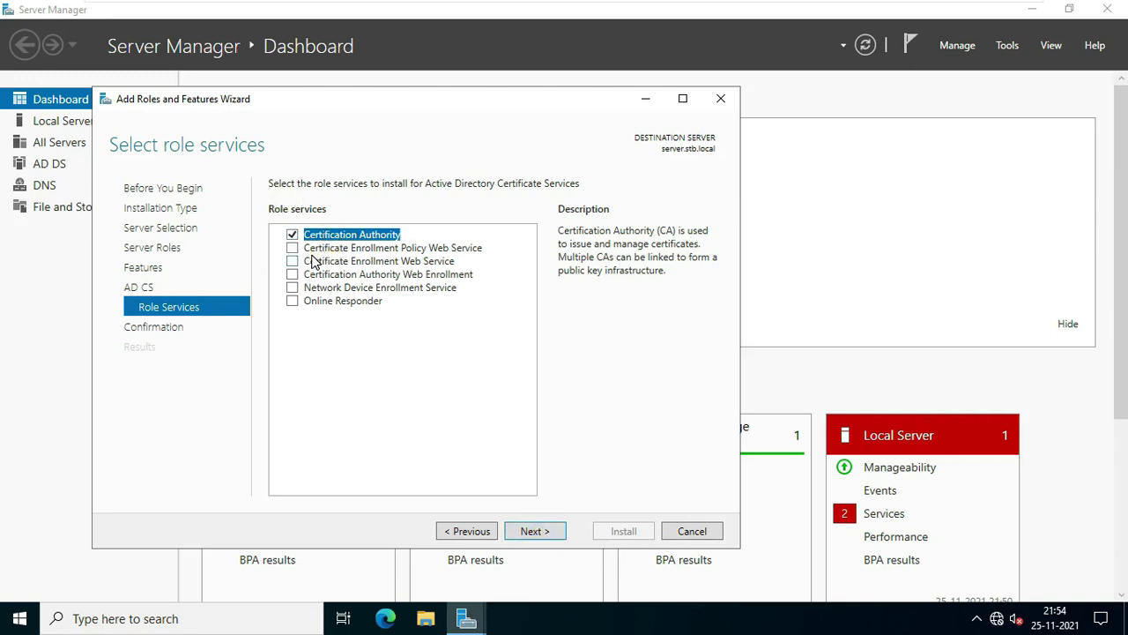
Step: Add Certification Authority Web Enrollment and Certificate Enrollment Web Service, keeping default IIS services
click(290, 276)
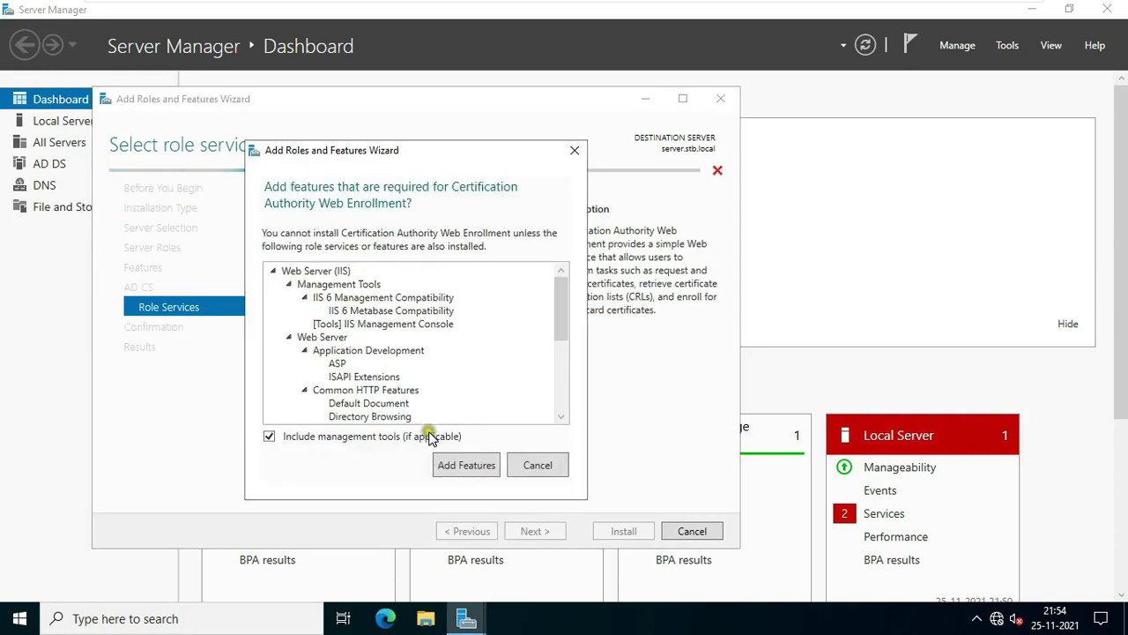
click(453, 462)
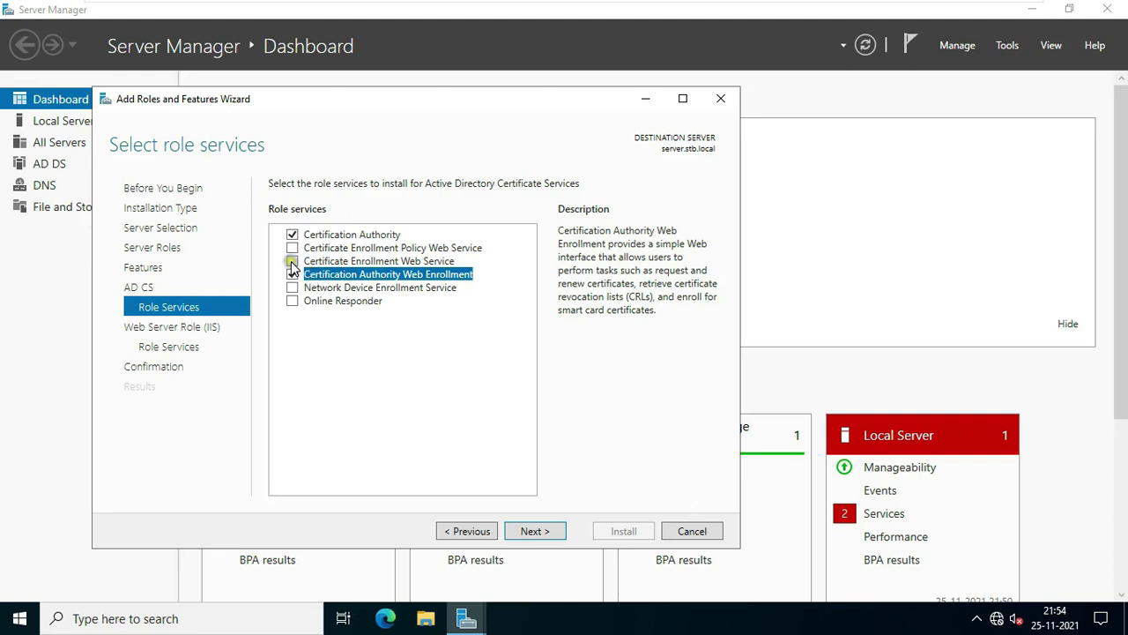
click(292, 261)
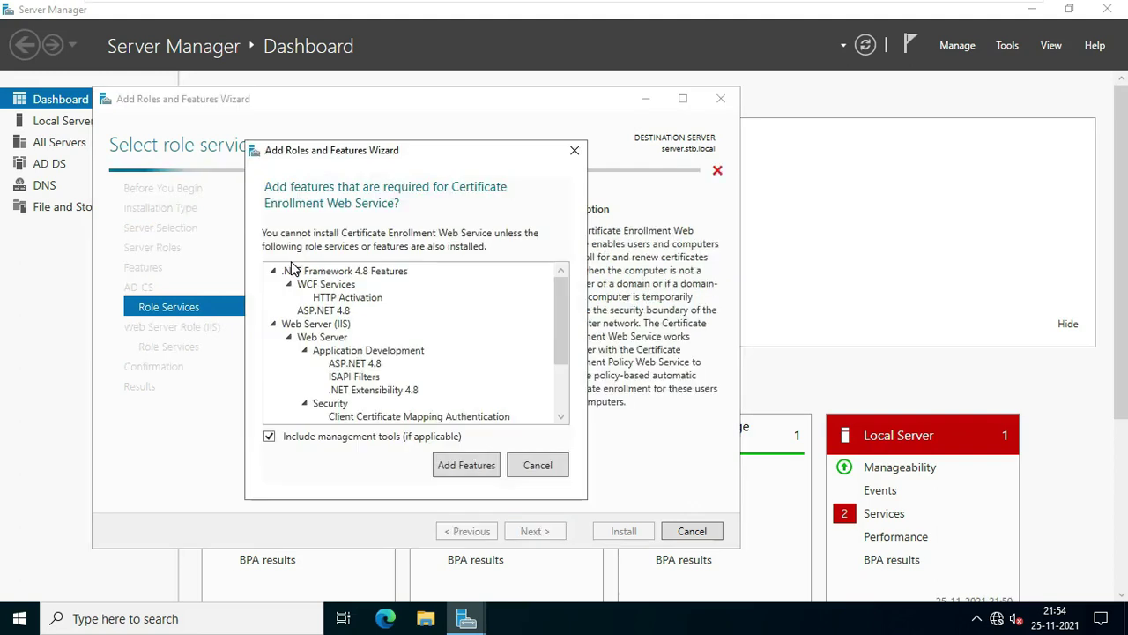
click(449, 465)
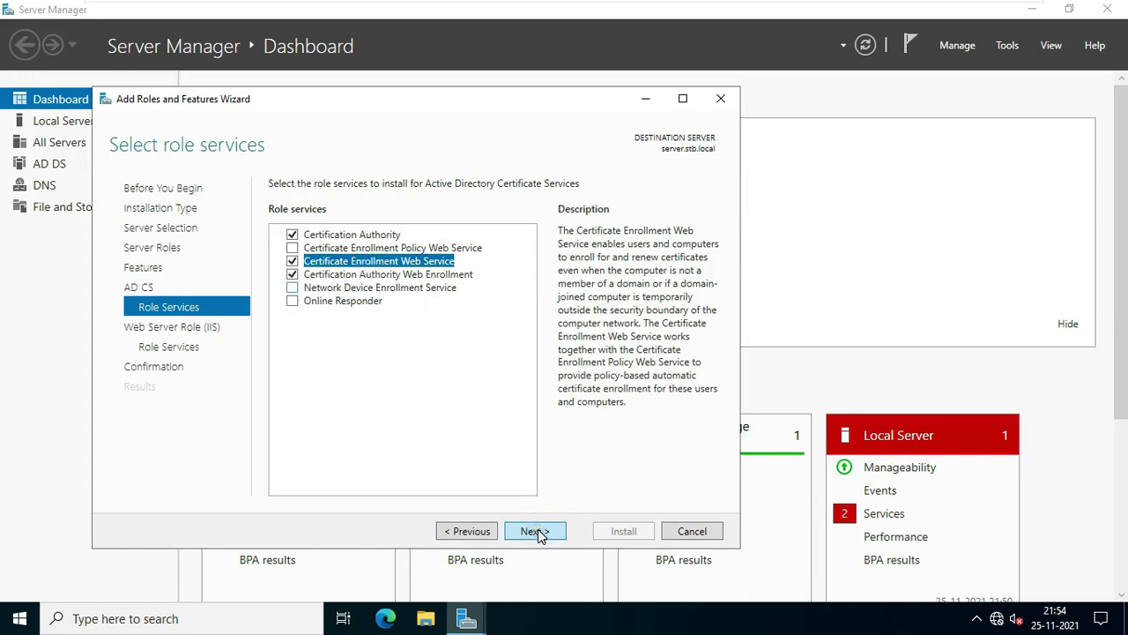
click(540, 534)
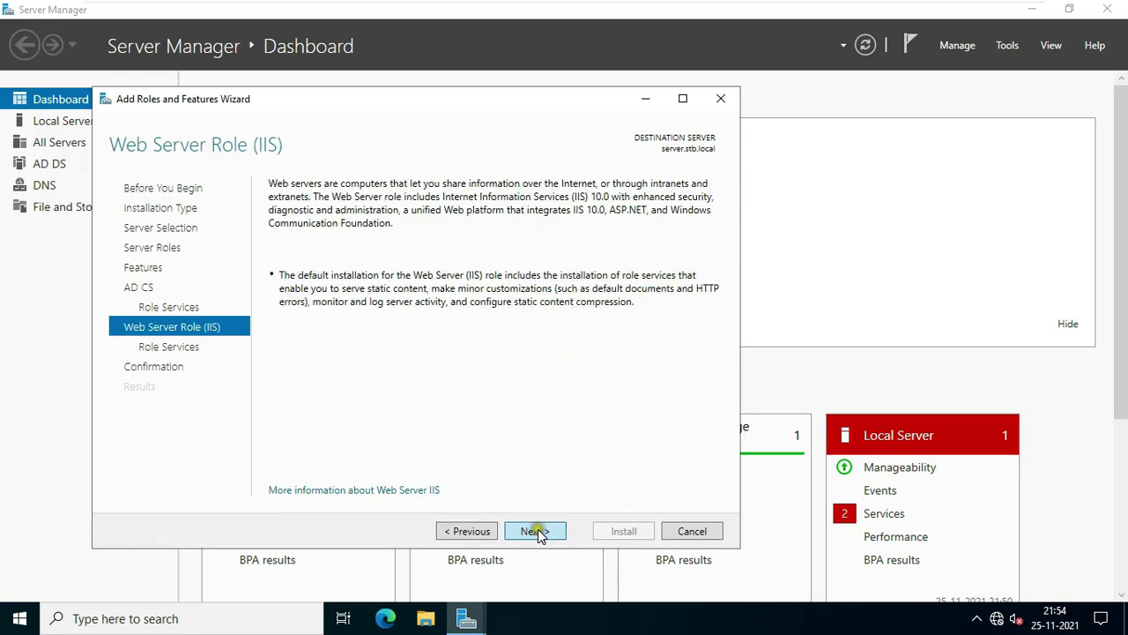
click(535, 531)
click(533, 528)
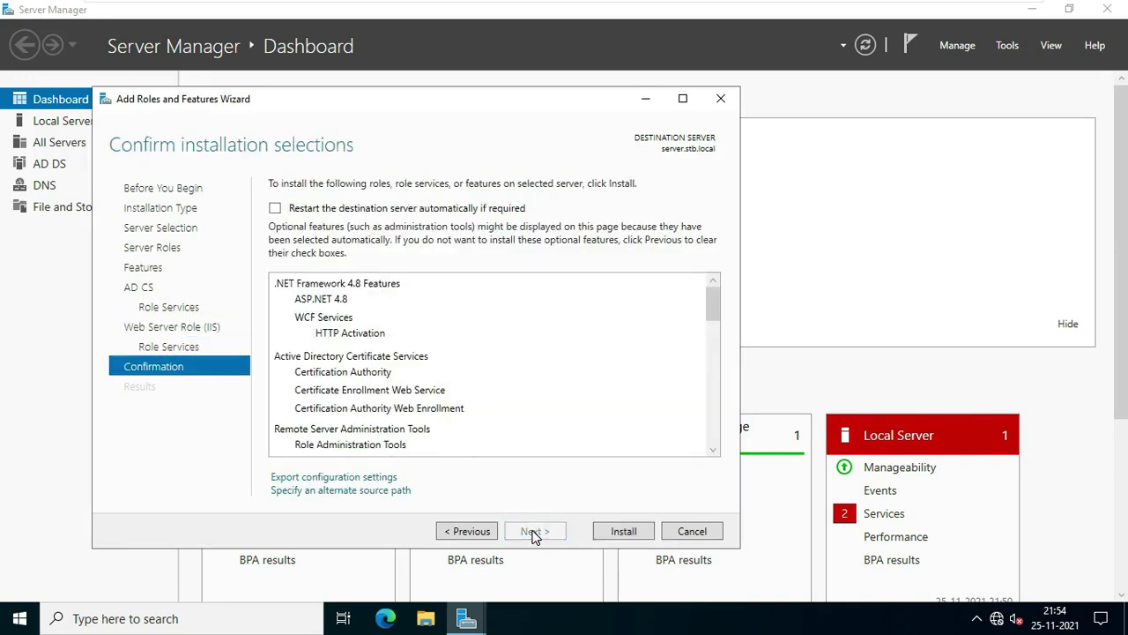
Step: Allow automatic restarts of the destination server and start the AD CS installation
click(275, 208)
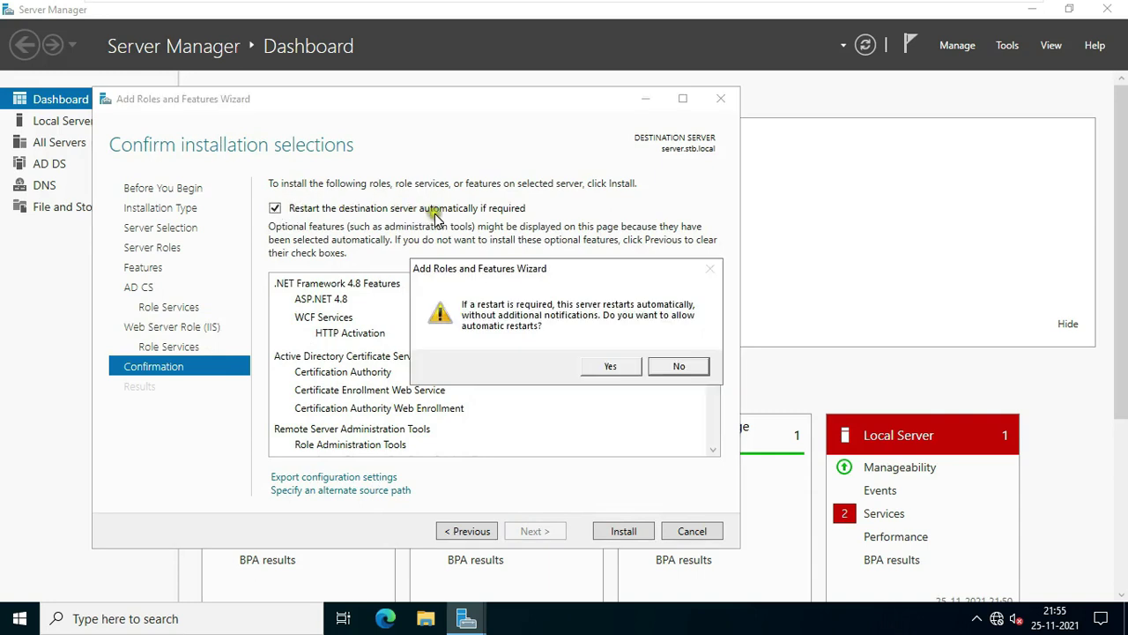
click(622, 367)
click(624, 529)
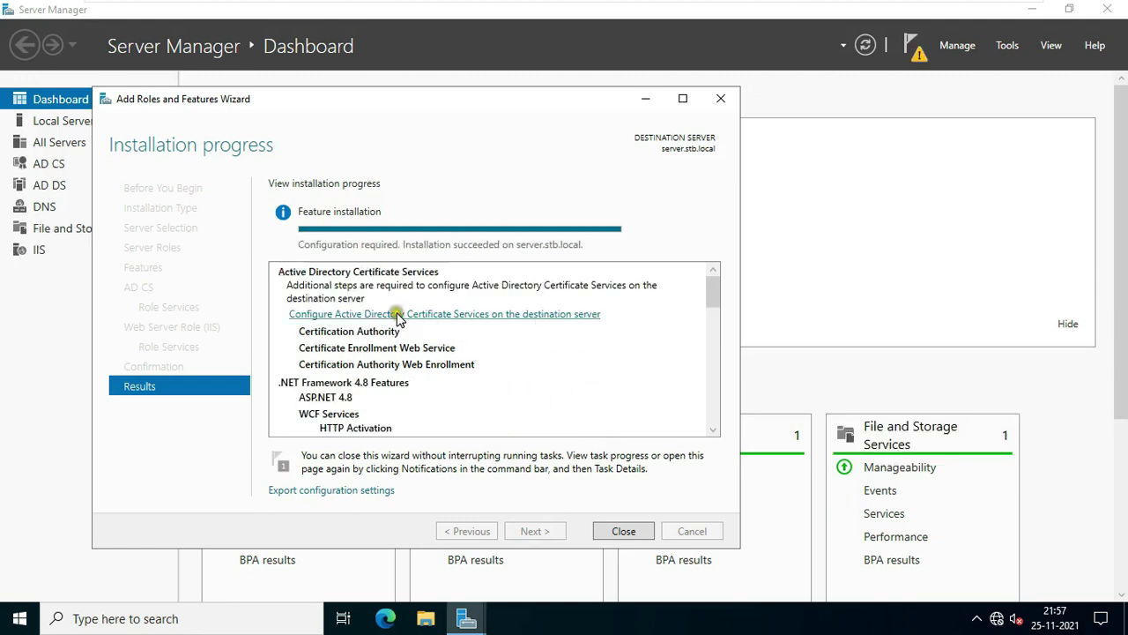
Step: Start AD CS configuration with administrator credentials, selecting Certification Authority and Web Enrollment only
click(451, 315)
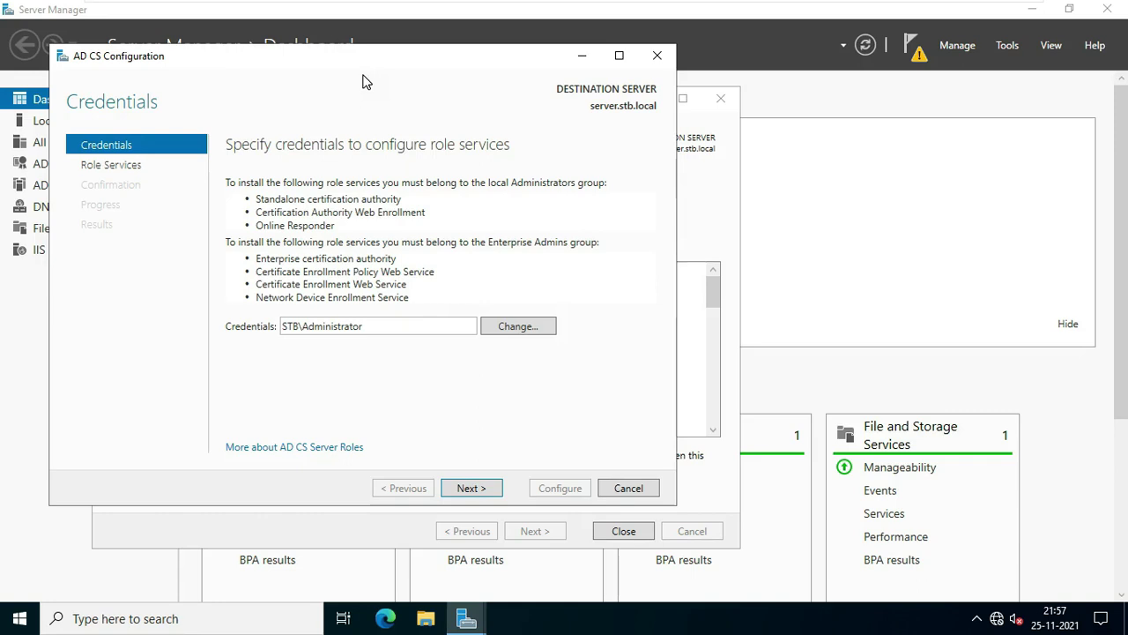
click(473, 490)
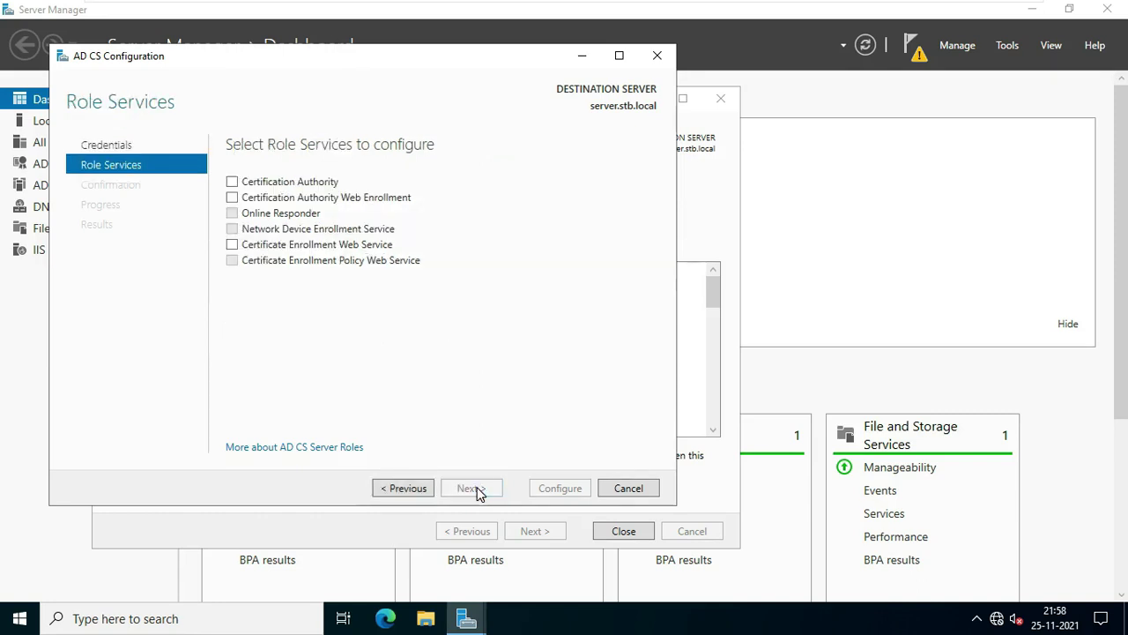
click(231, 182)
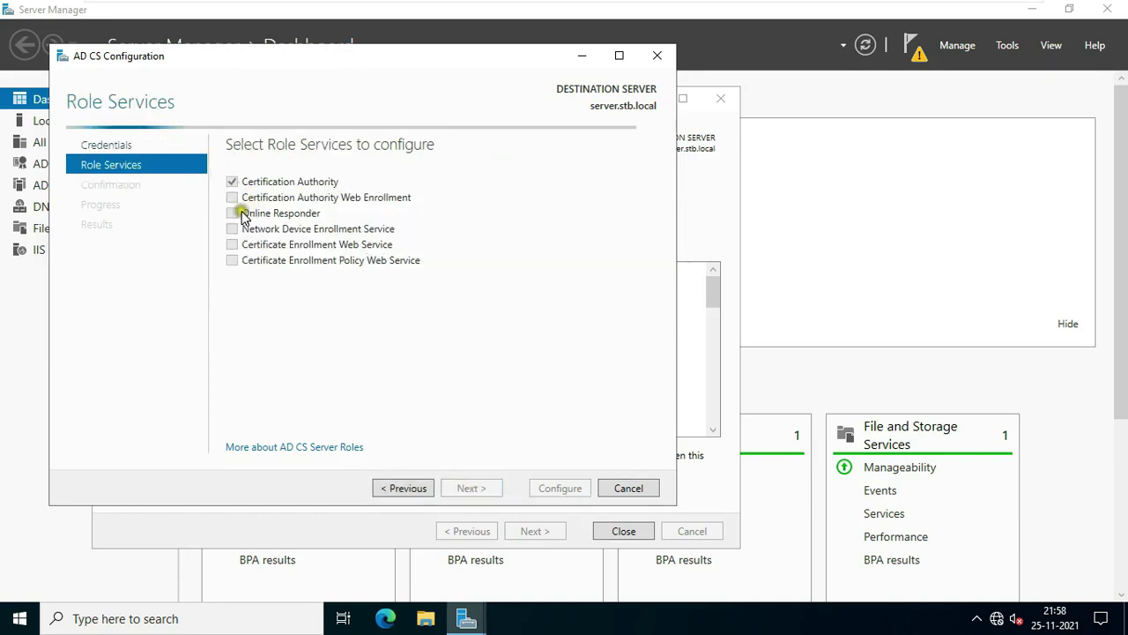
click(231, 197)
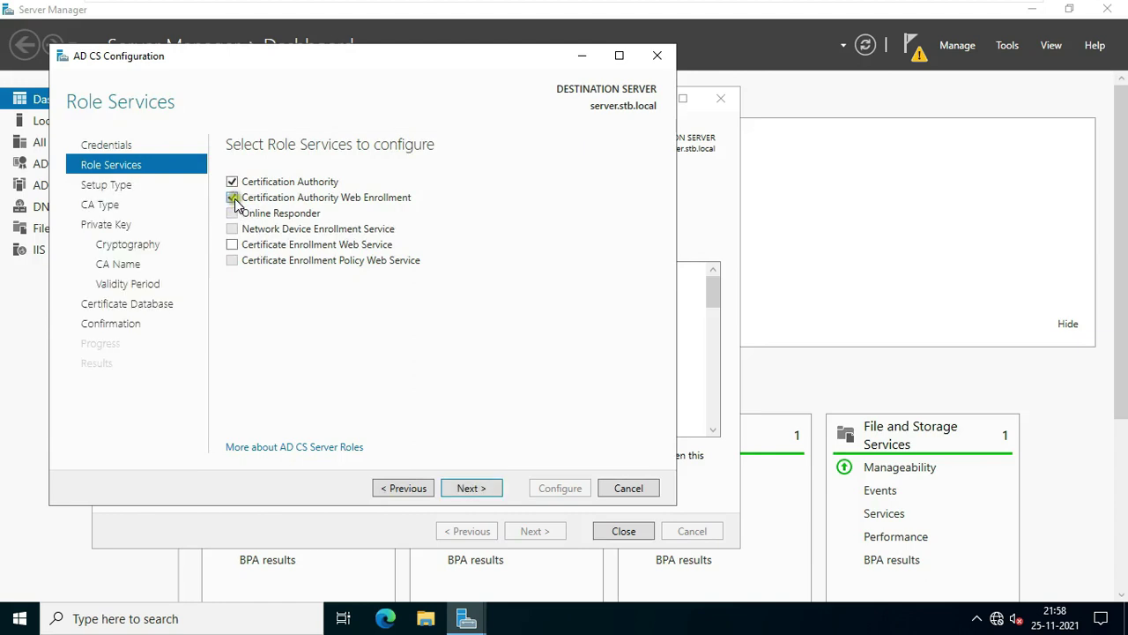
click(231, 244)
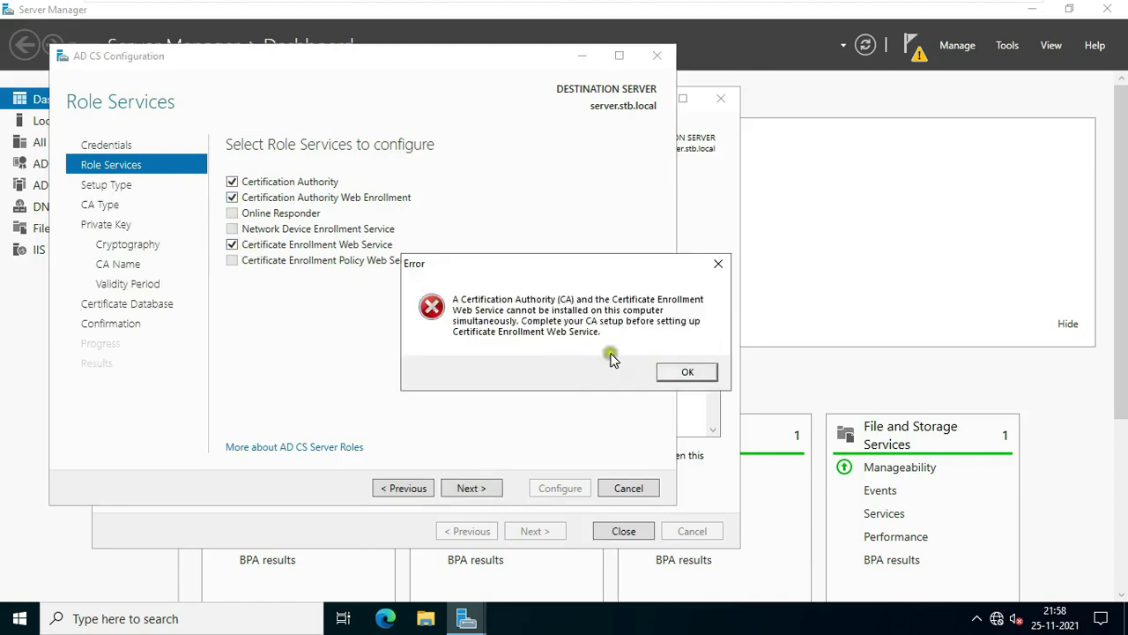
click(686, 372)
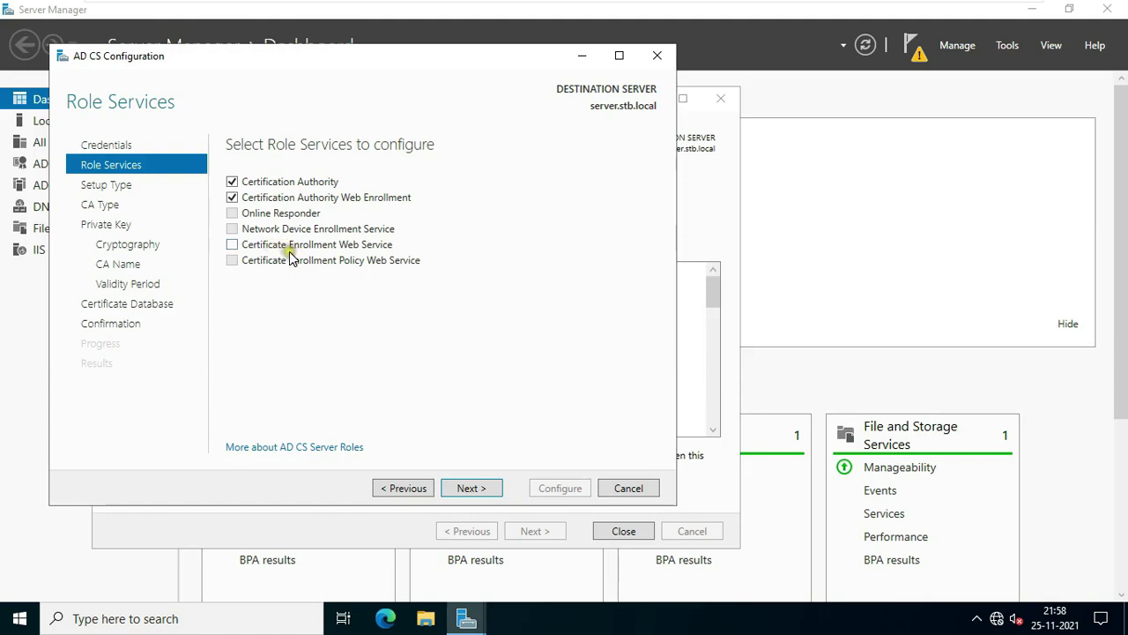
click(470, 488)
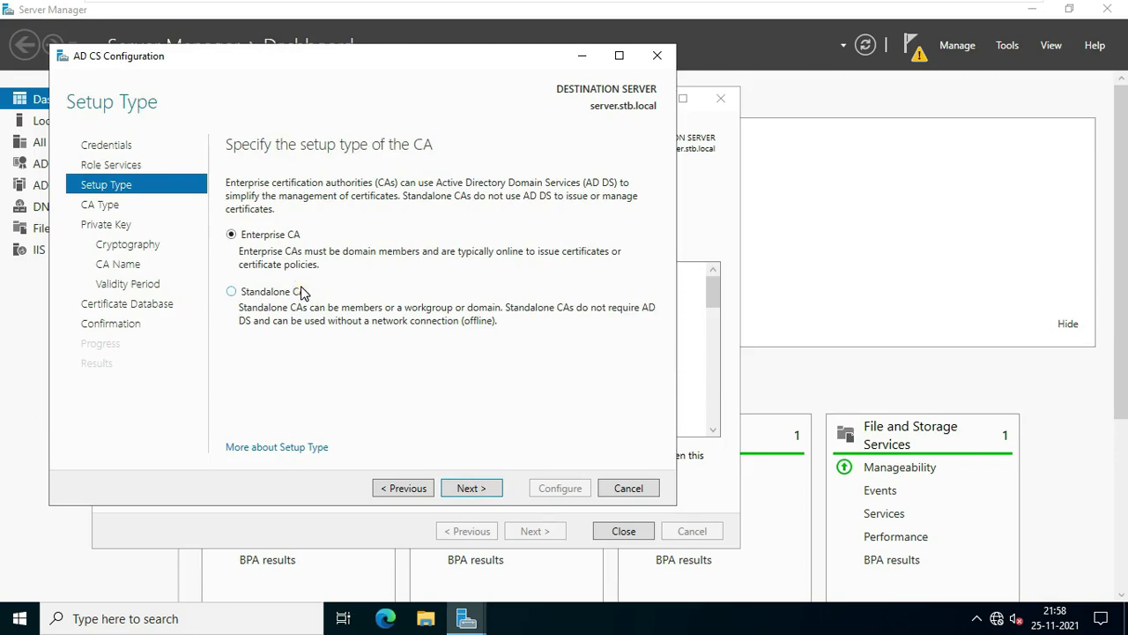
Step: Keep Enterprise root CA with a new private key and default cryptography, naming it SERVER-CA
click(472, 490)
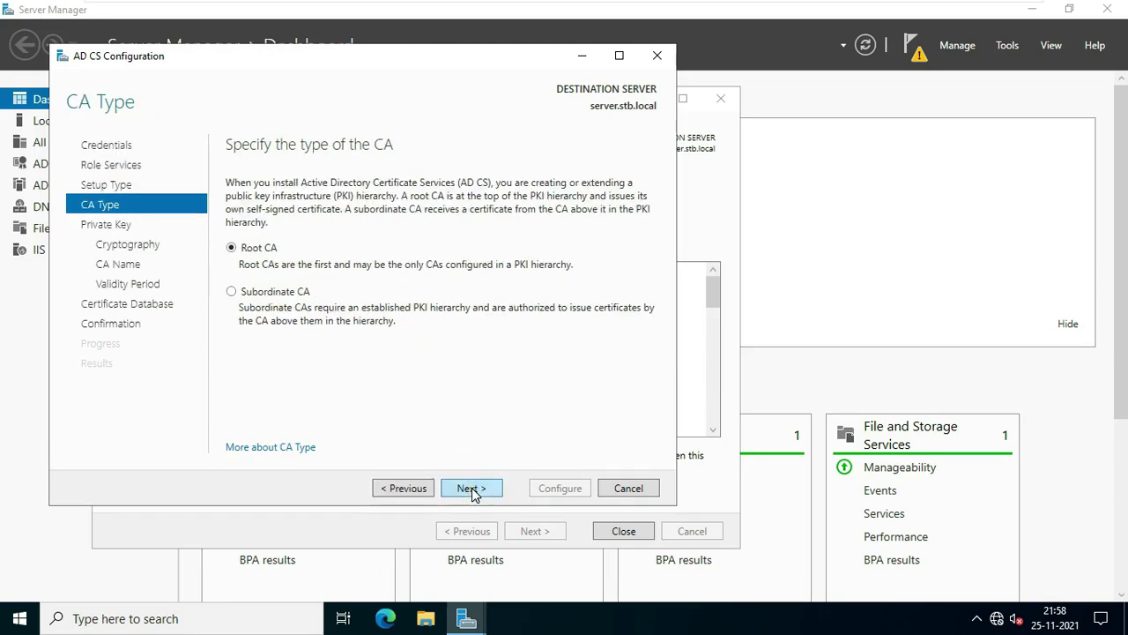
click(472, 487)
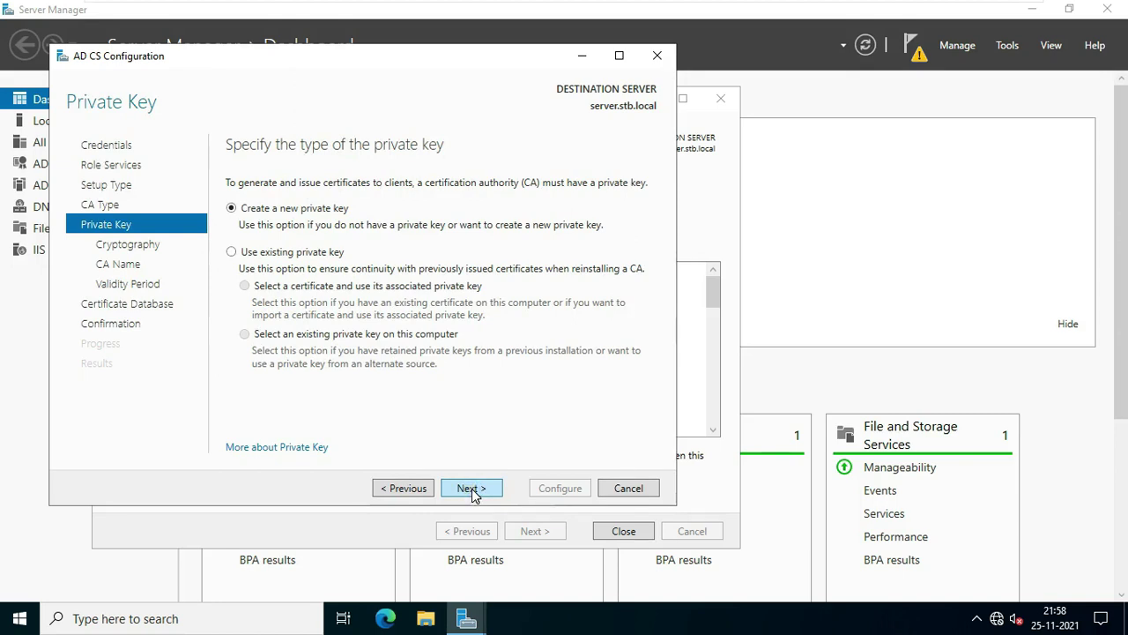
click(472, 489)
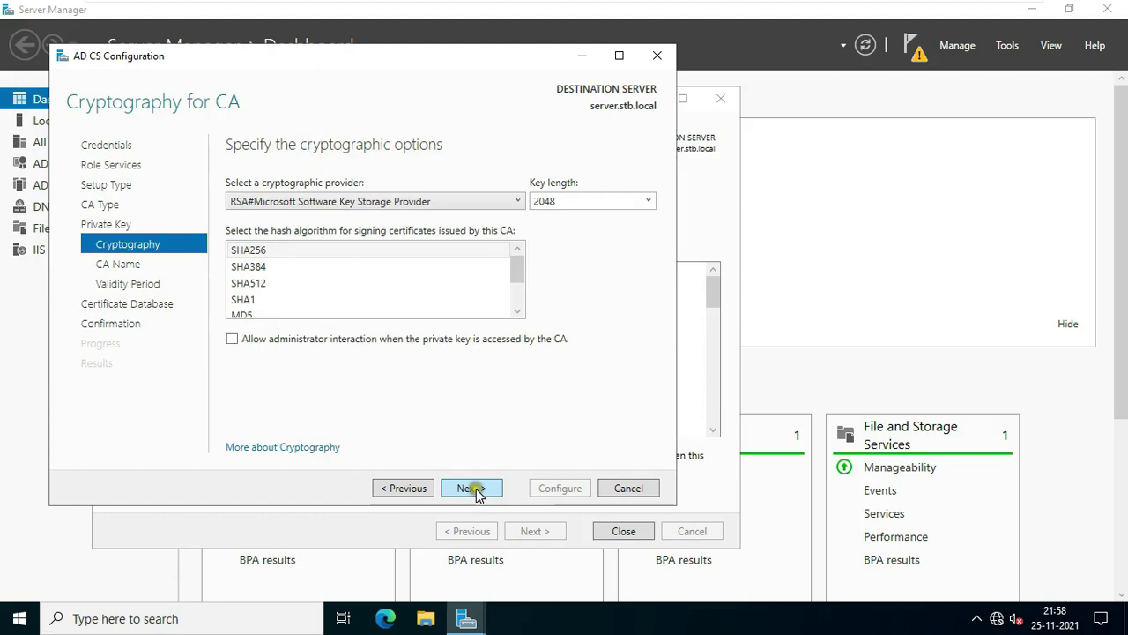
click(472, 488)
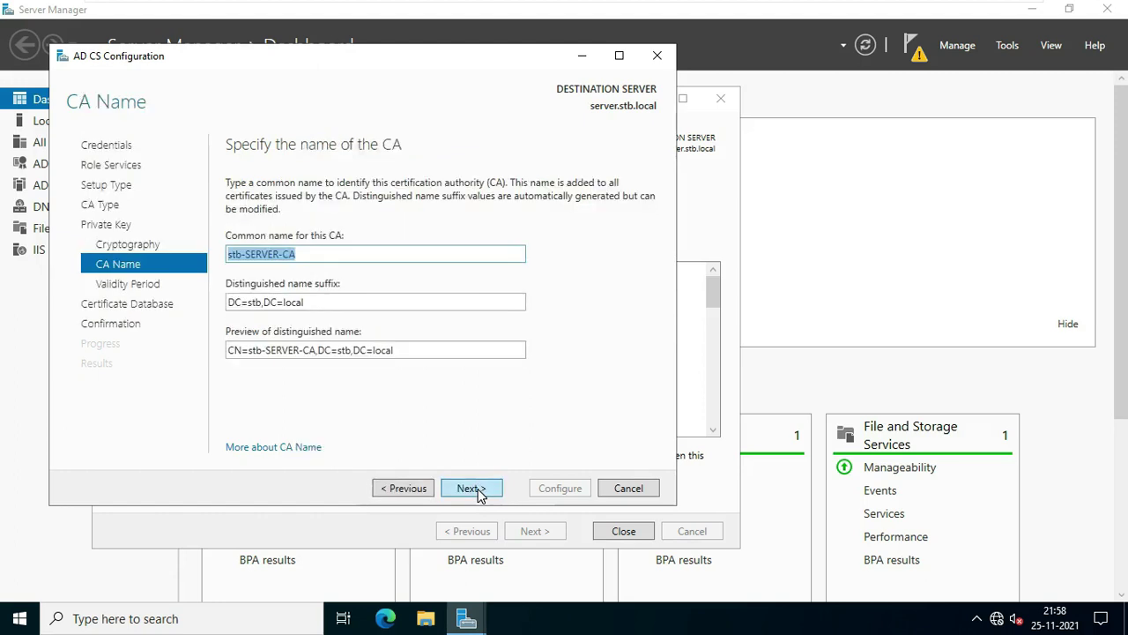
click(246, 255)
drag(246, 254, 129, 270)
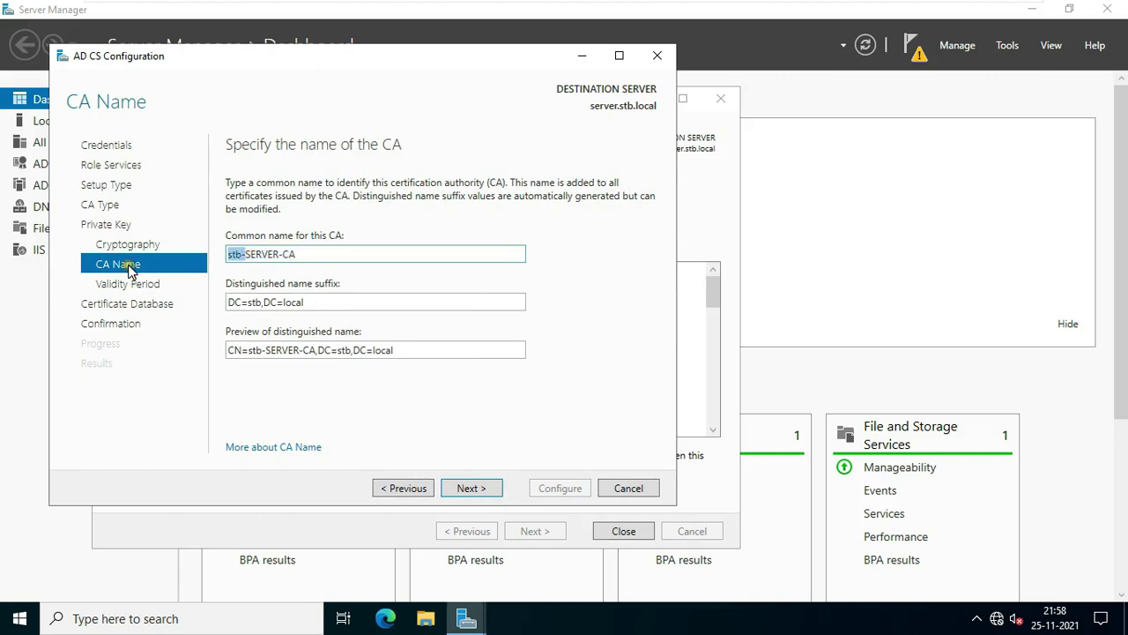
key(BackSpace)
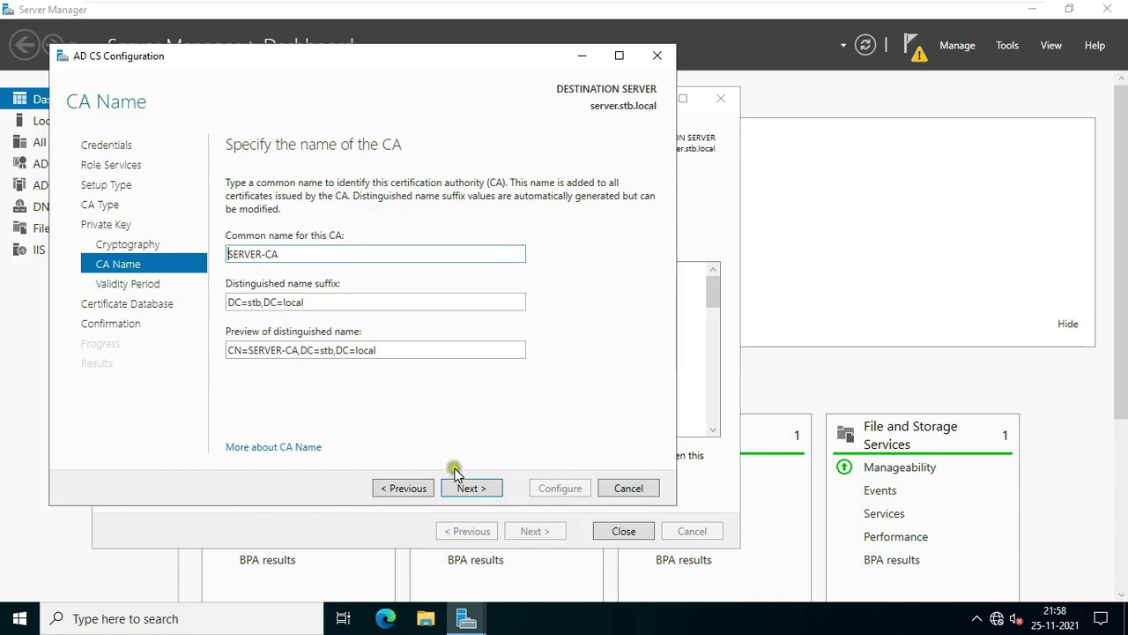
click(473, 490)
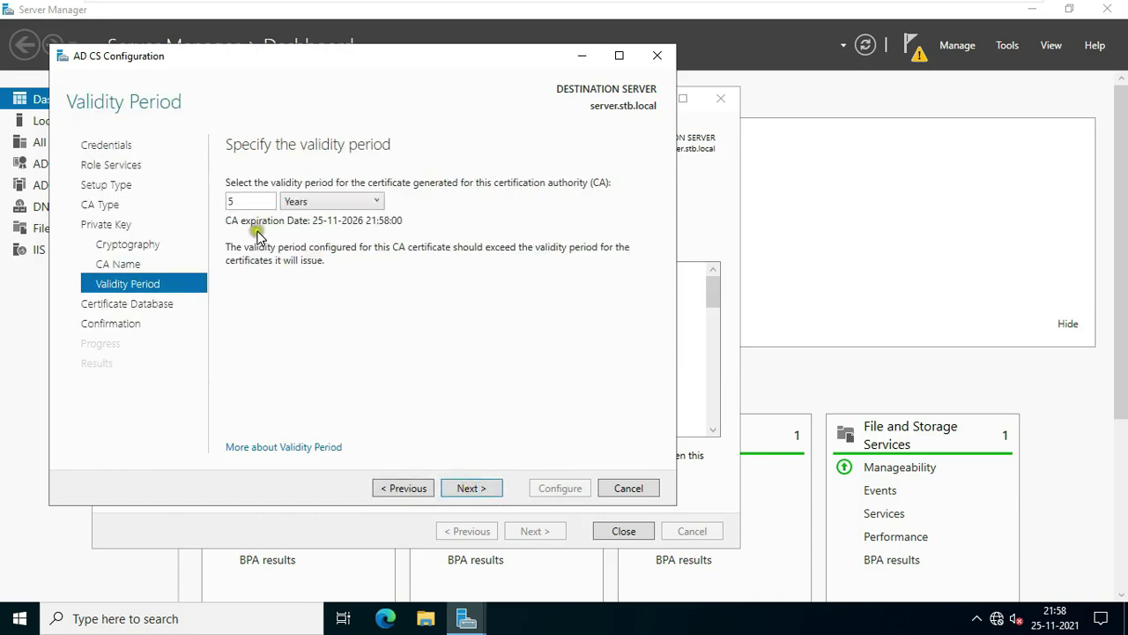
Step: Set the CA validity period to 3 Months
click(315, 203)
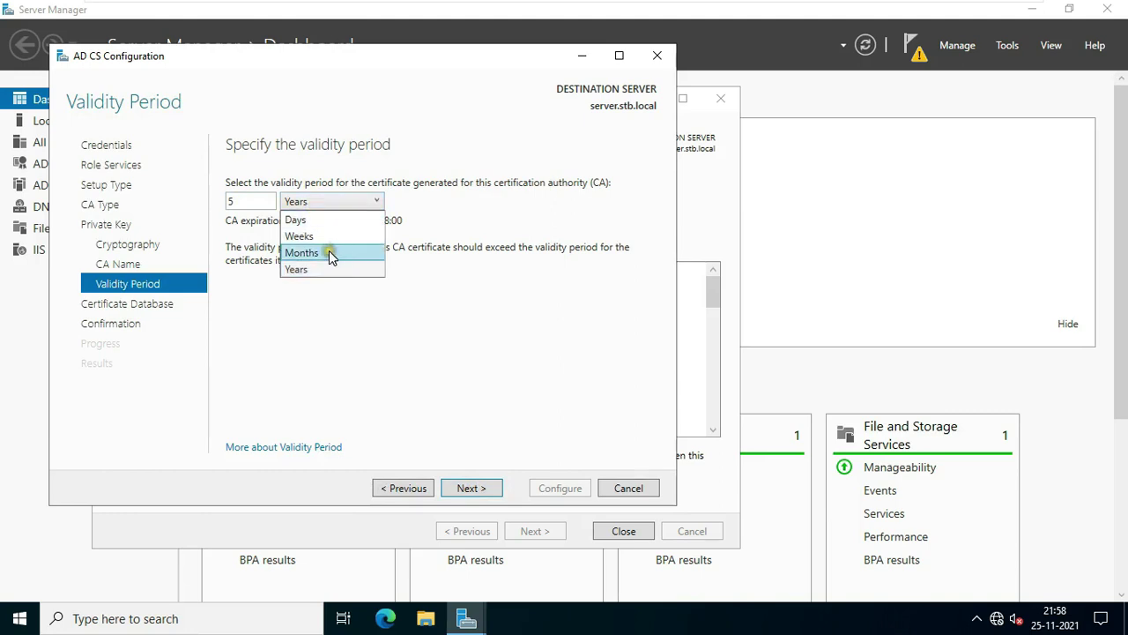
click(328, 253)
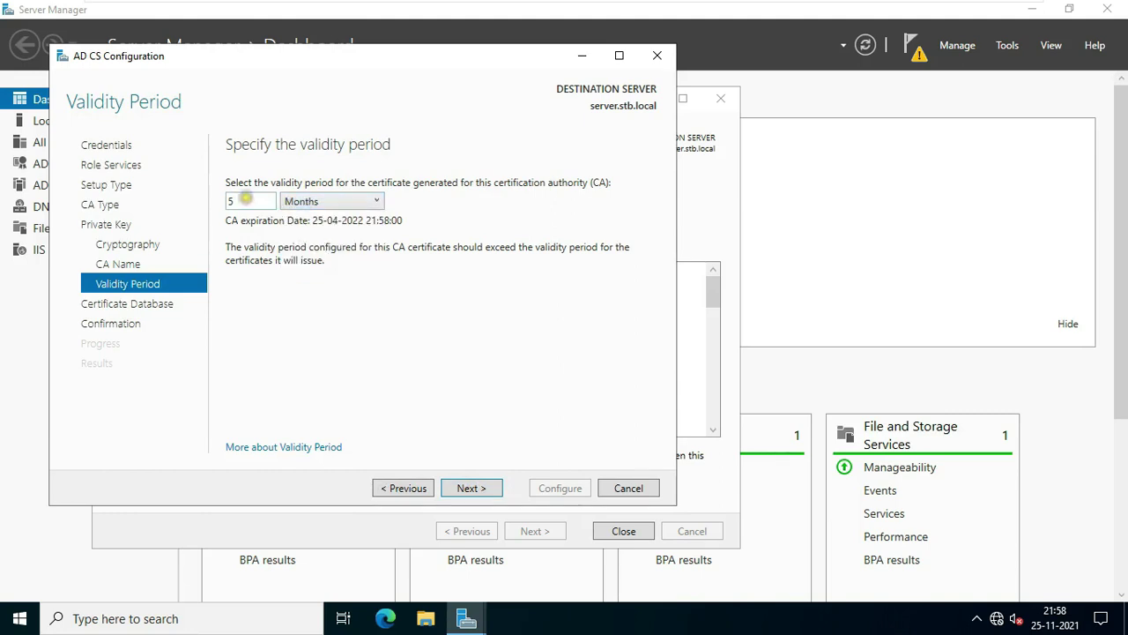
click(256, 204)
drag(256, 203, 206, 207)
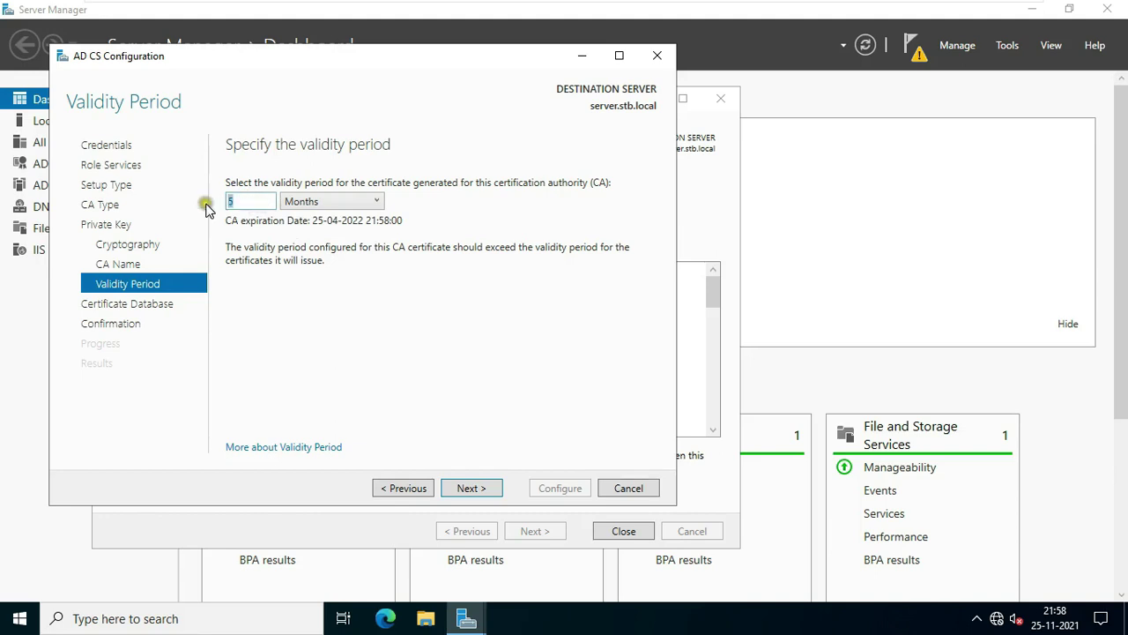
click(246, 202)
key(BackSpace)
text(3)
click(468, 486)
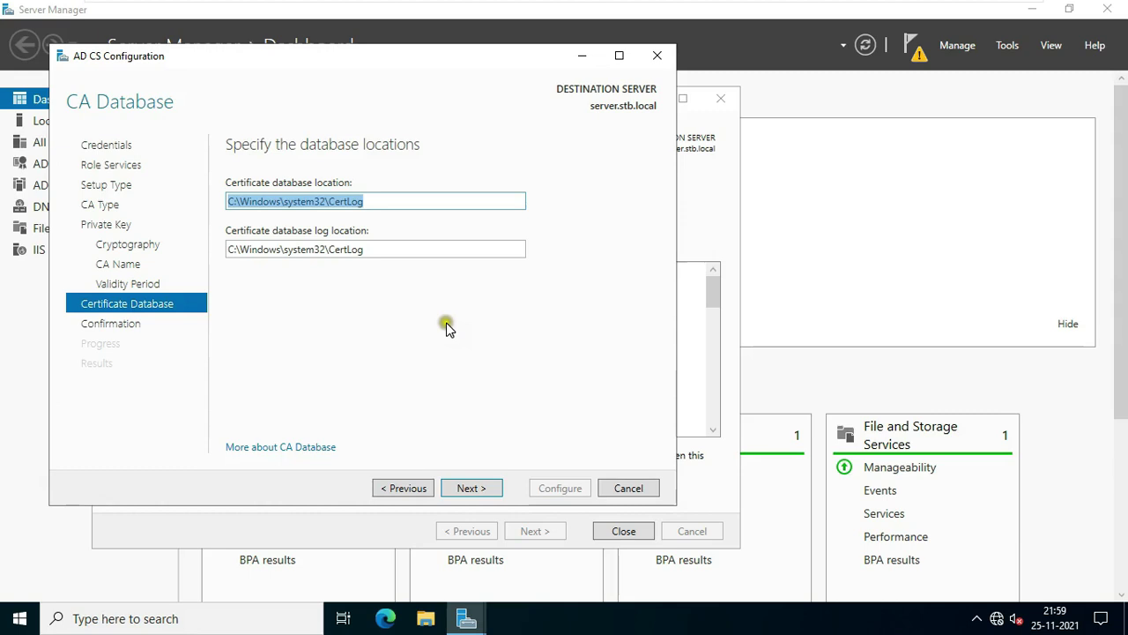
Step: Accept the default CertLog database paths and run the CA configuration
click(477, 490)
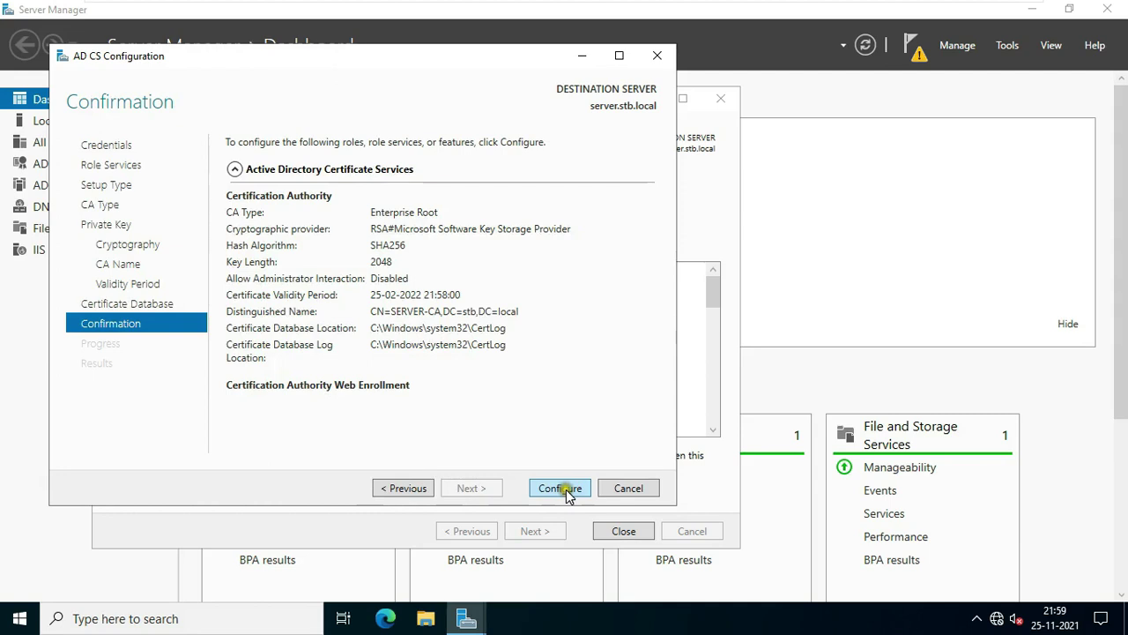
click(567, 490)
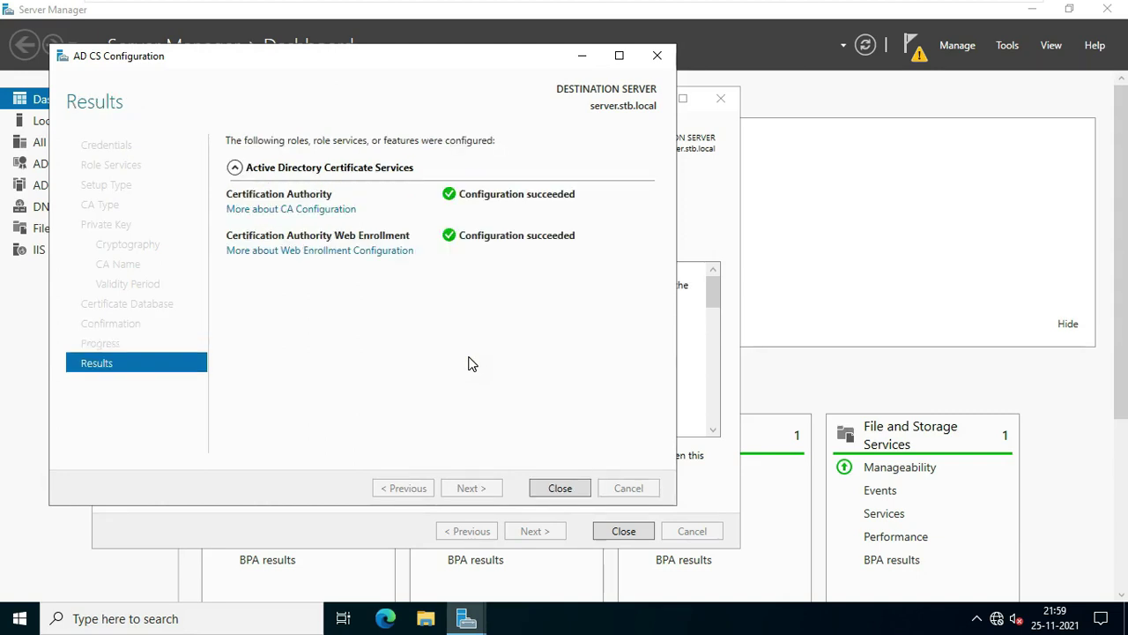
click(560, 489)
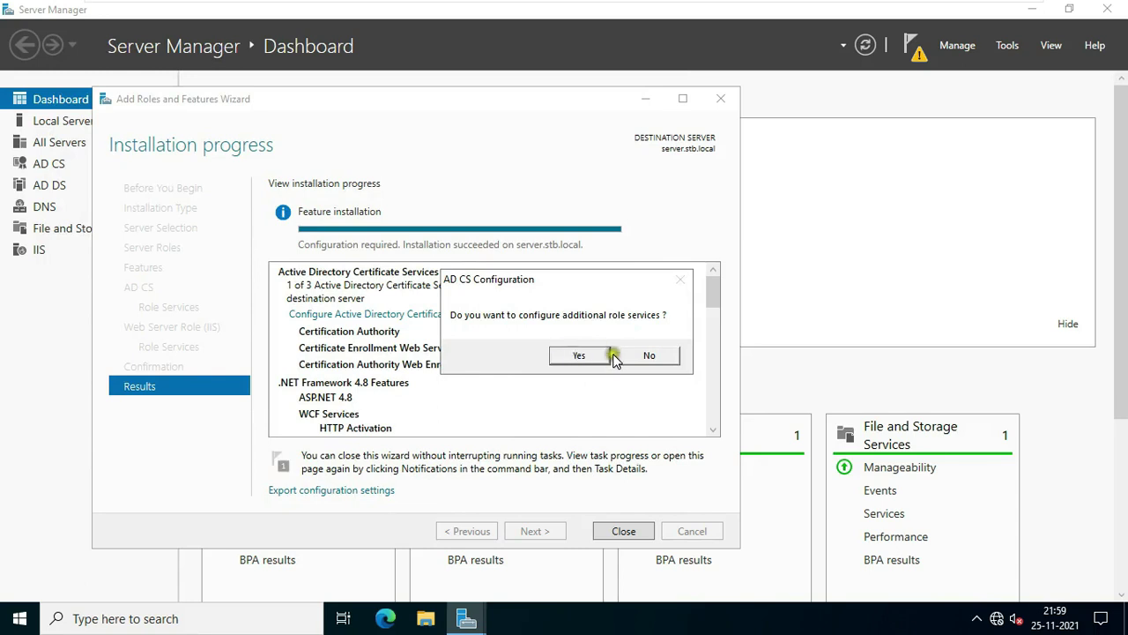
Step: Close the roles wizard without further configuration and open the Certification Authority console maximized
click(649, 357)
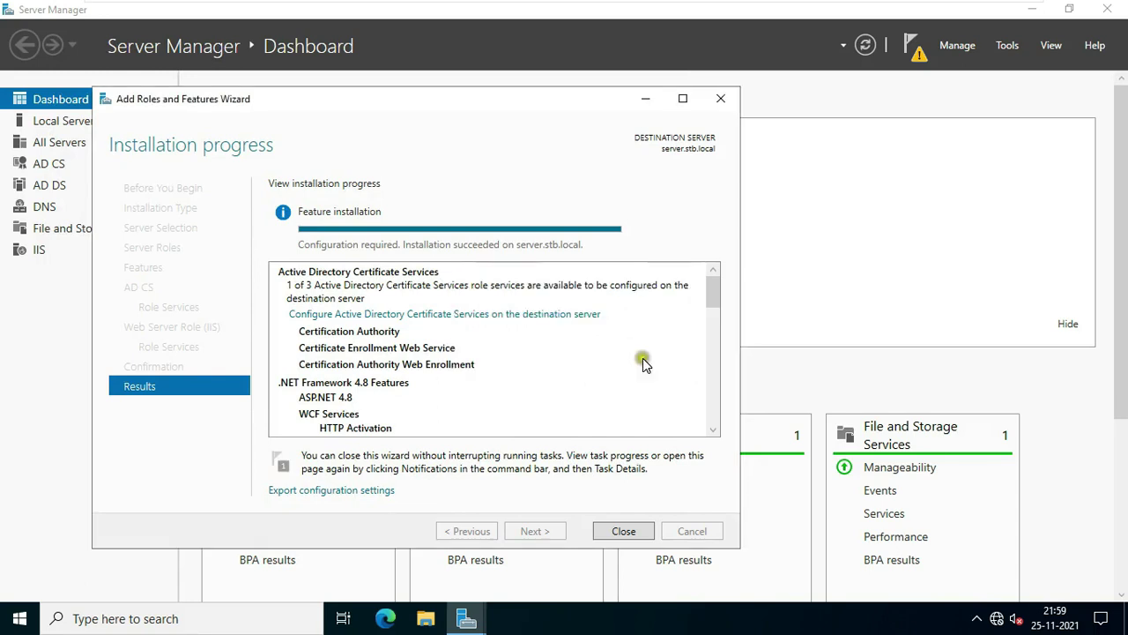
click(627, 529)
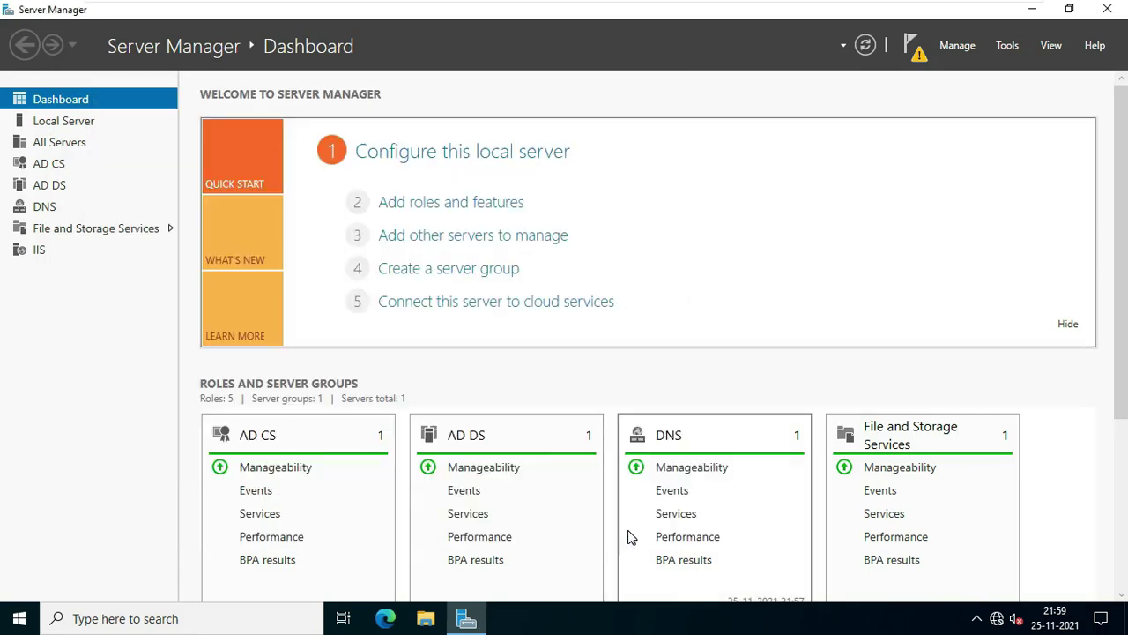
click(1008, 45)
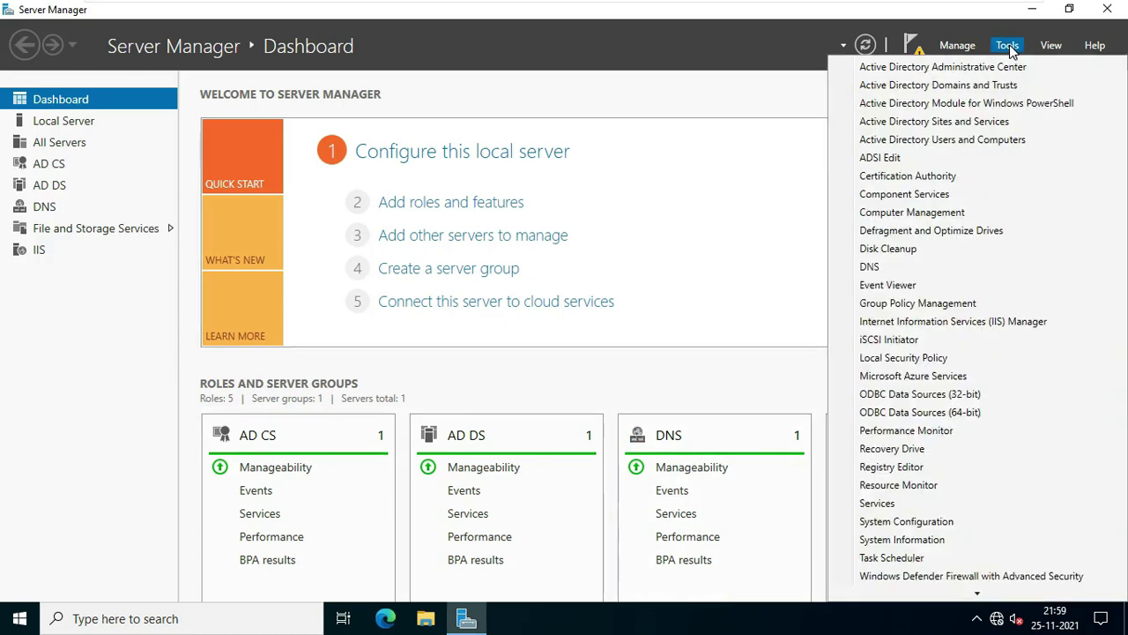
click(925, 176)
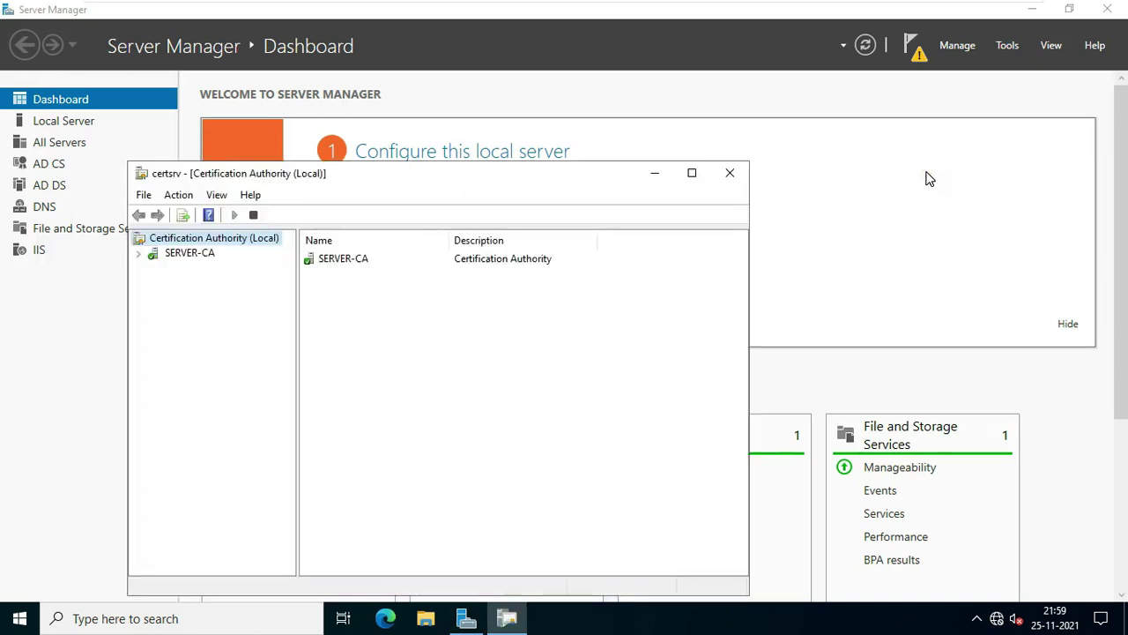
click(692, 176)
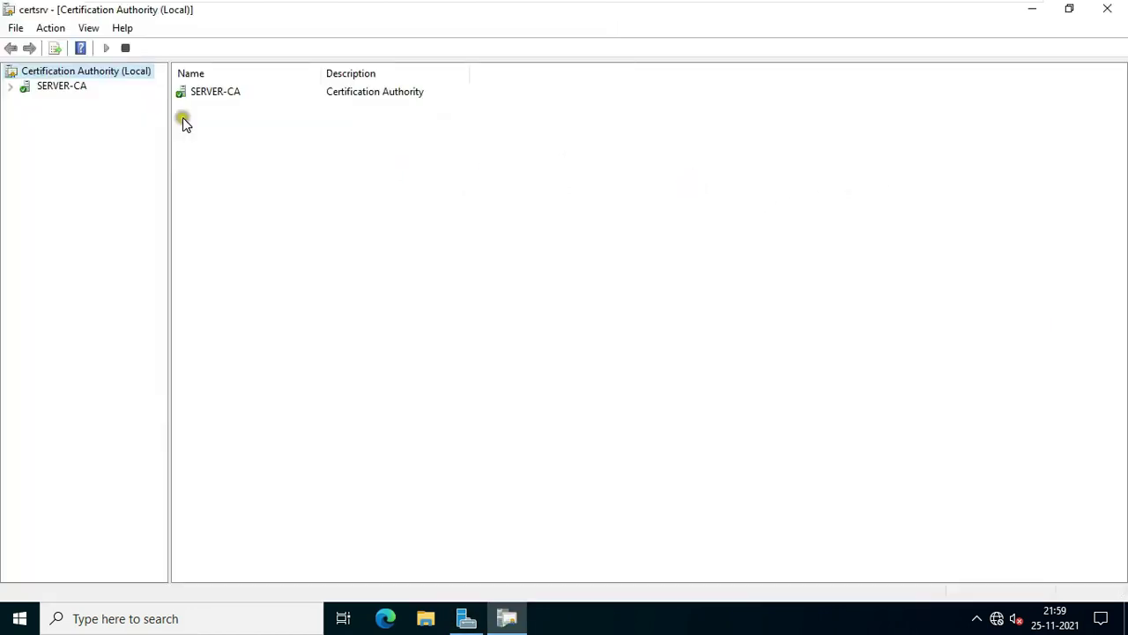
Step: Confirm SERVER-CA's Revoked, Issued, Pending and Failed certificate folders are empty, then close certsrv
click(13, 88)
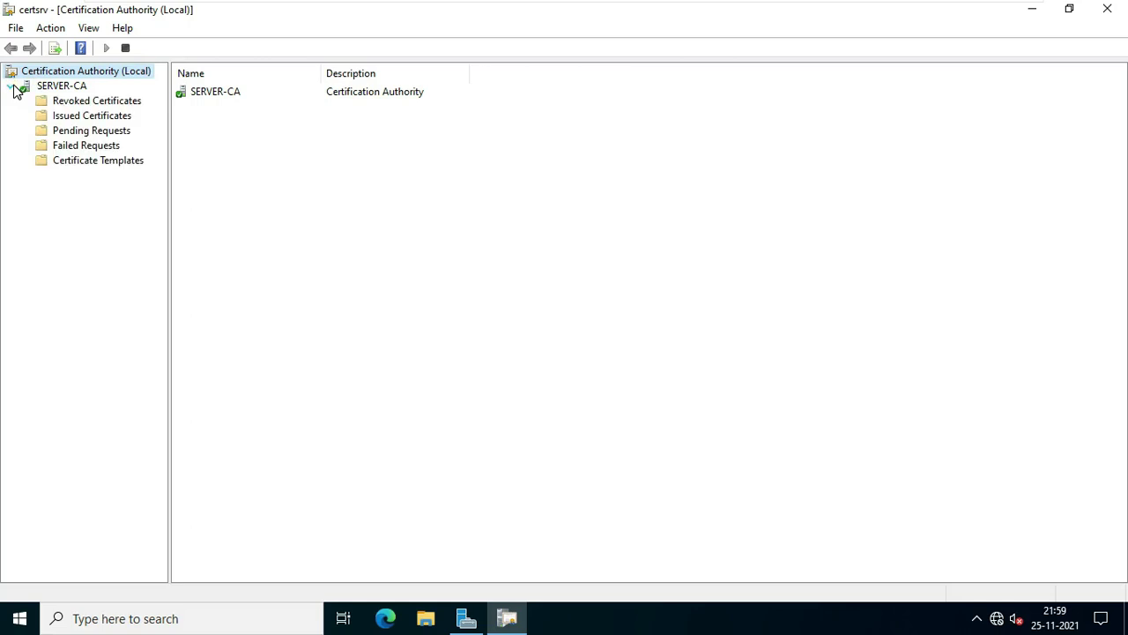
click(60, 87)
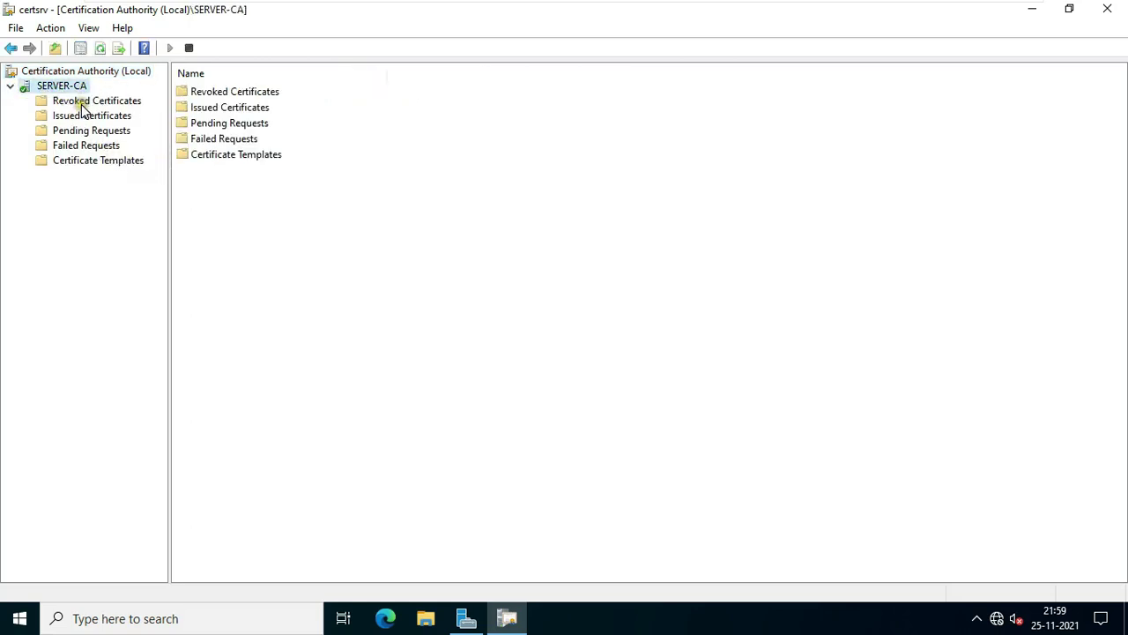
click(82, 103)
key(Down)
key(Down)
key(Down)
key(Down)
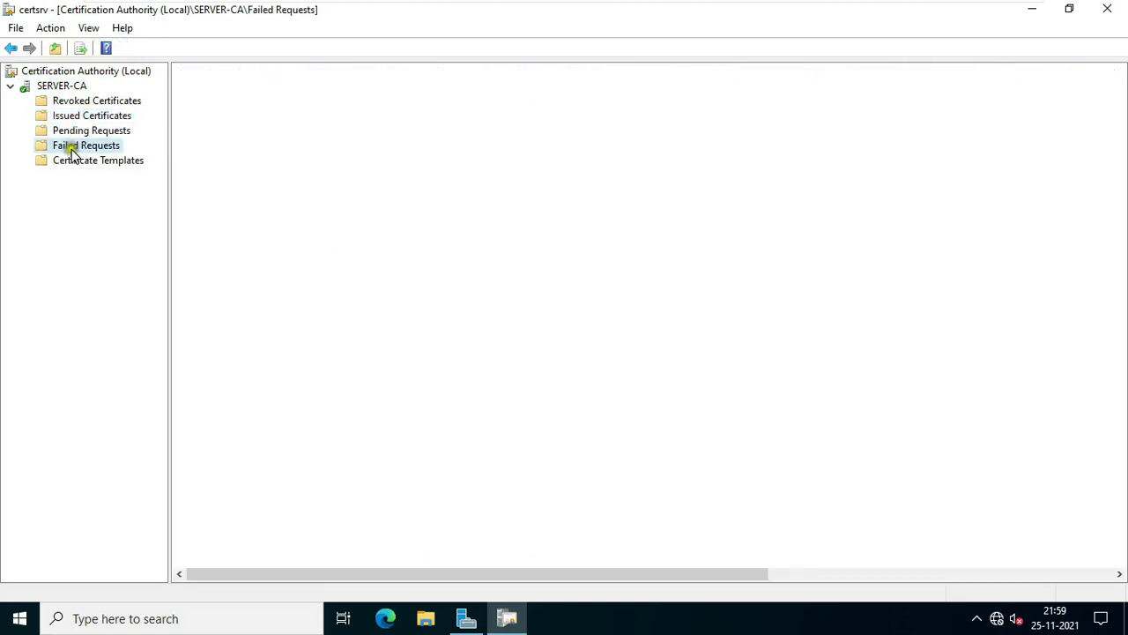
click(70, 145)
click(76, 131)
click(76, 115)
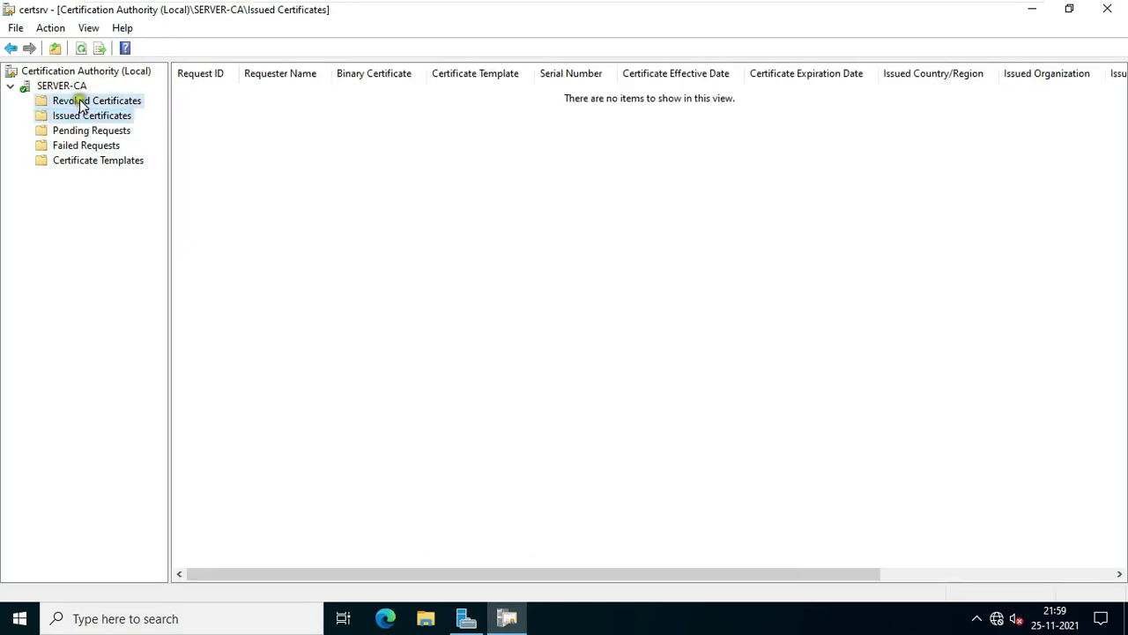
click(80, 100)
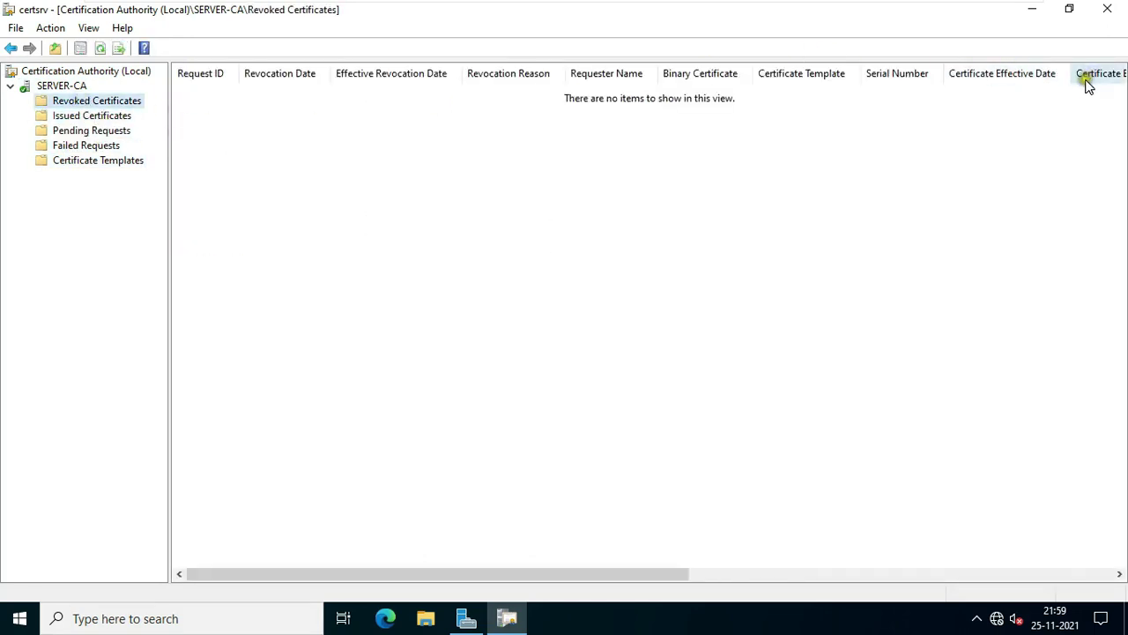
click(1108, 10)
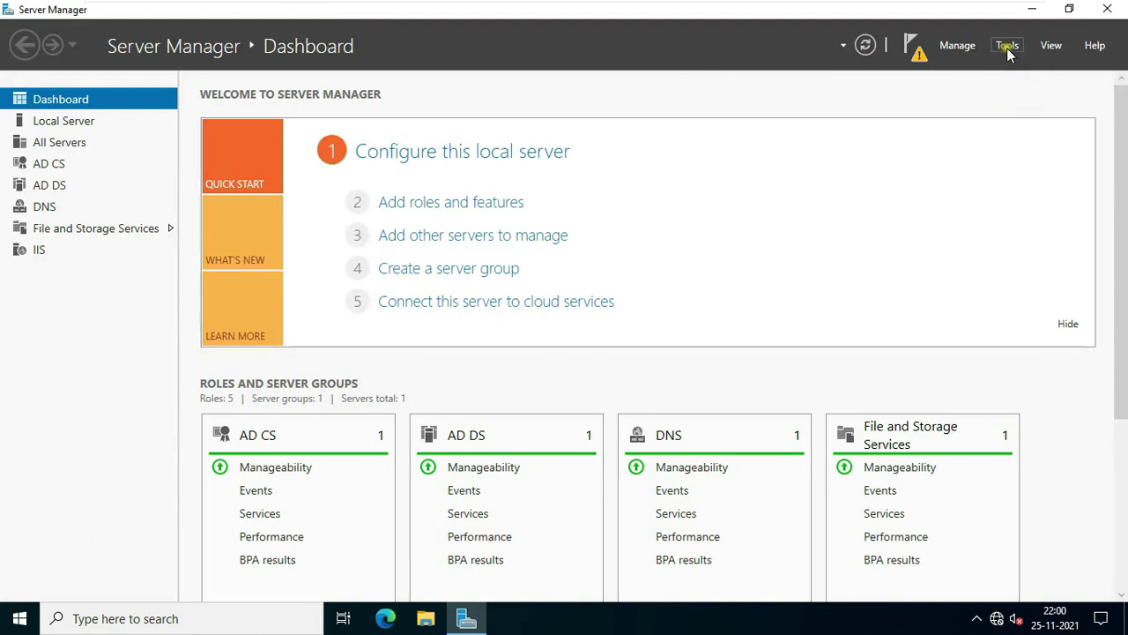
Step: Open IIS Manager's Server Certificates for SERVER, showing the SERVER-CA certificate expiring 25-02-2022
click(1007, 46)
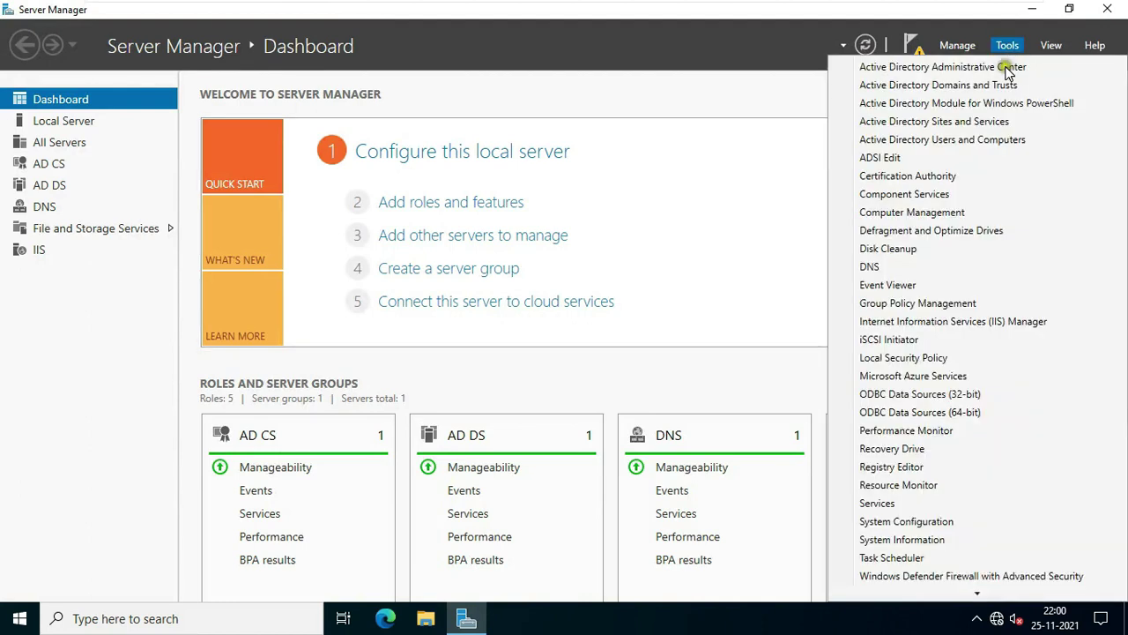
click(1014, 322)
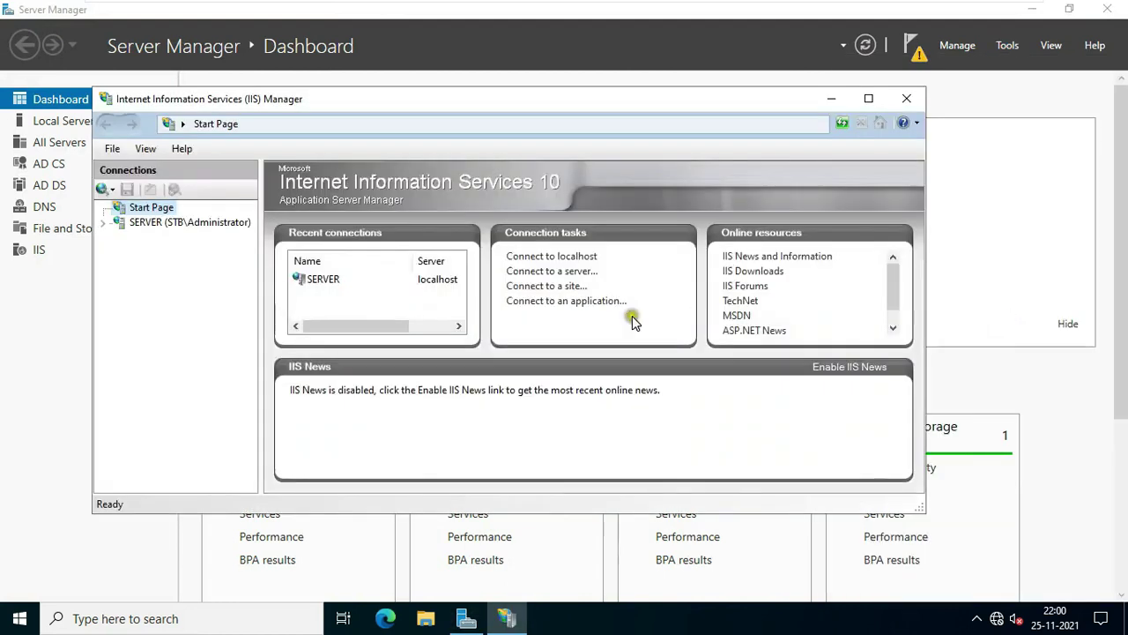
click(102, 222)
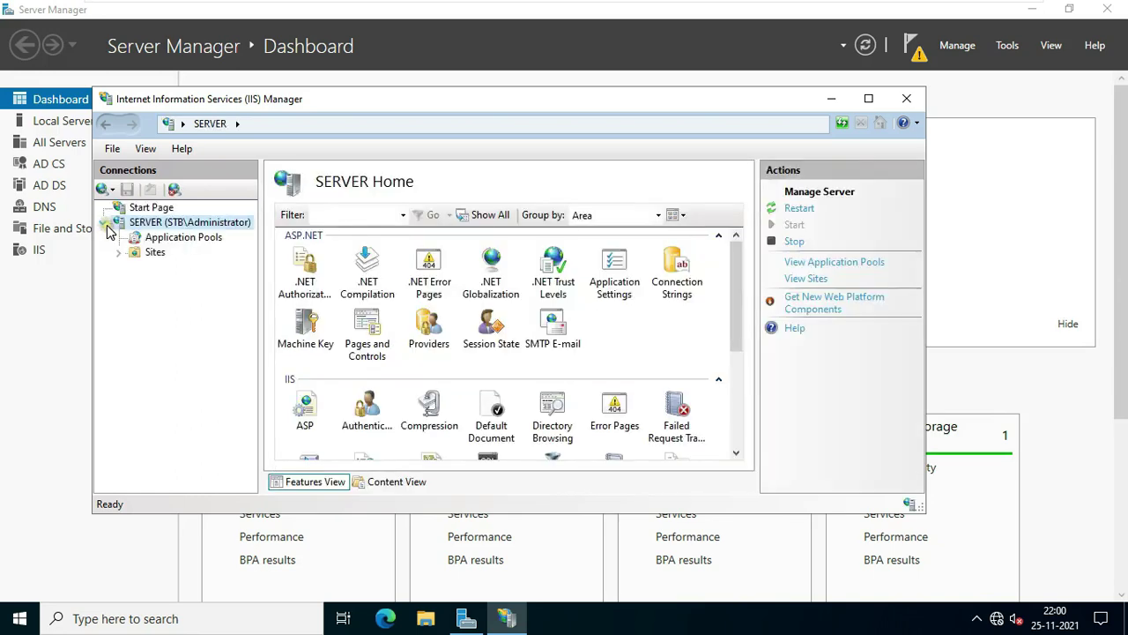
click(868, 99)
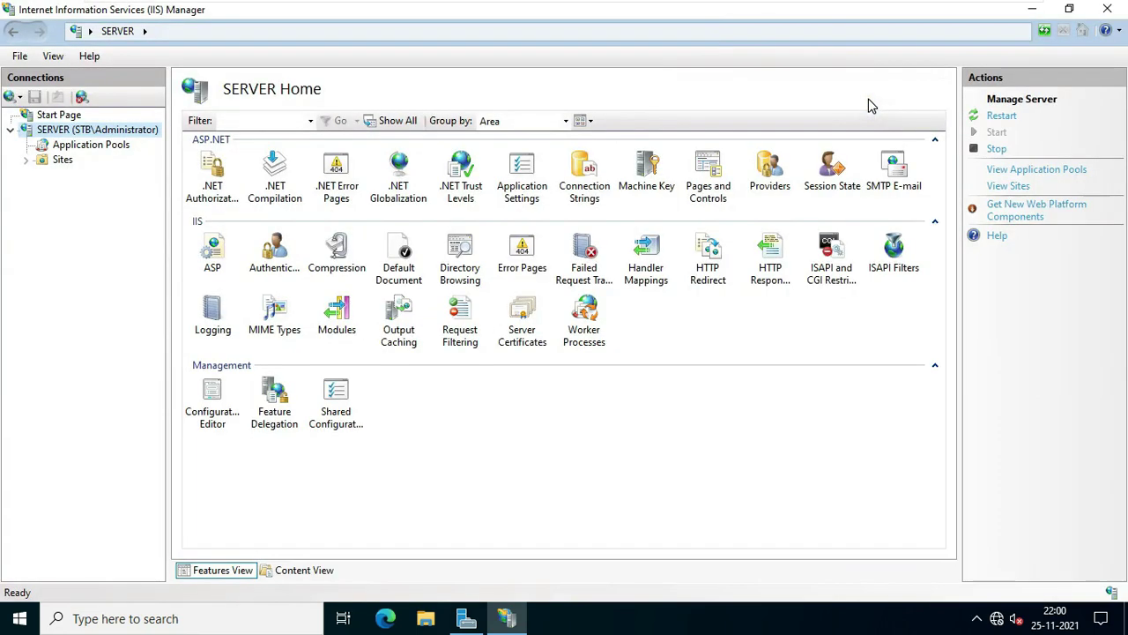
click(60, 159)
click(99, 174)
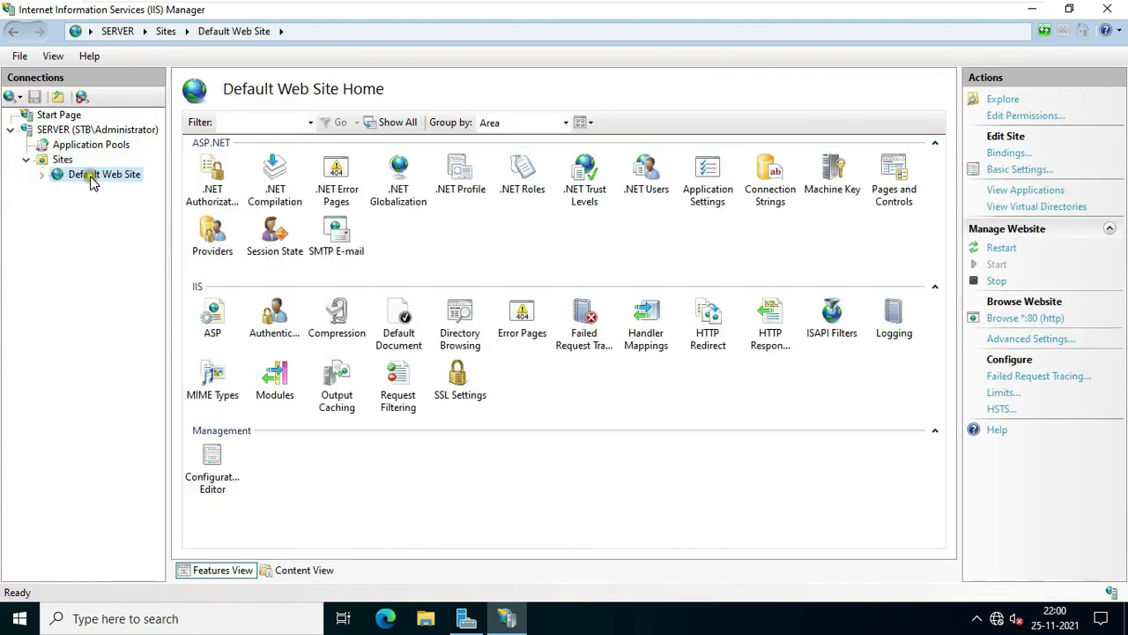
click(68, 130)
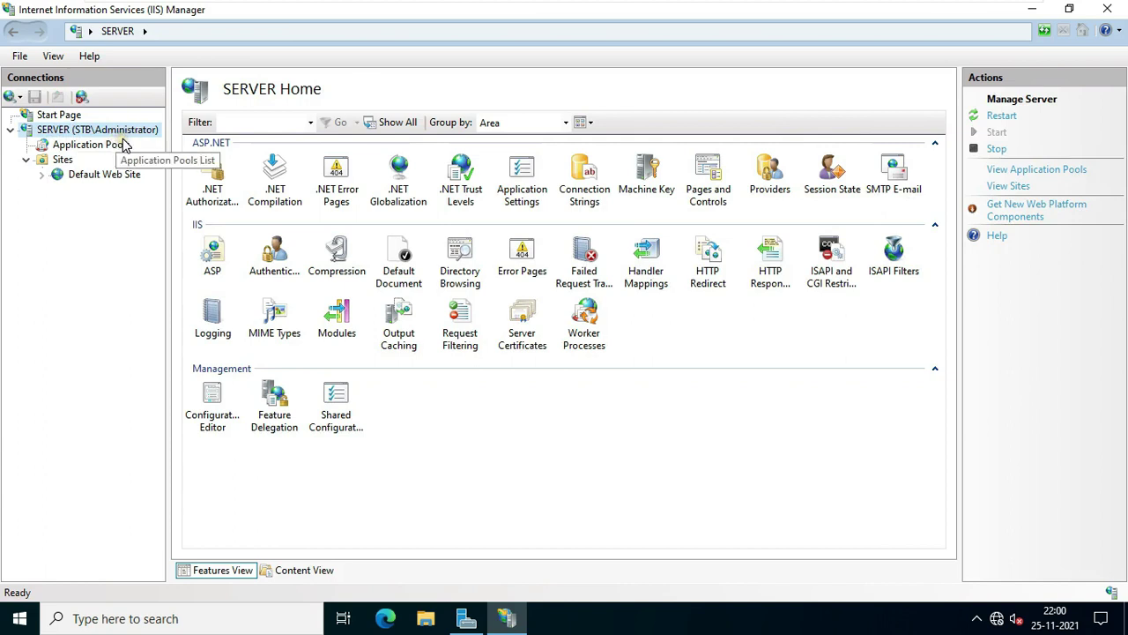
double_click(522, 320)
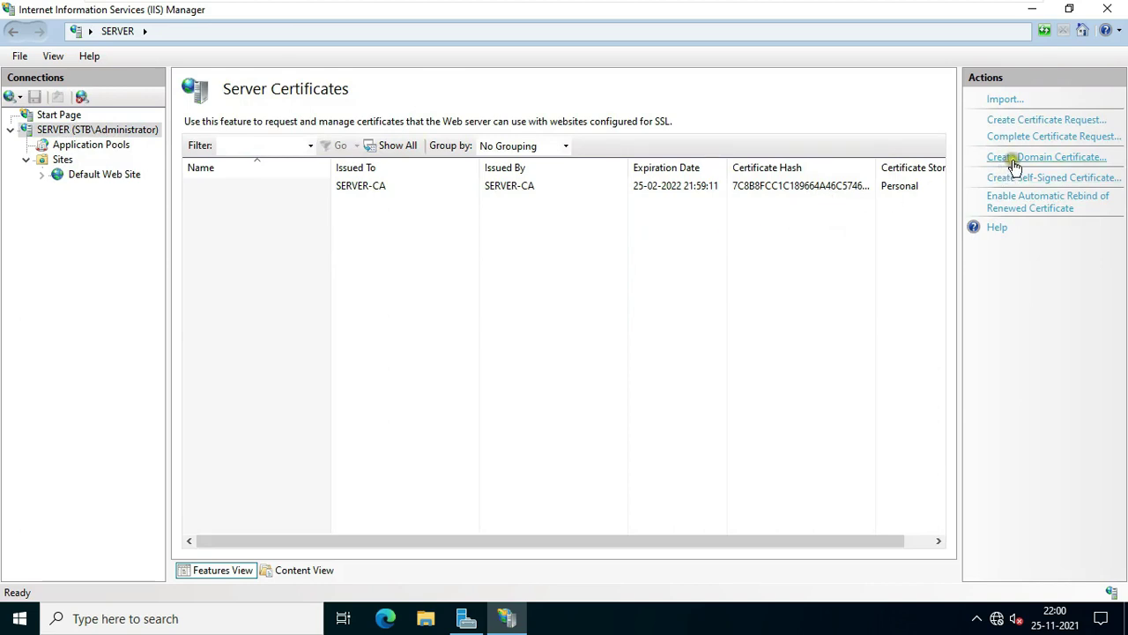
Step: Start a domain certificate: common name RMS, organization STB, unit IT, New Delhi, Delhi, IN
click(1077, 161)
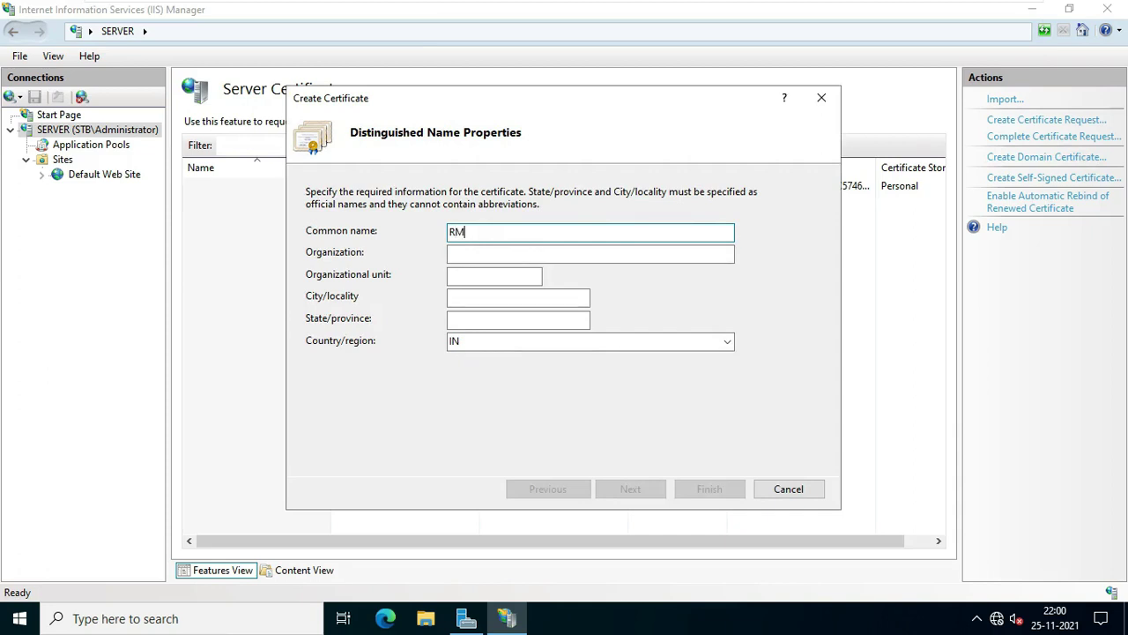
click(471, 253)
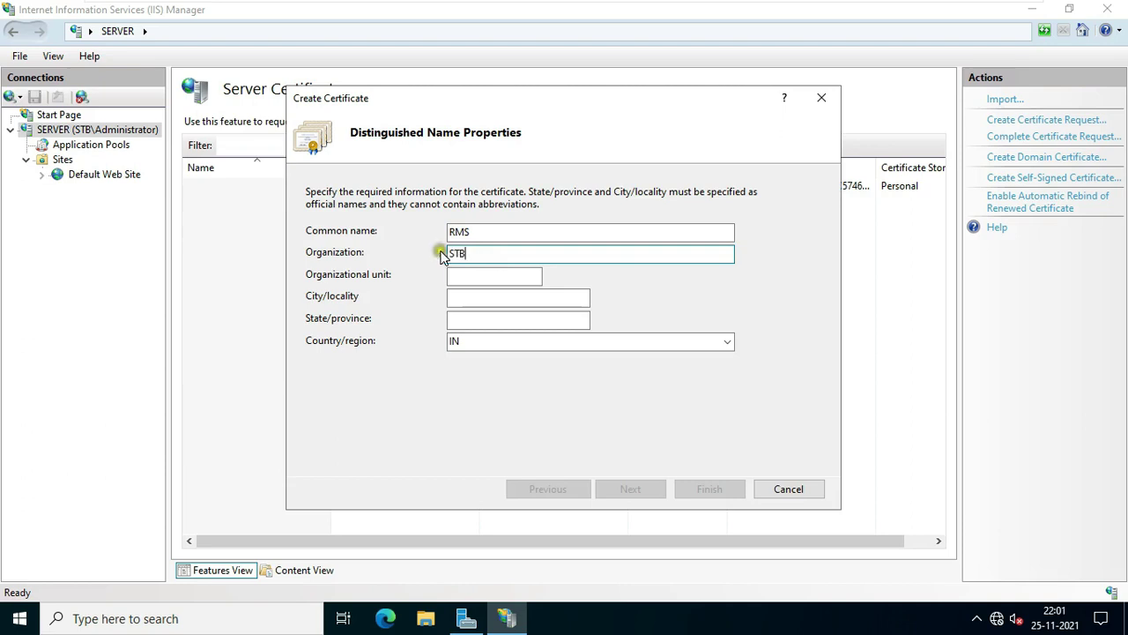
click(472, 277)
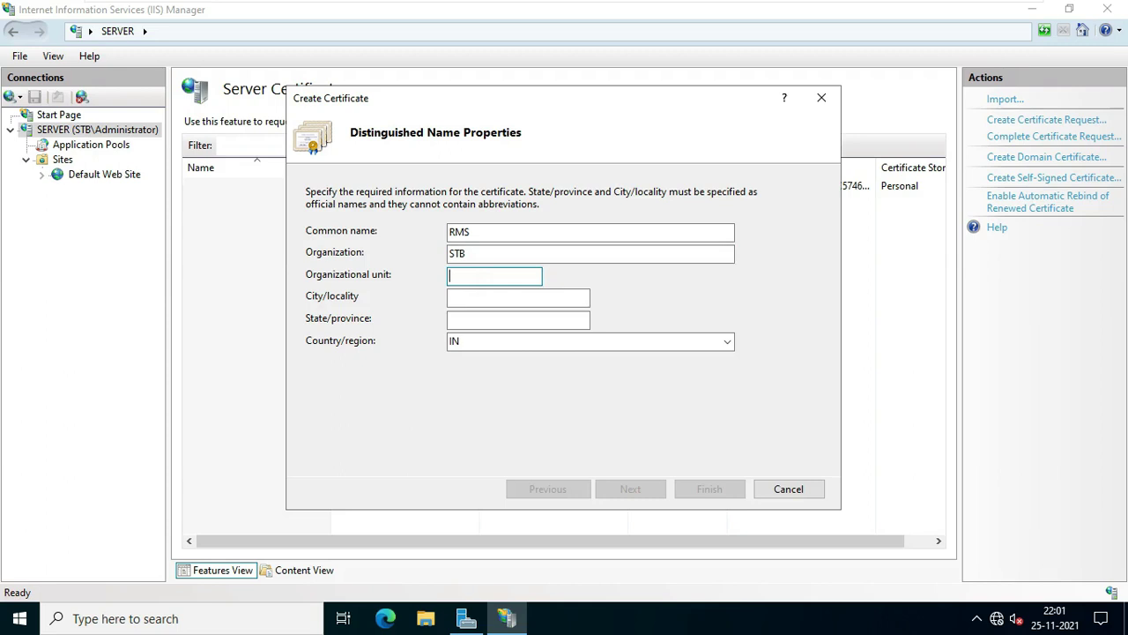
click(468, 297)
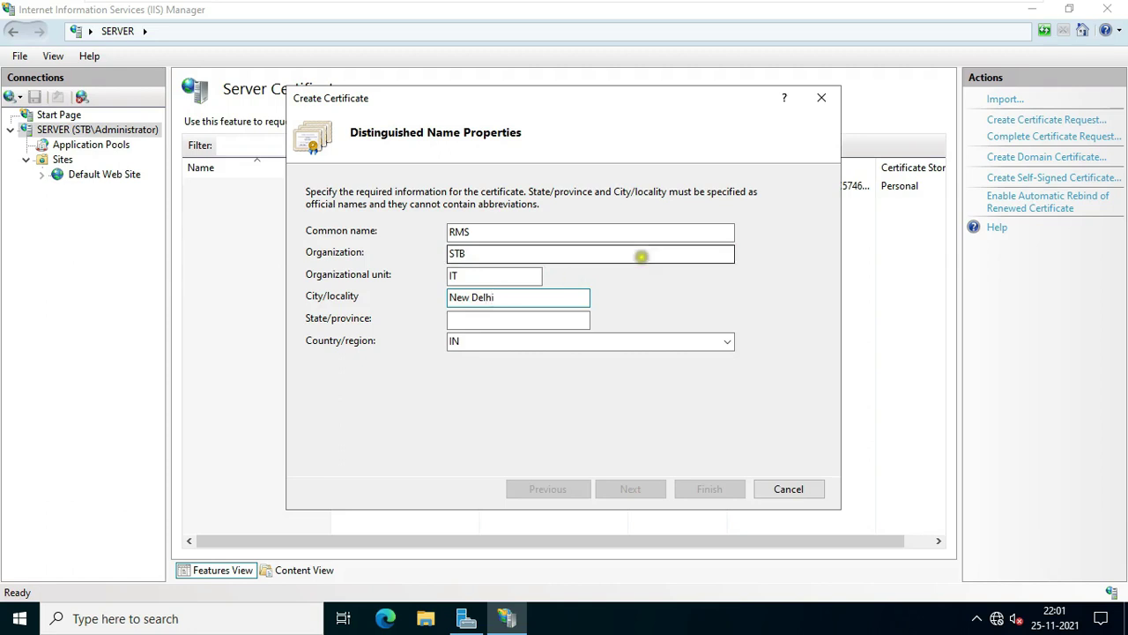
click(488, 320)
text(Delhi)
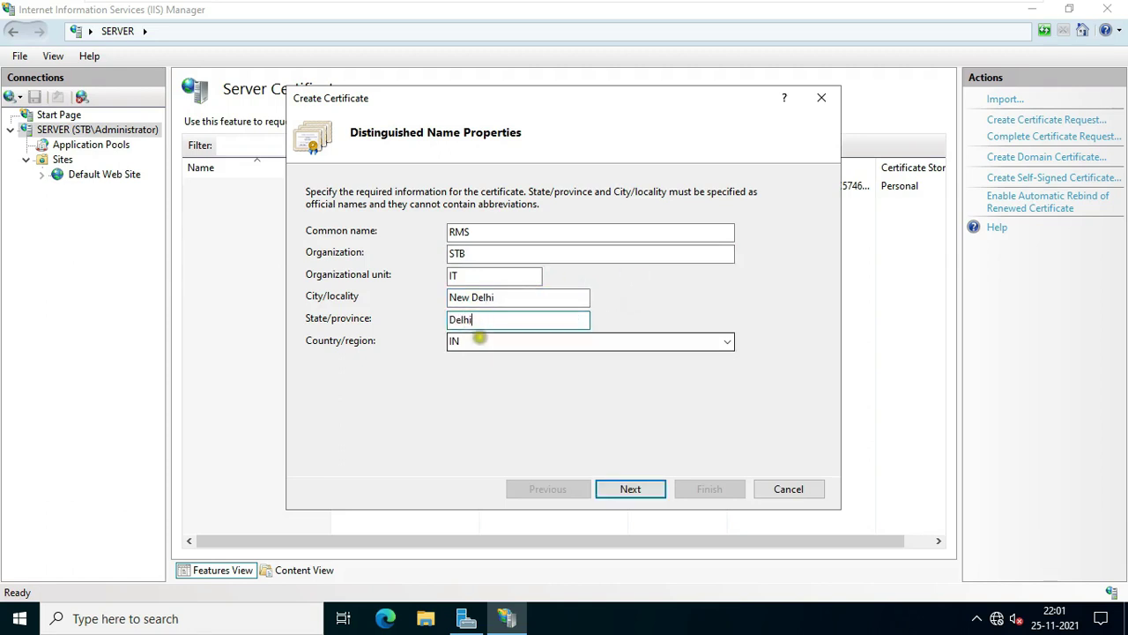
click(632, 489)
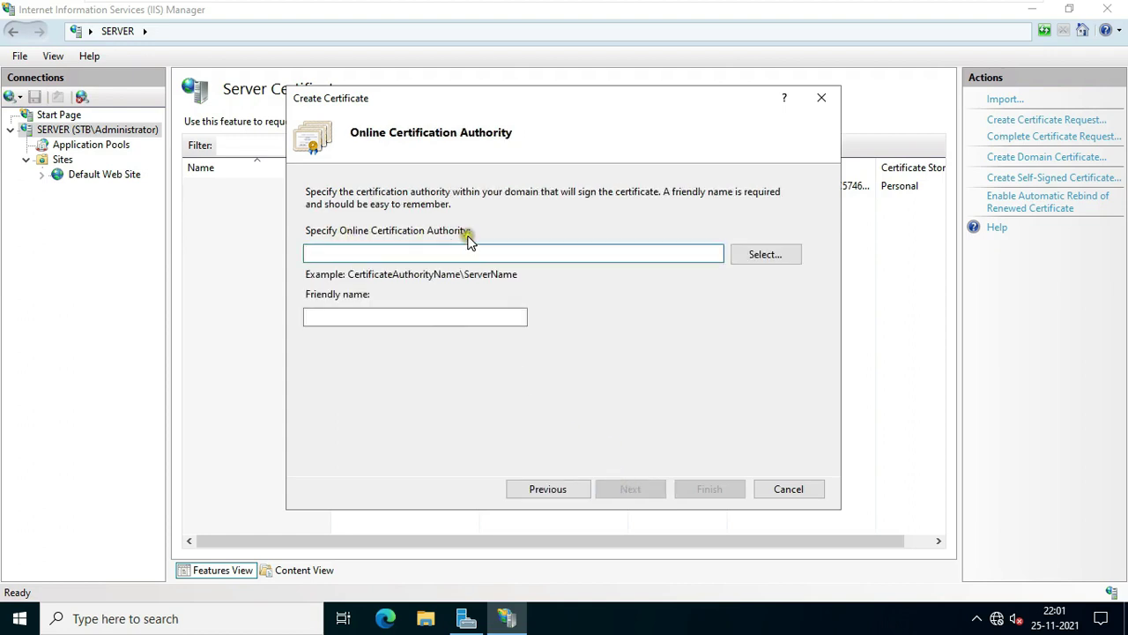
Step: Have SERVER-CA sign the domain certificate with friendly name RMS, then close IIS Manager
click(758, 257)
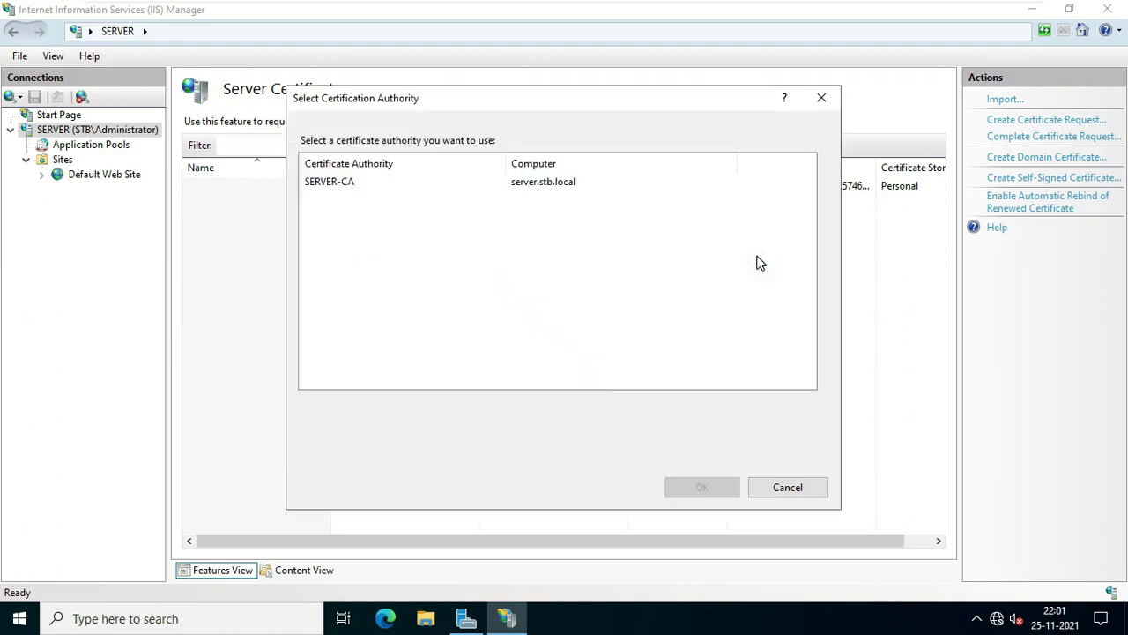
click(328, 183)
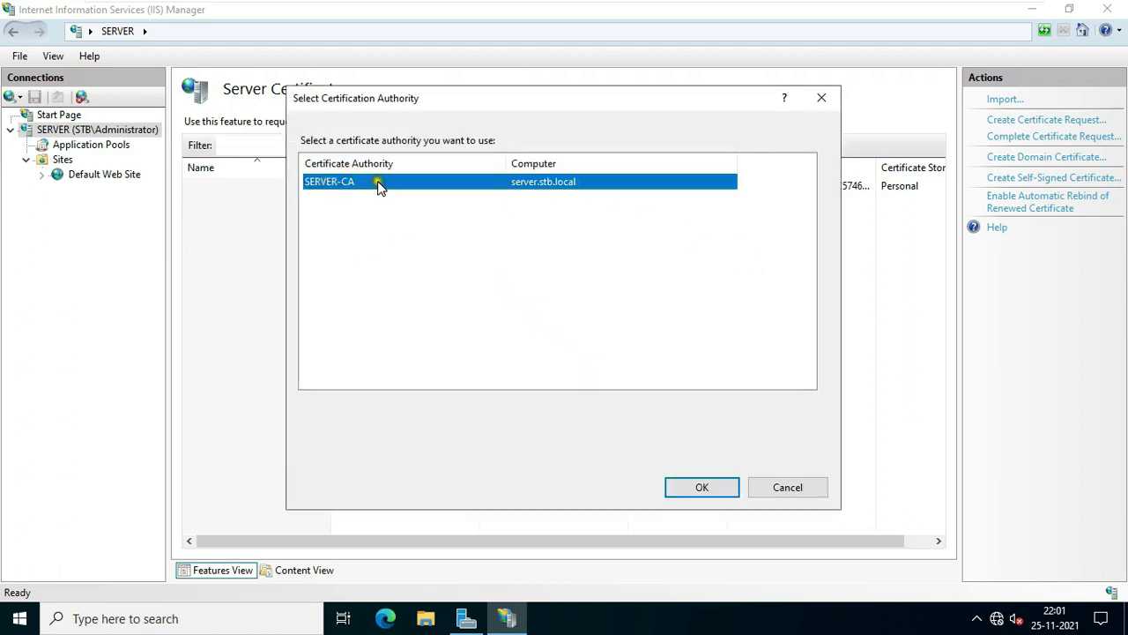
click(703, 490)
click(350, 316)
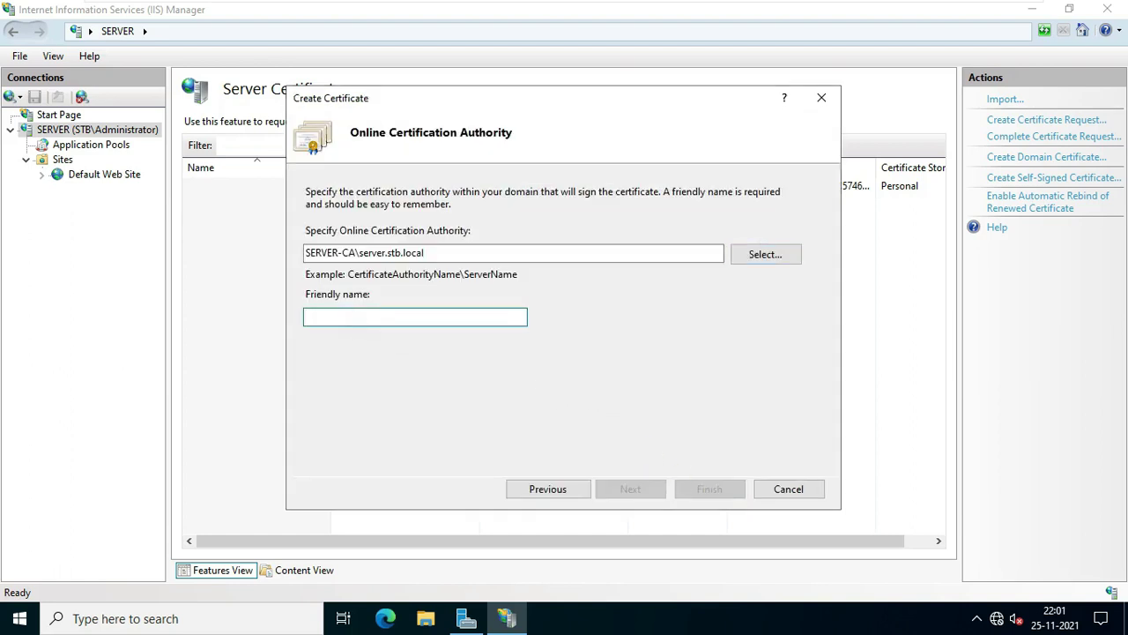
text(RMS)
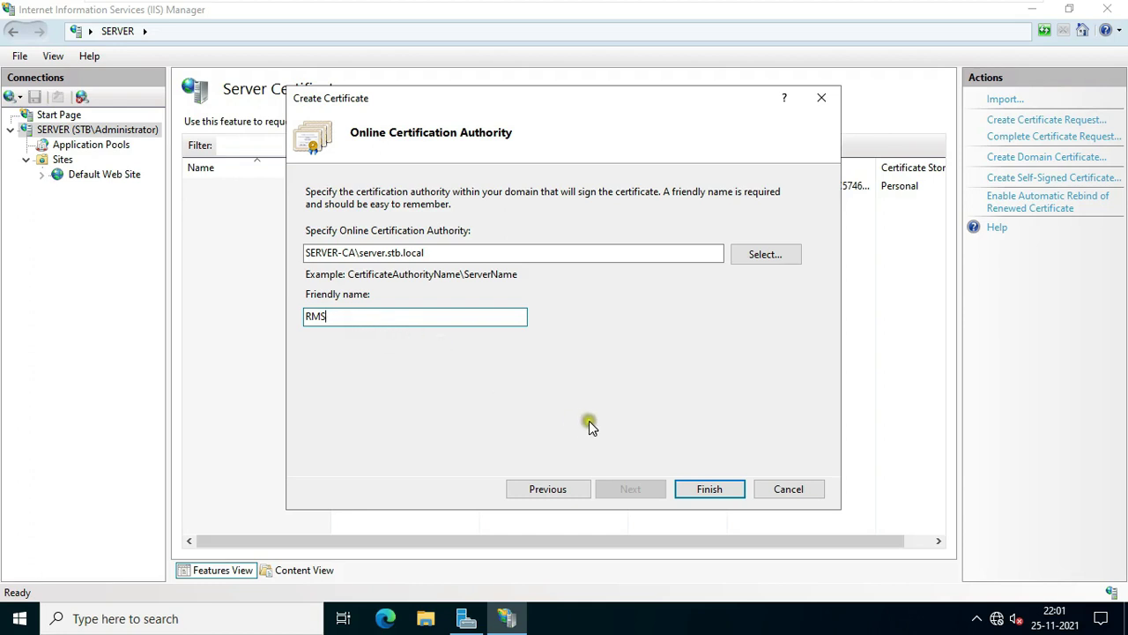
click(710, 491)
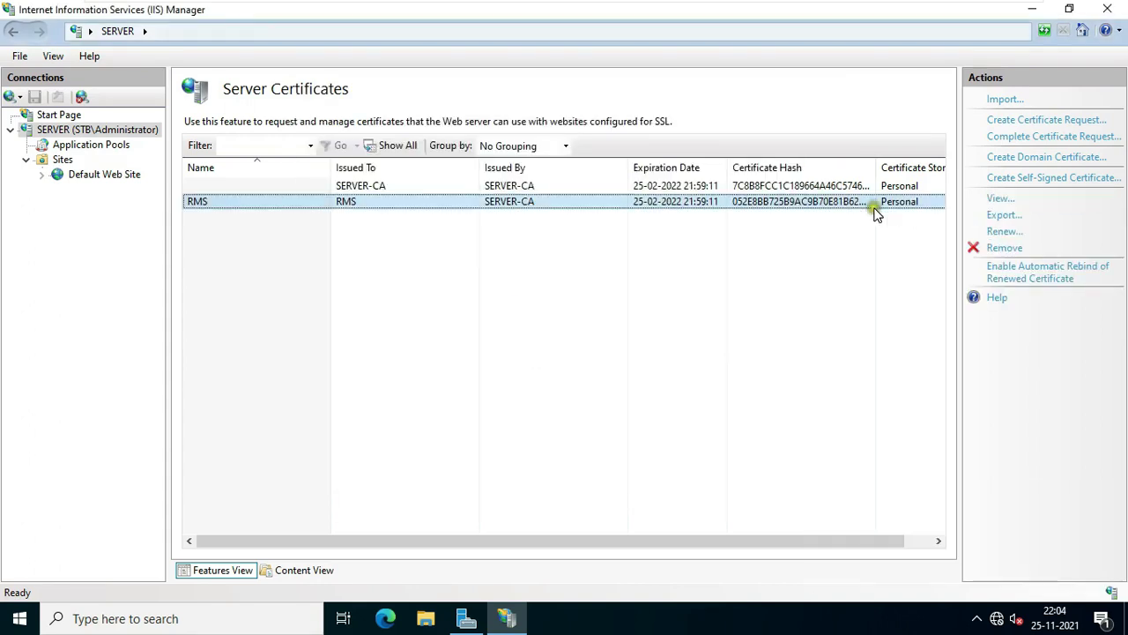
click(1107, 9)
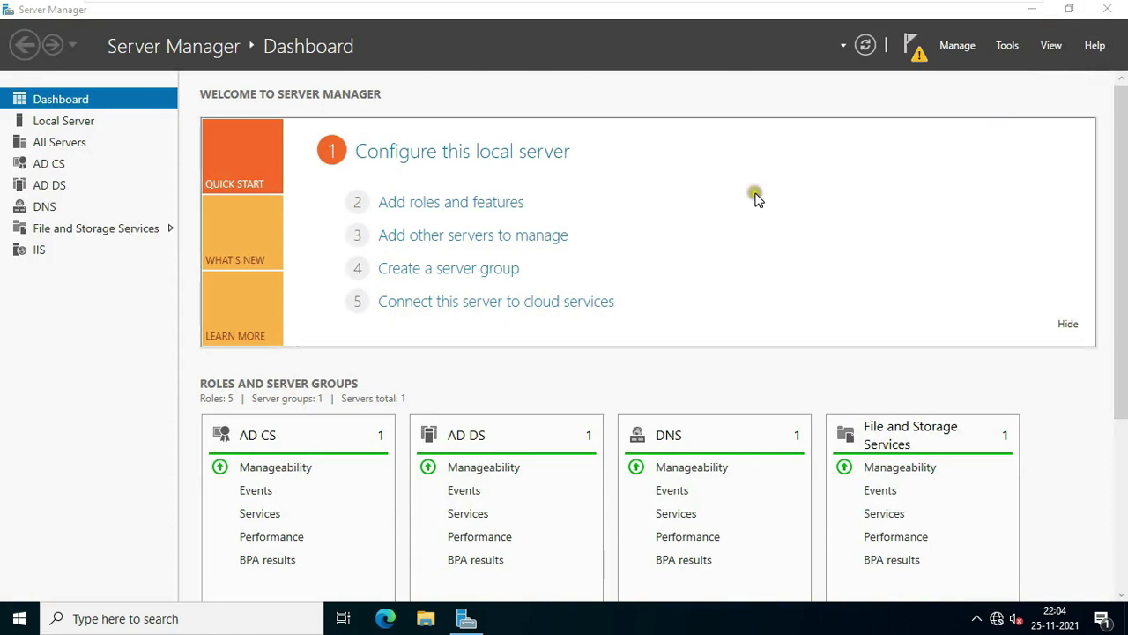
Step: Select the AD RMS role and its required features for the local server
click(477, 203)
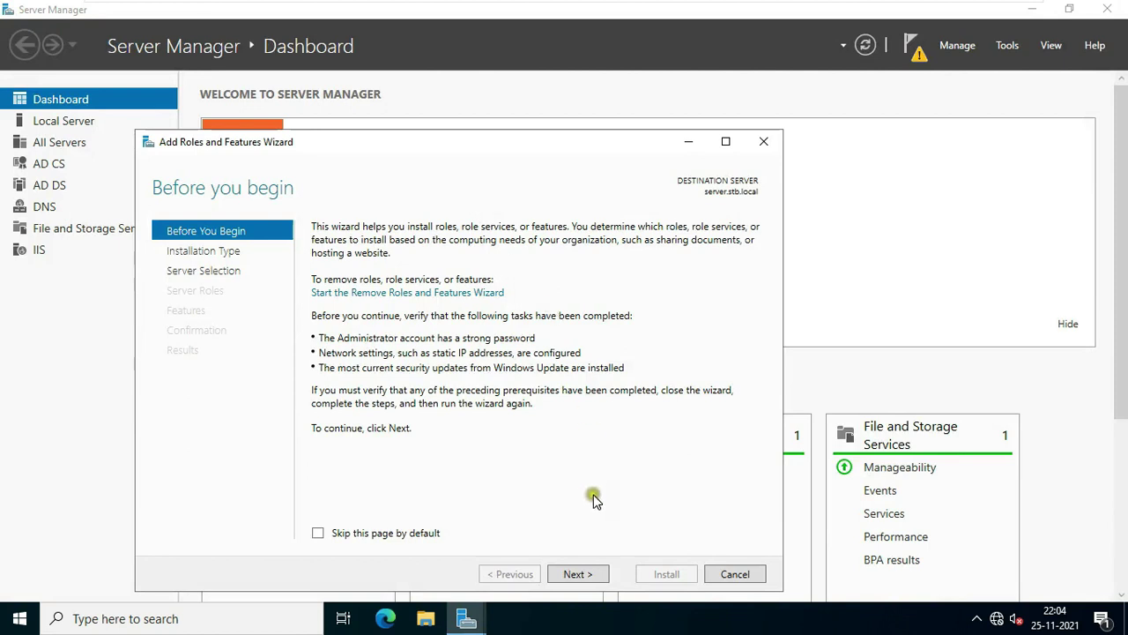
click(577, 574)
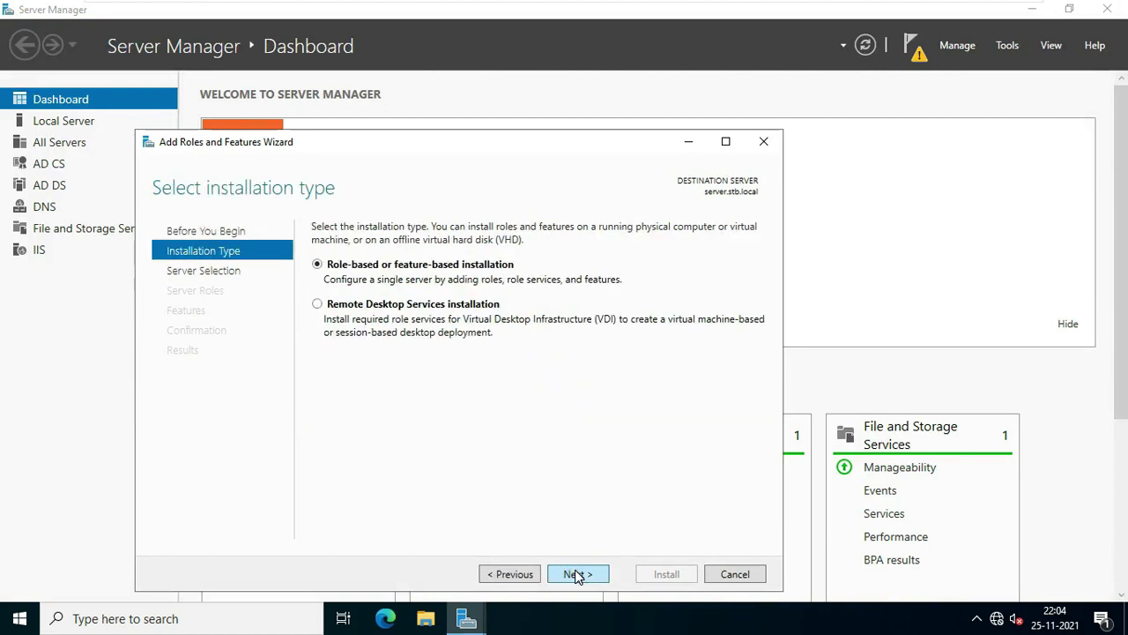
click(575, 574)
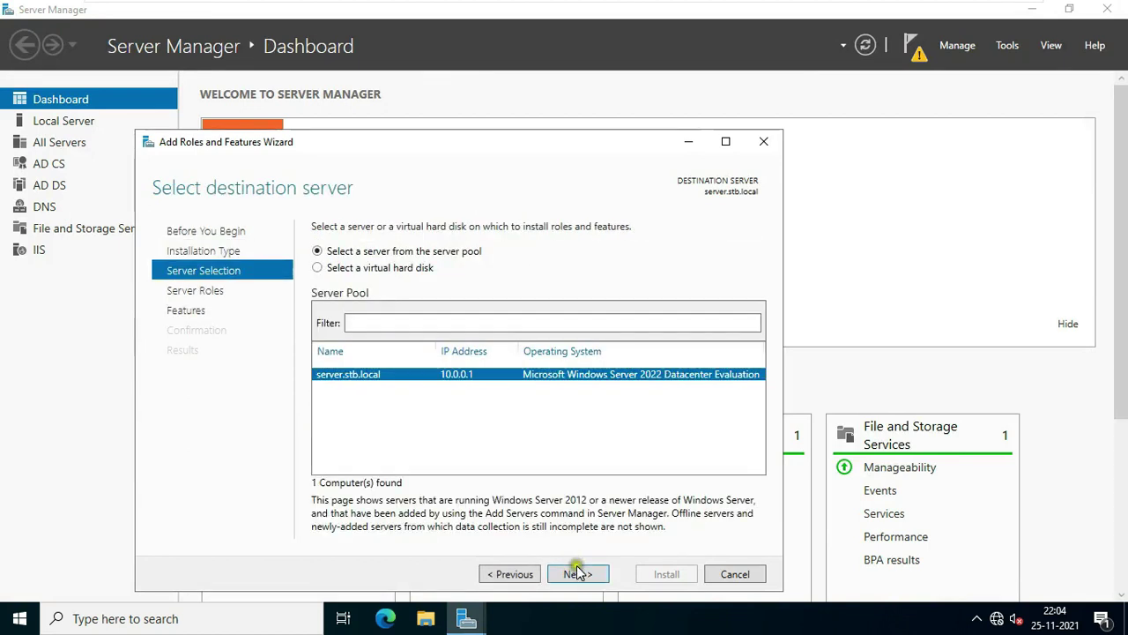
click(577, 578)
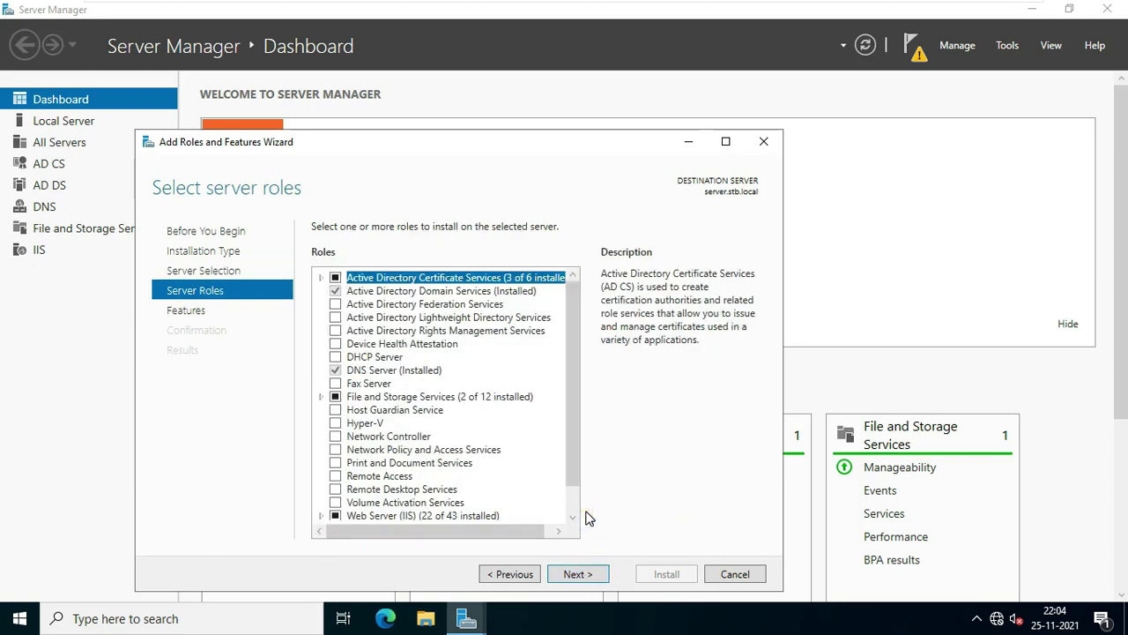
click(490, 332)
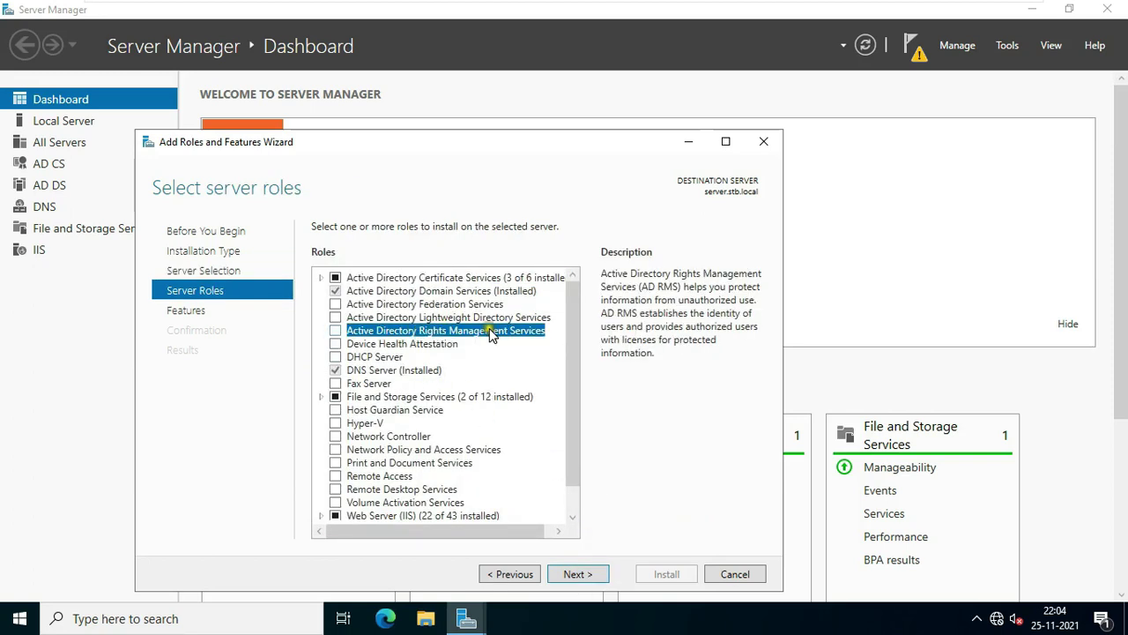
click(335, 331)
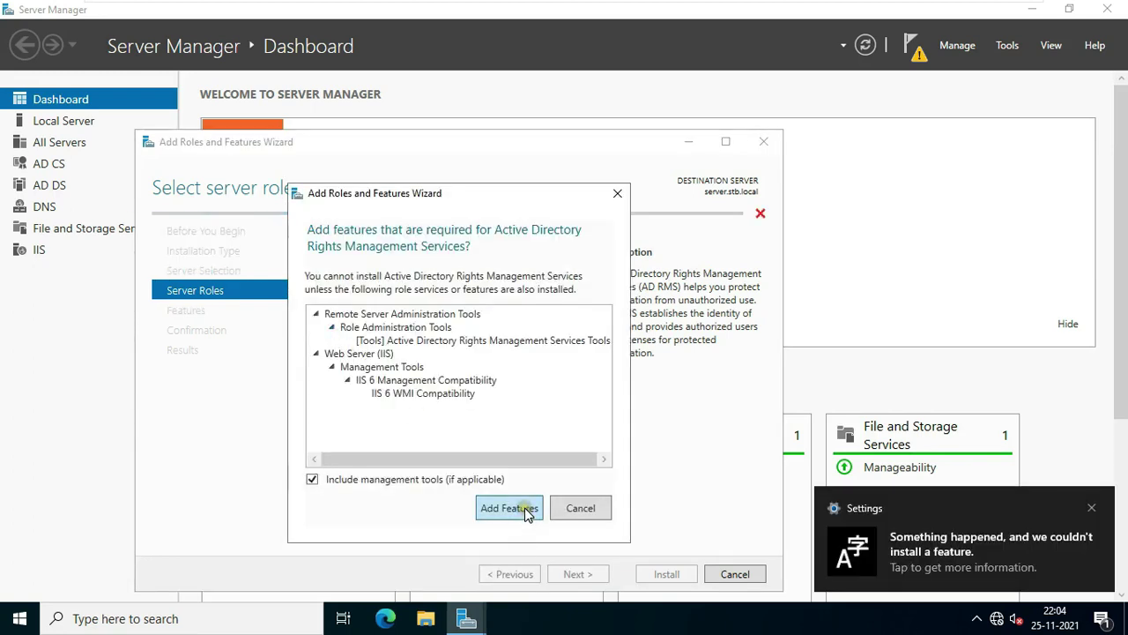
click(523, 509)
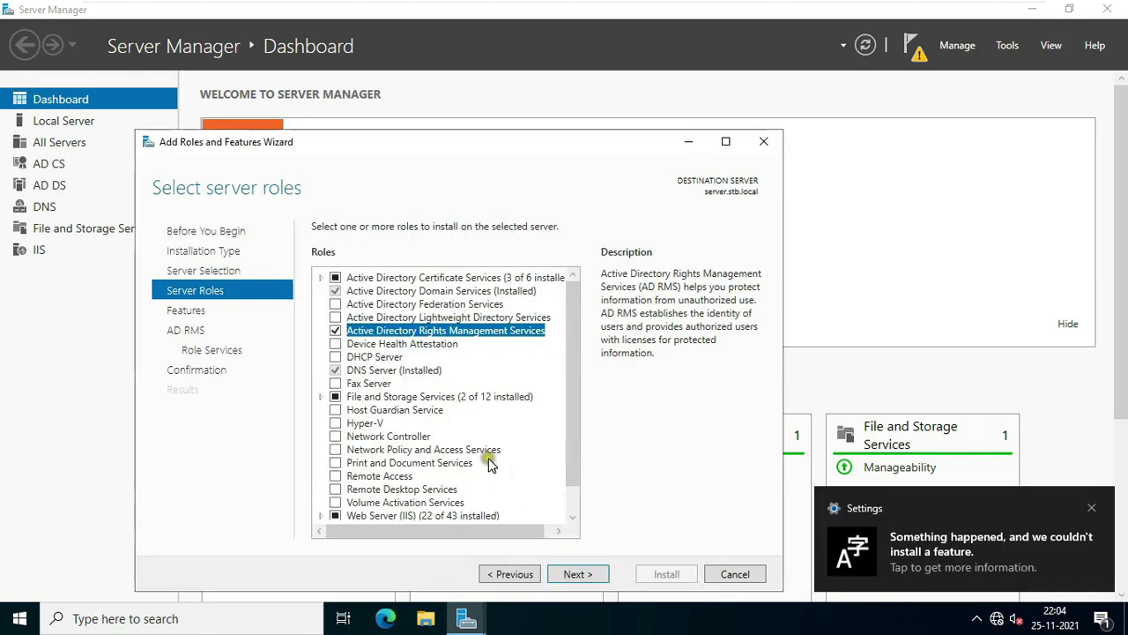
click(578, 574)
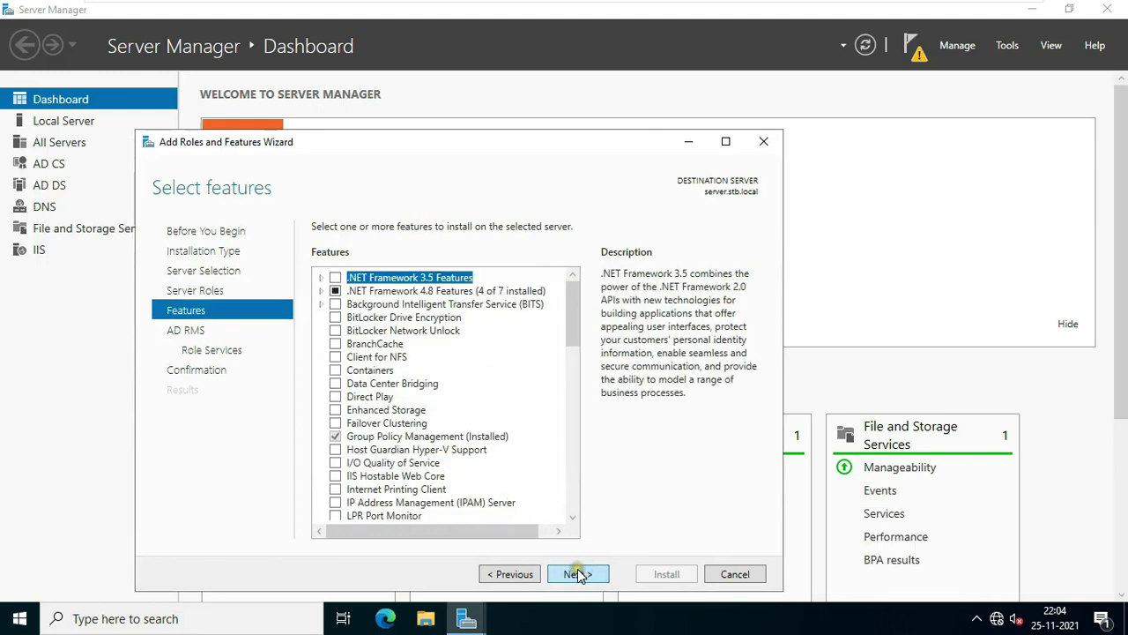
Step: Keep the AD RMS server role service, allow automatic restarts, and start installation
click(577, 574)
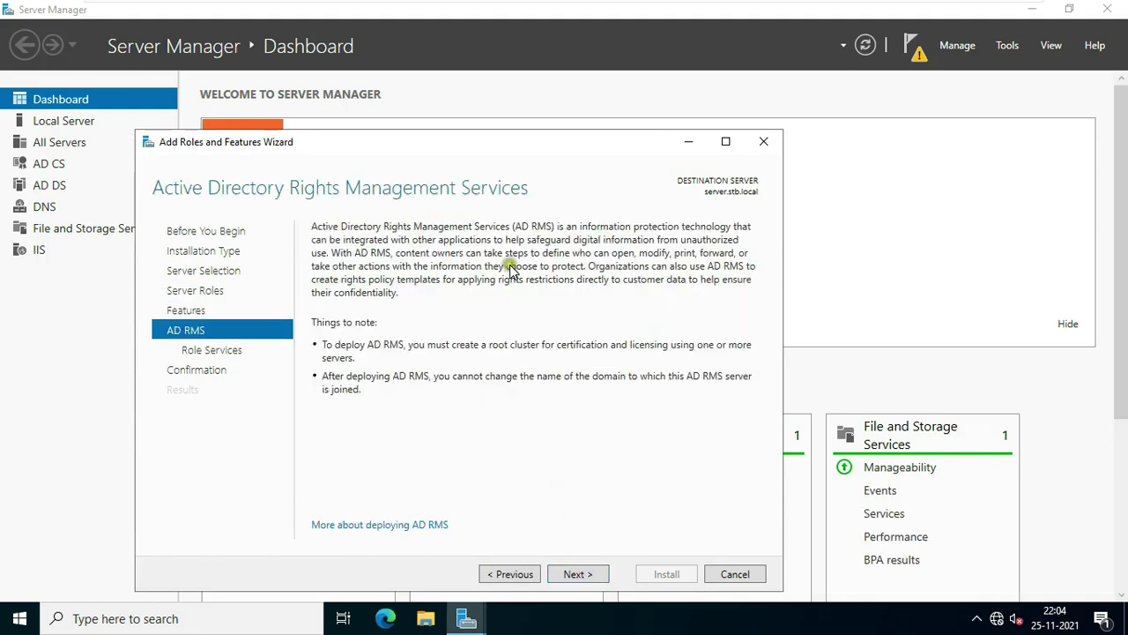
drag(490, 143, 520, 66)
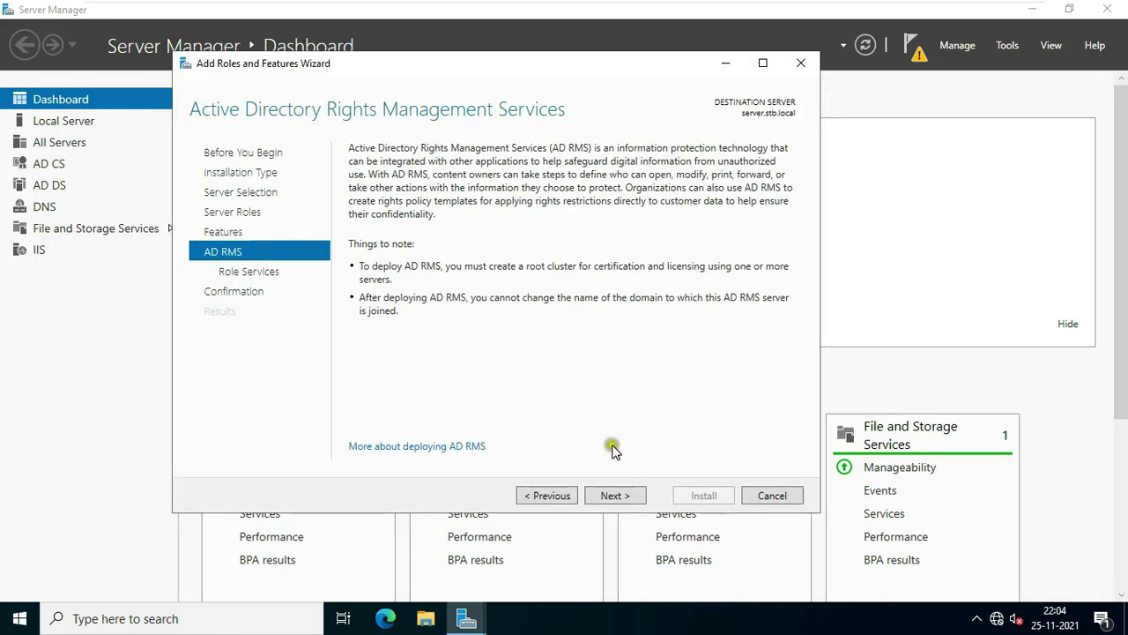
click(613, 496)
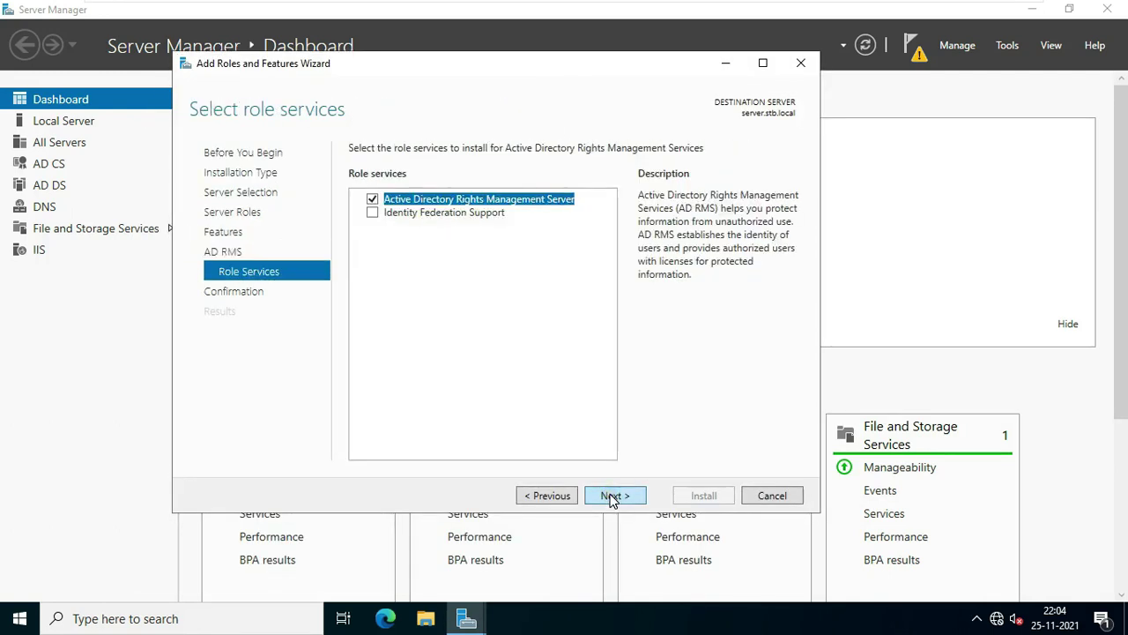
click(613, 496)
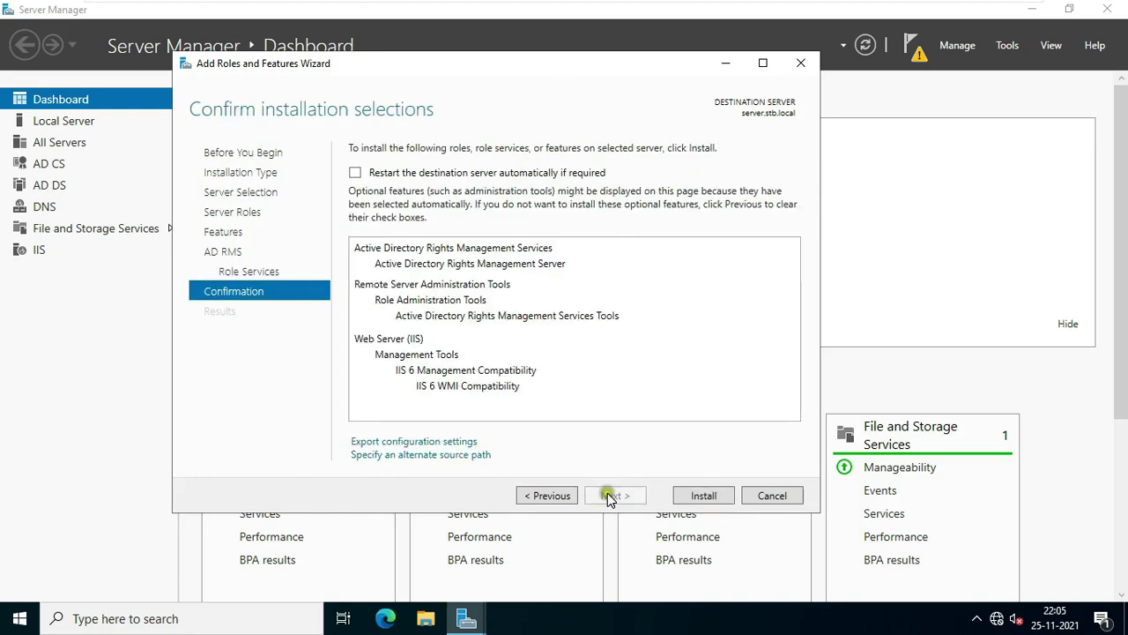
click(355, 172)
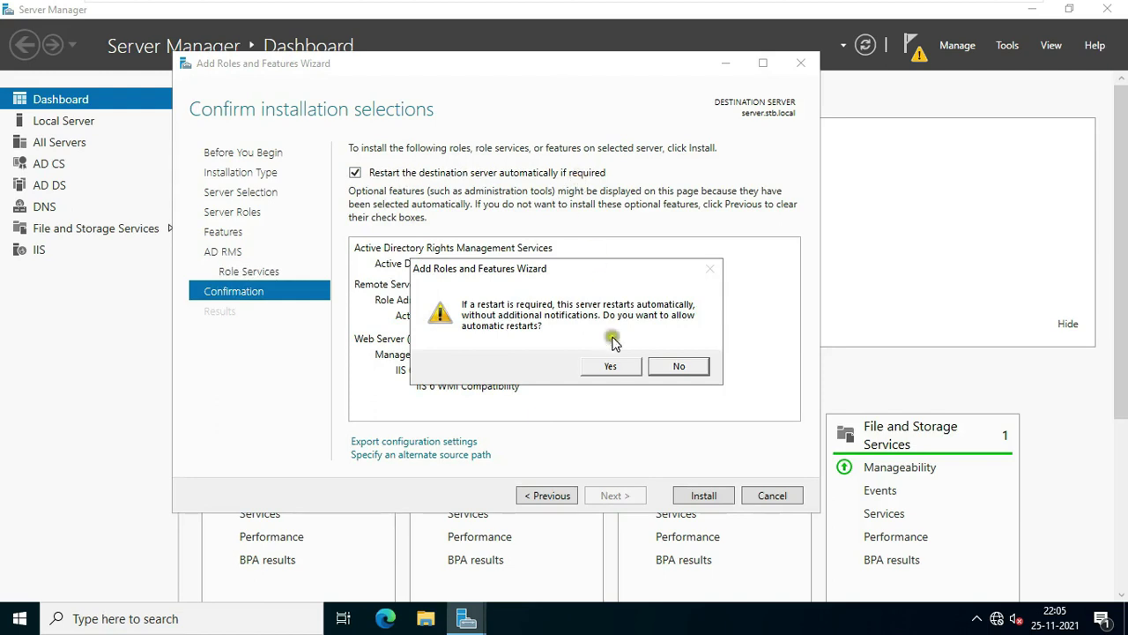
click(614, 365)
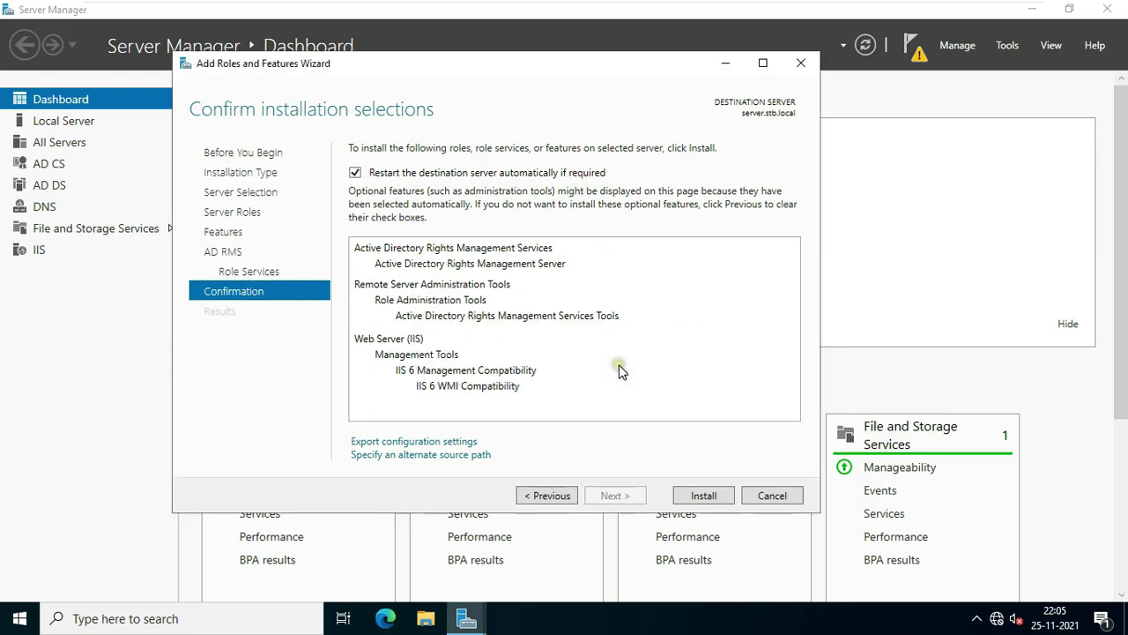
click(696, 496)
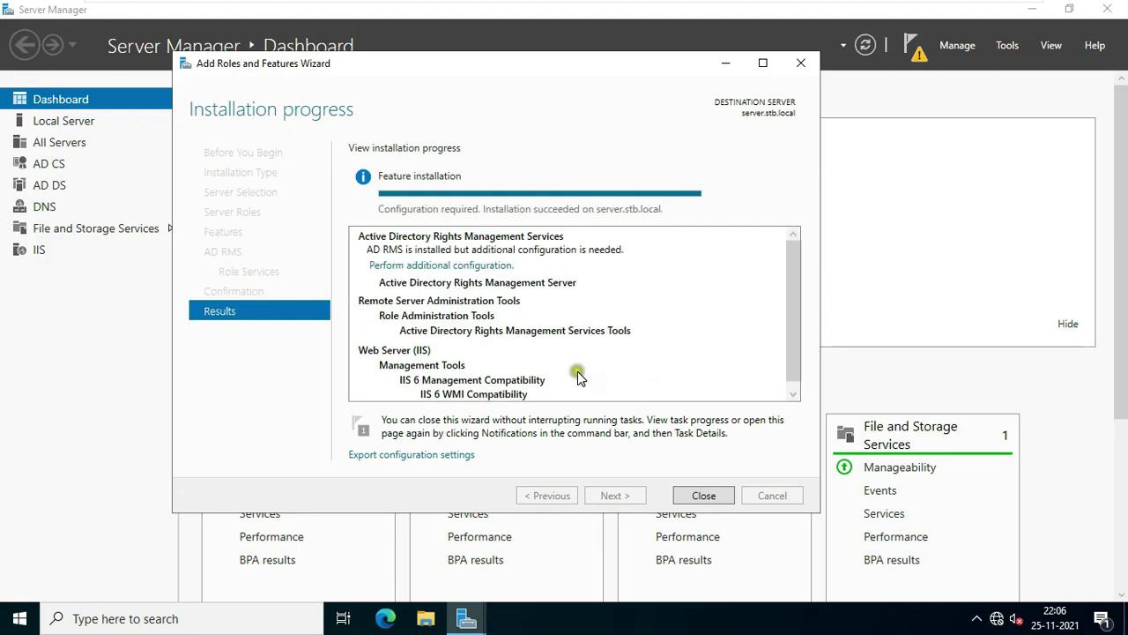
Step: Configure AD RMS as a new root cluster using the Windows Internal Database
click(457, 265)
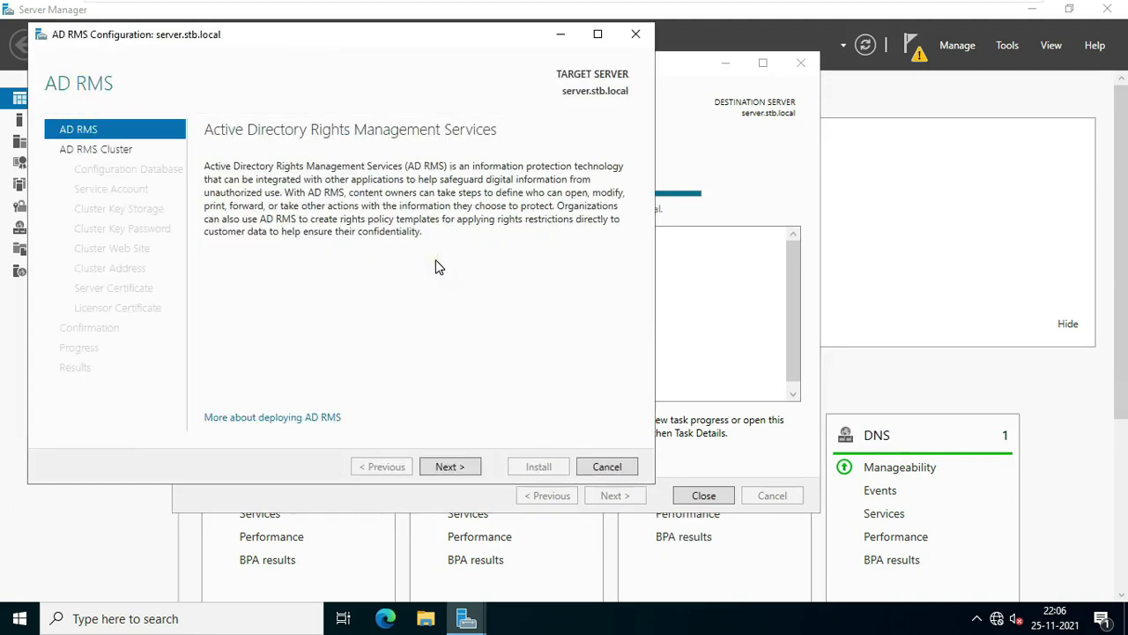
click(450, 467)
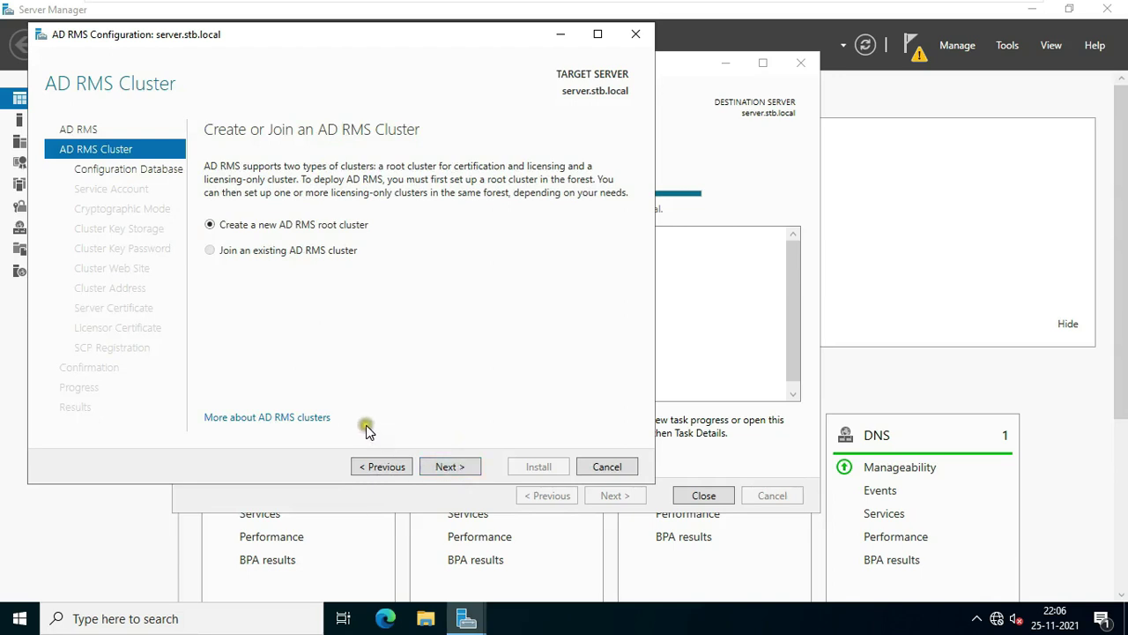
click(447, 467)
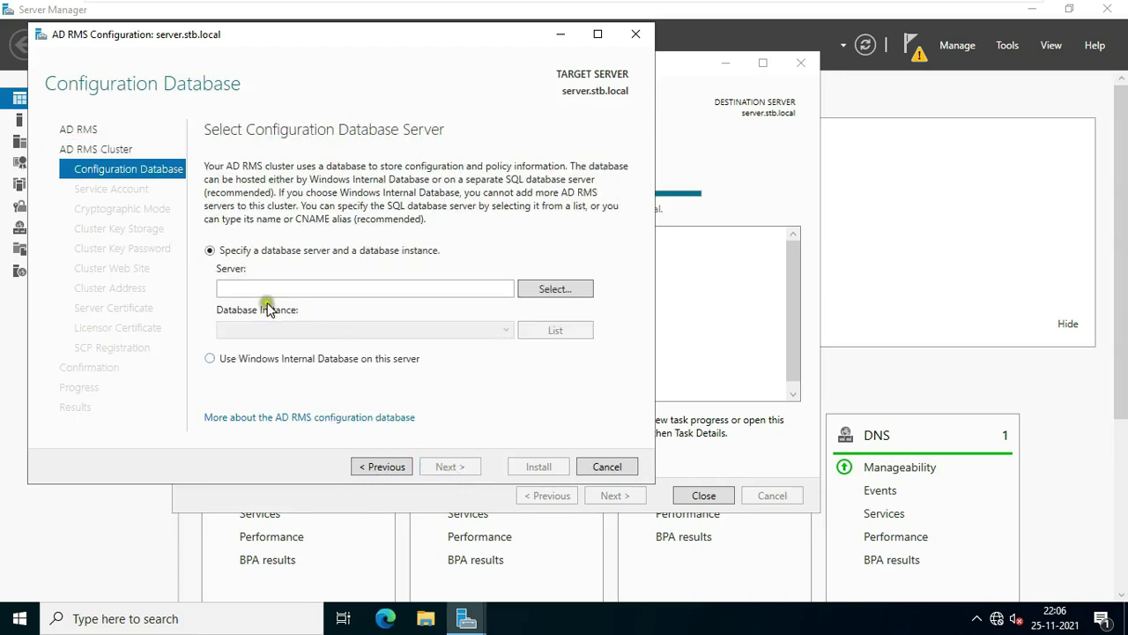
click(210, 359)
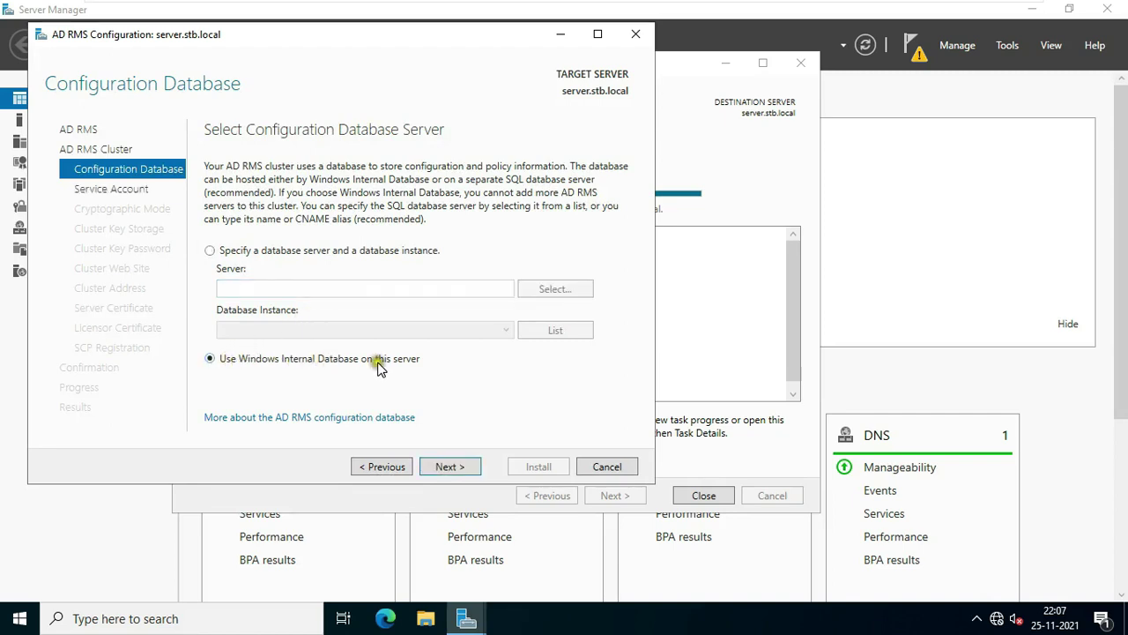
click(452, 469)
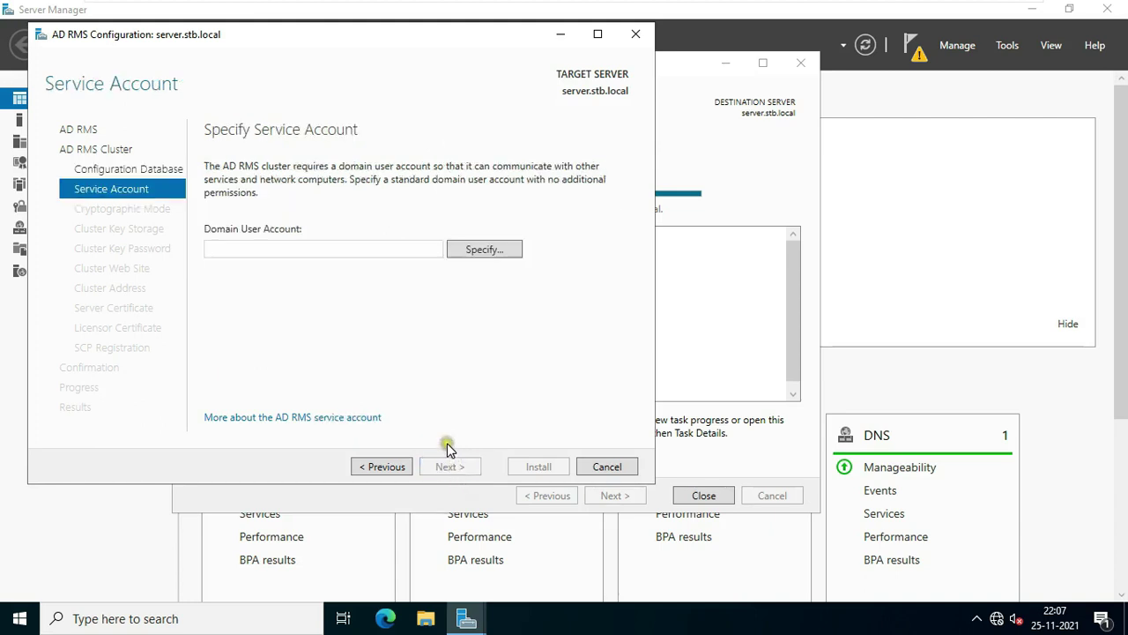
Step: Enter the domain user itadmin and its password as the AD RMS service account
click(473, 250)
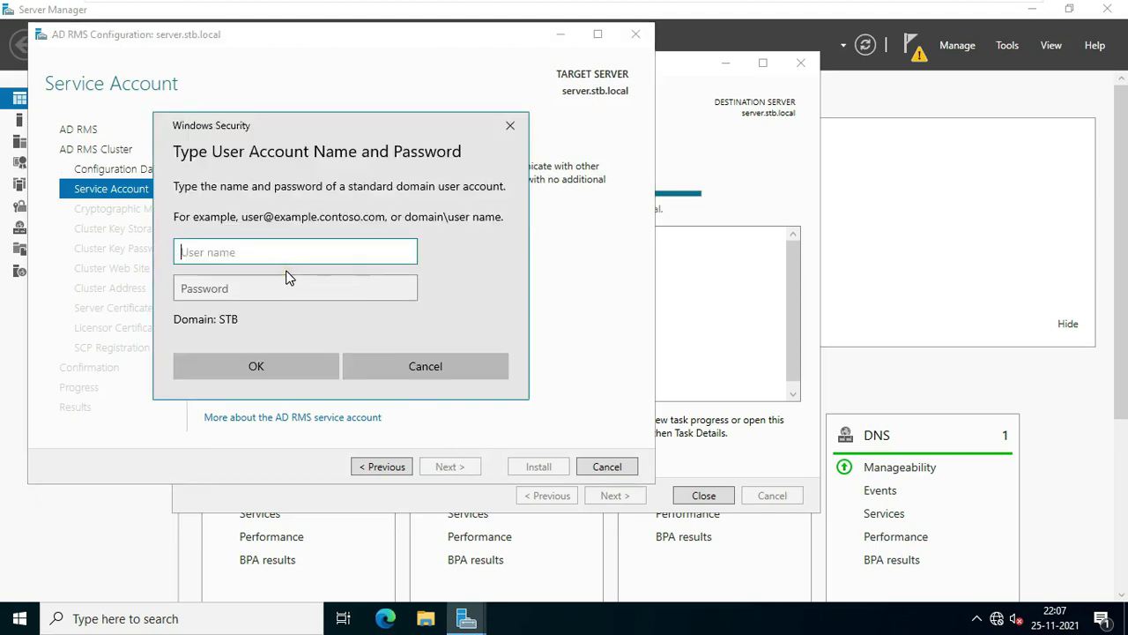
text(itadmin)
key(Tab)
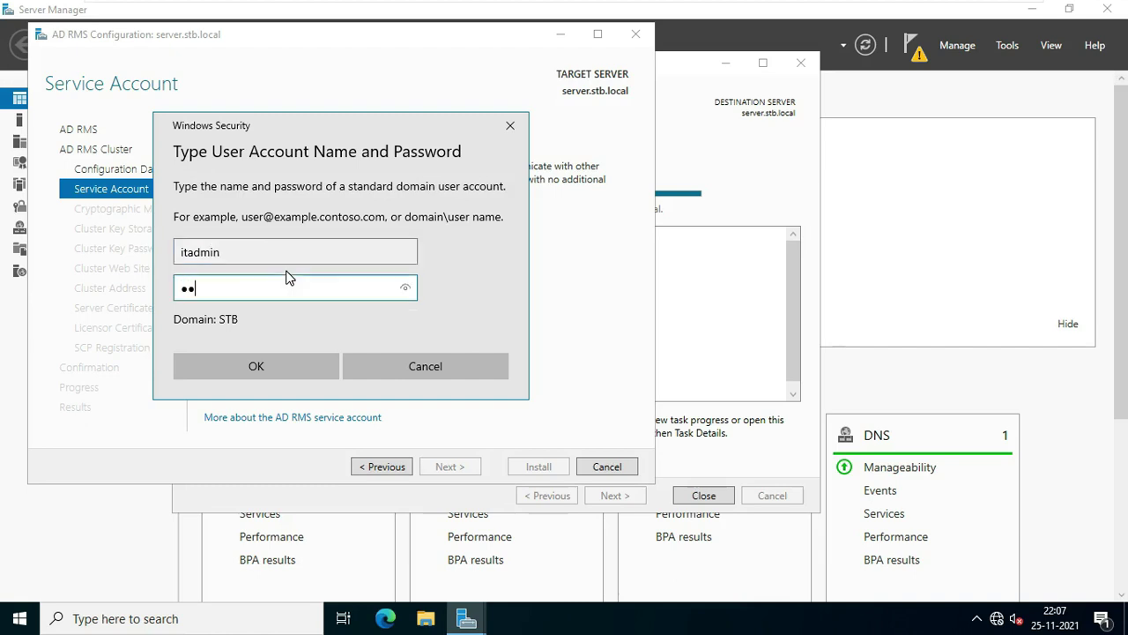
click(258, 366)
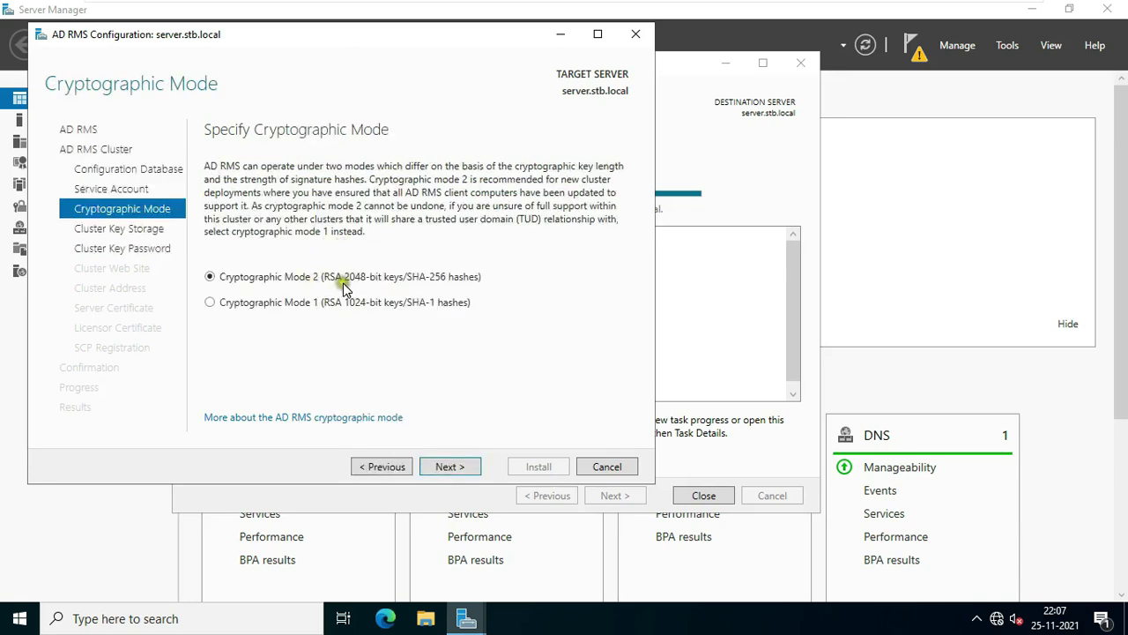
Step: Keep Cryptographic Mode 2 and central key storage, and enter and confirm the cluster key password
click(465, 471)
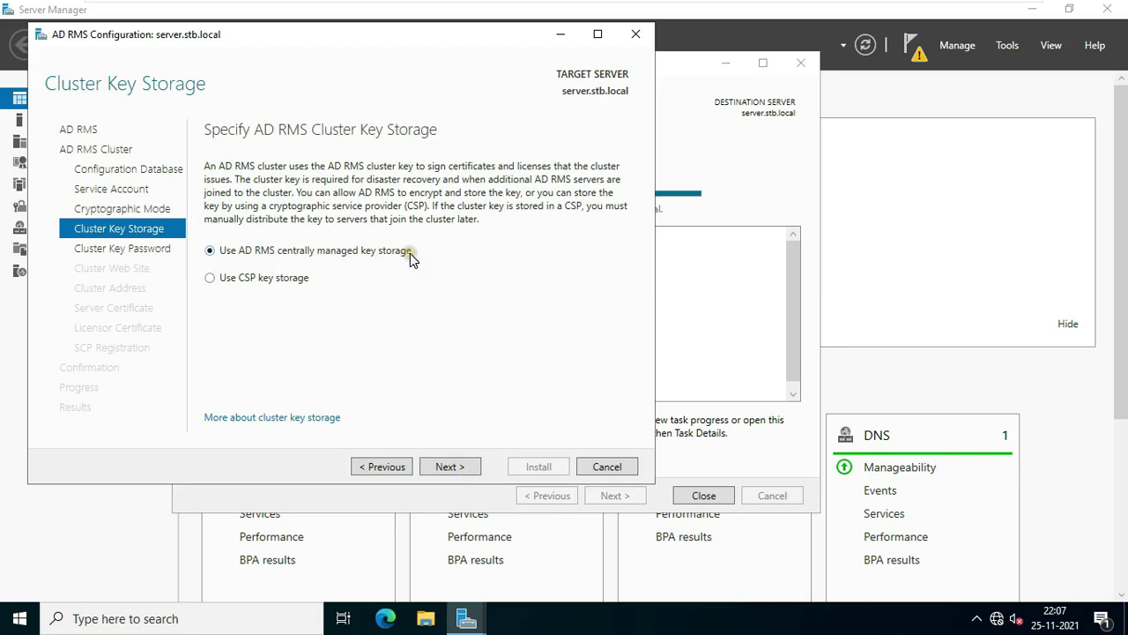
click(448, 463)
click(293, 254)
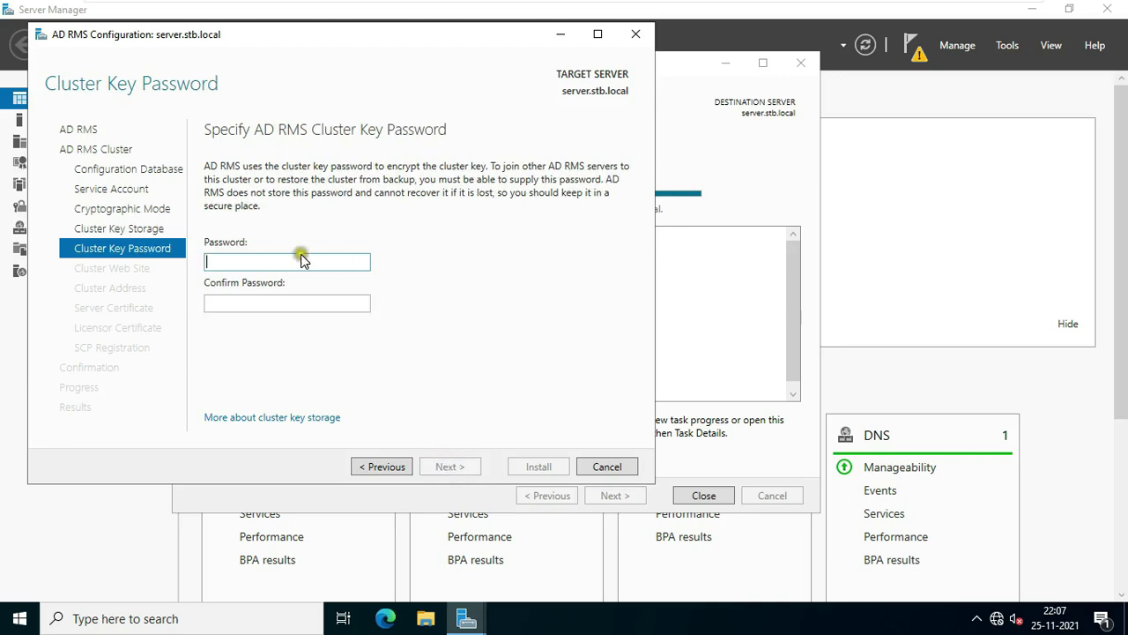
key(Tab)
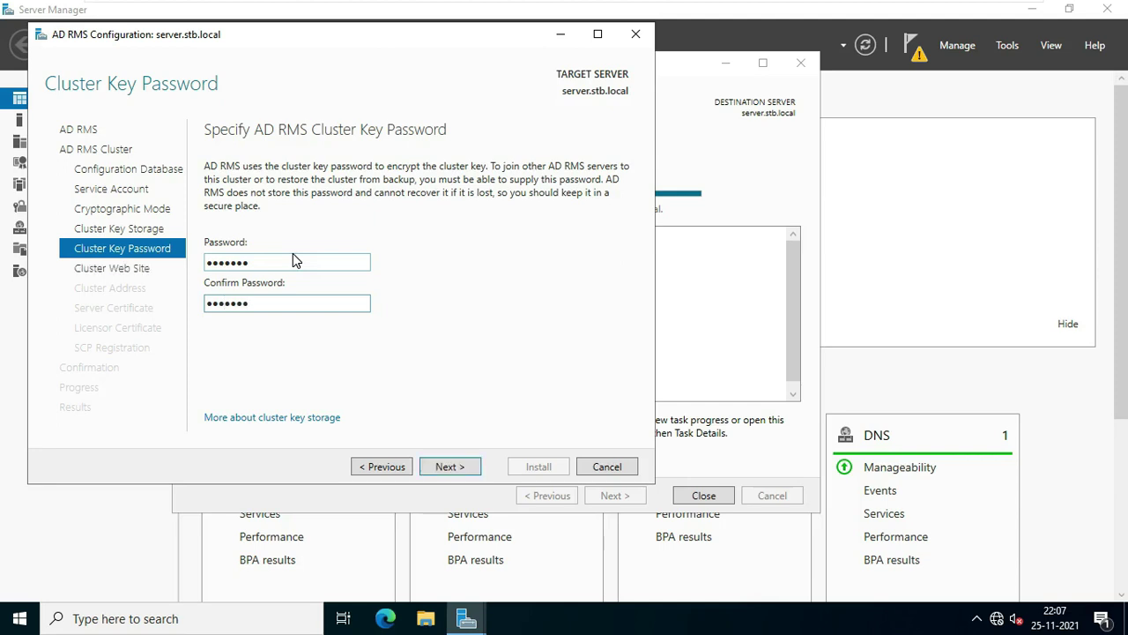
Step: Host the AD RMS cluster on the Default Web Site
click(450, 464)
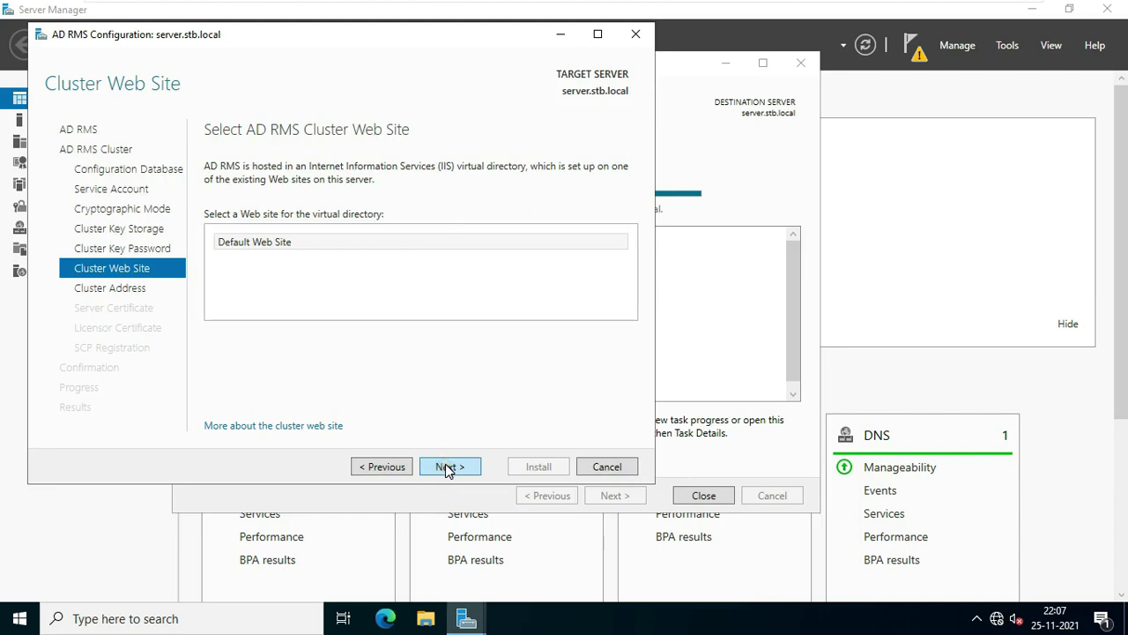
click(261, 246)
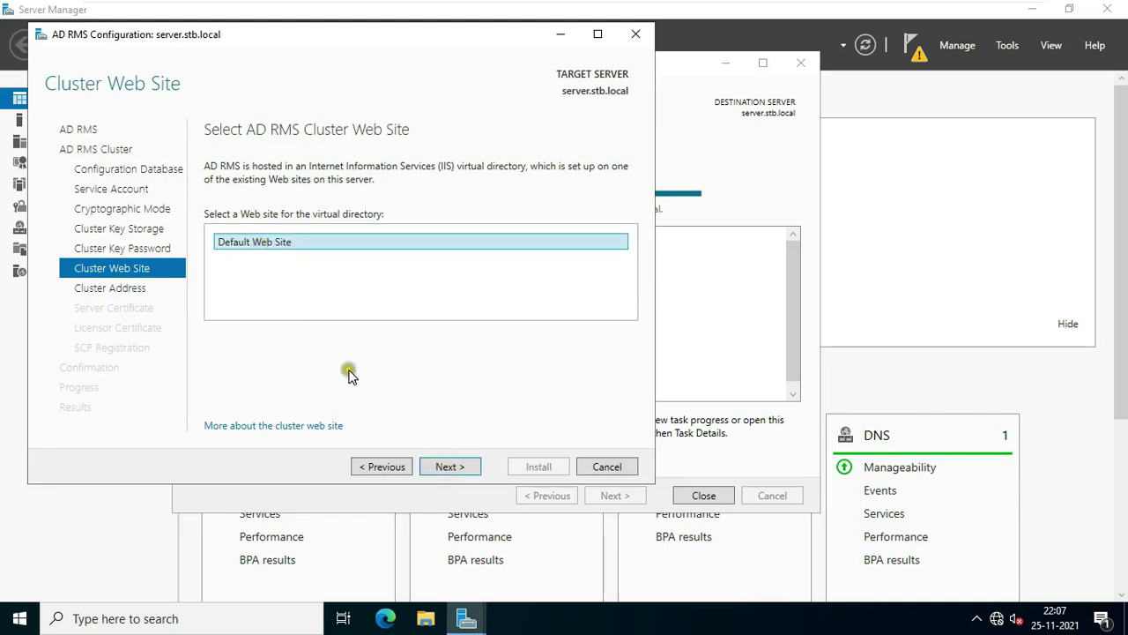
click(446, 464)
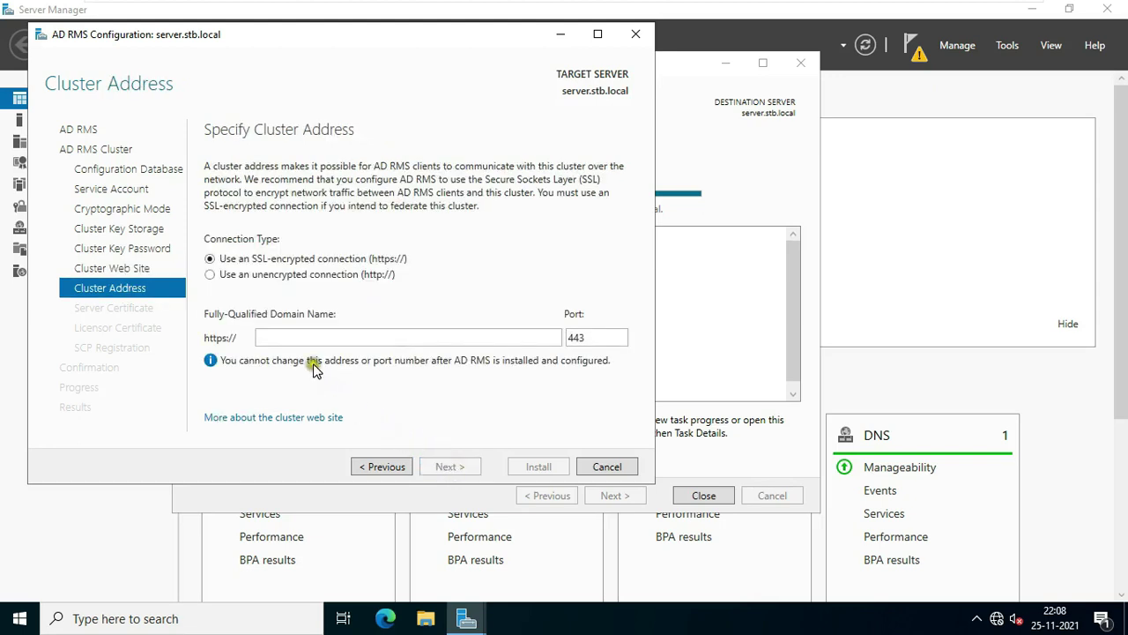
Step: Set the cluster address to server.stb.local over HTTPS port 443
click(298, 335)
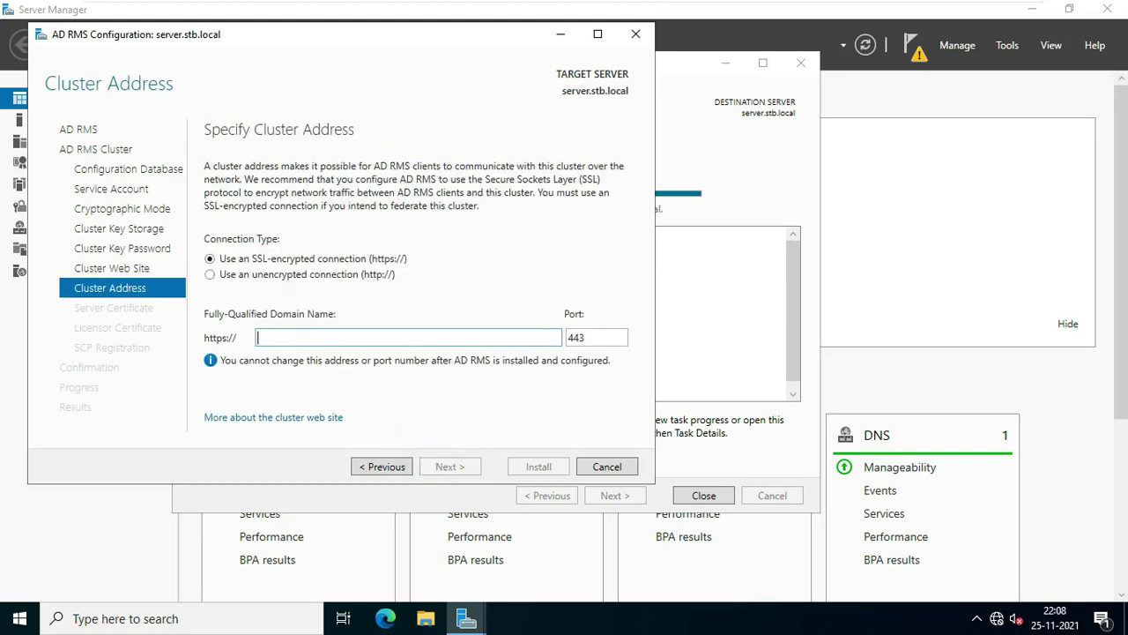
click(290, 335)
text(server.stb.local)
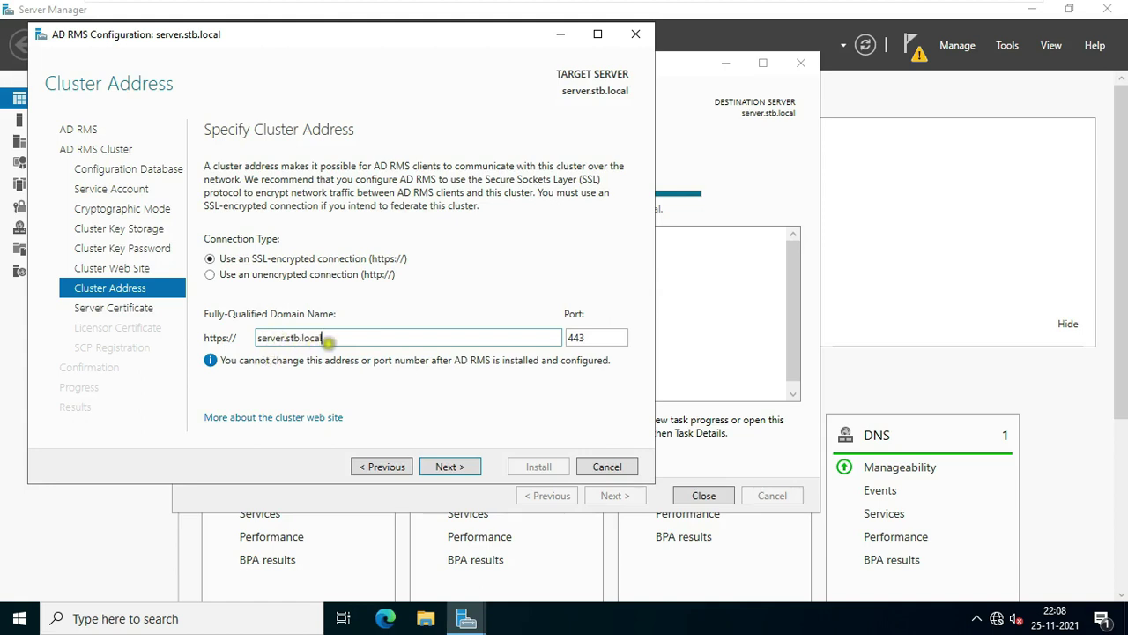
click(440, 470)
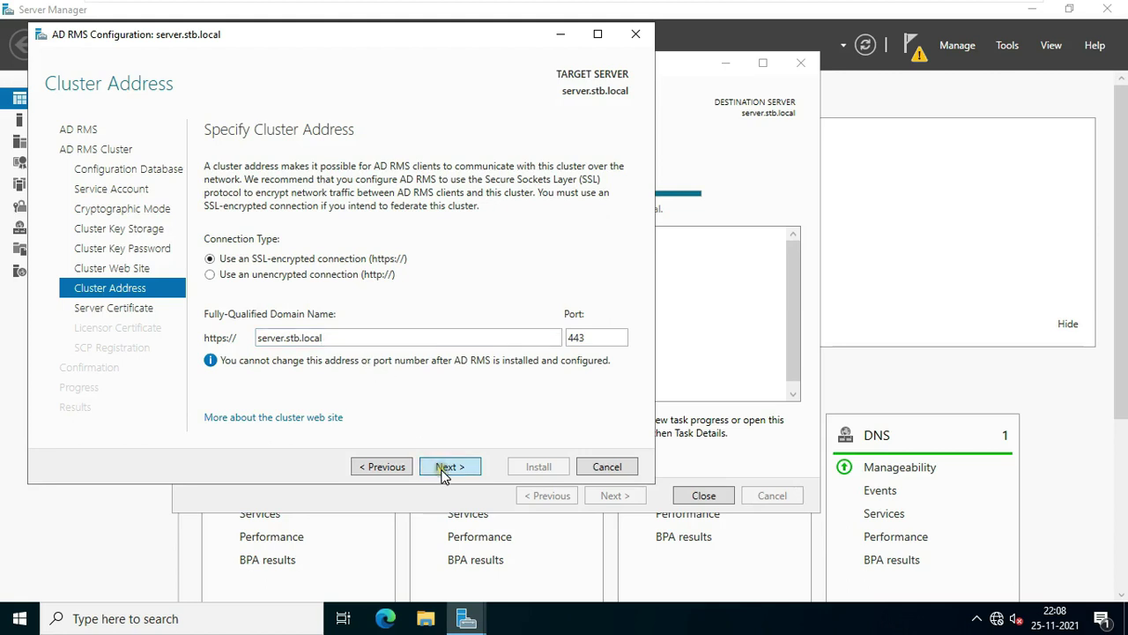
Step: Use the RMS certificate for SSL, keep licensor name server, and register the SCP now
click(344, 309)
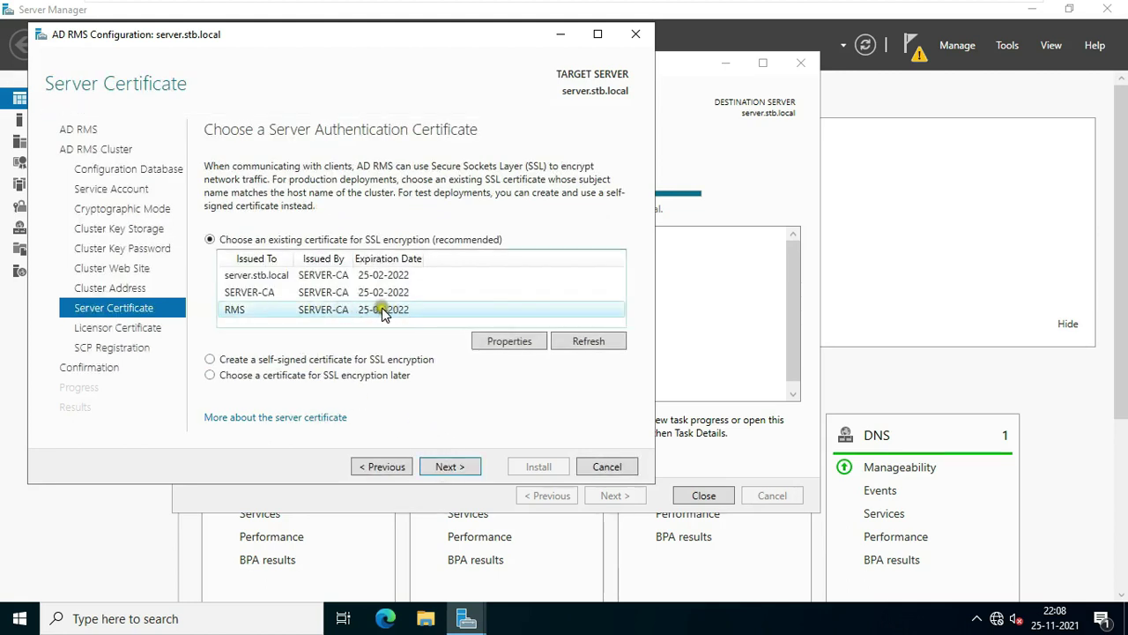
click(462, 467)
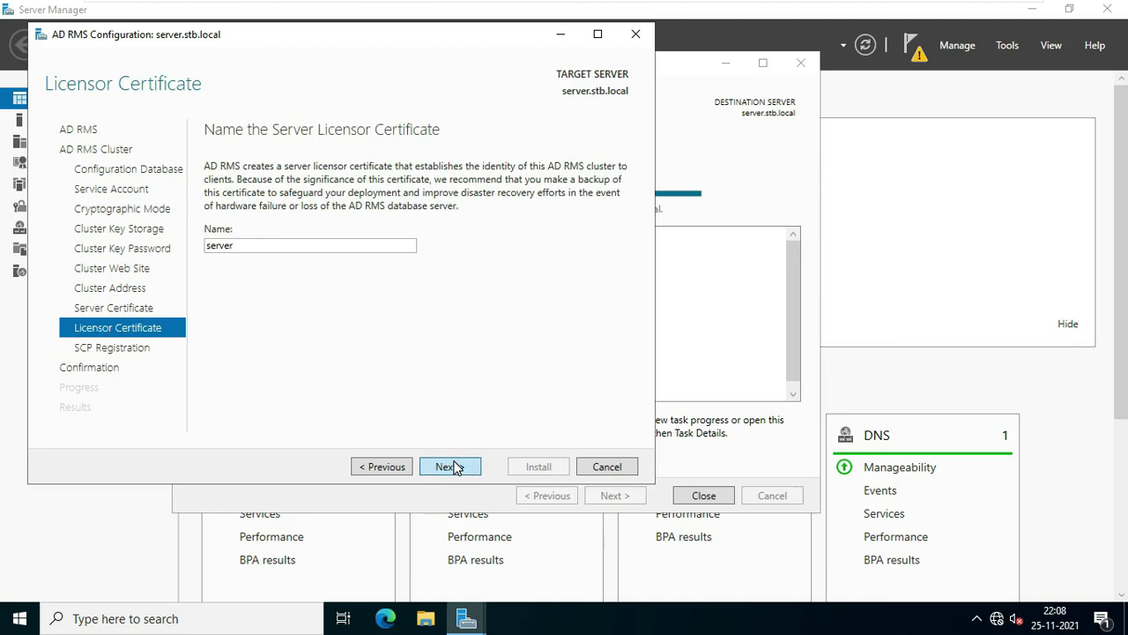
click(454, 467)
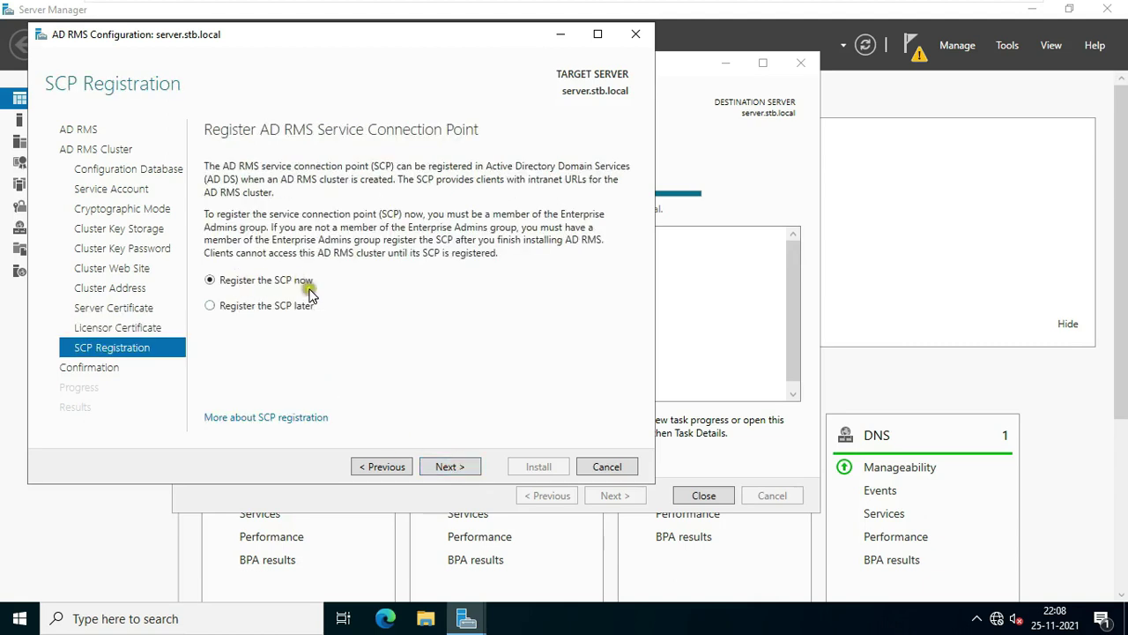
click(451, 468)
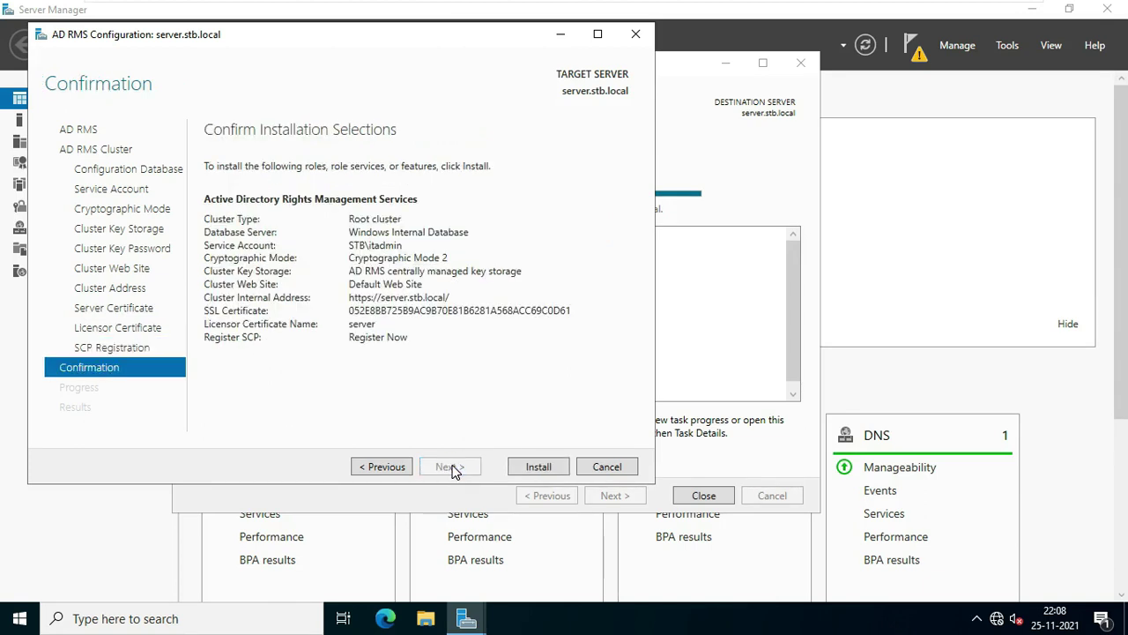
Step: Install the AD RMS root cluster, then close the configuration and roles wizards
click(526, 468)
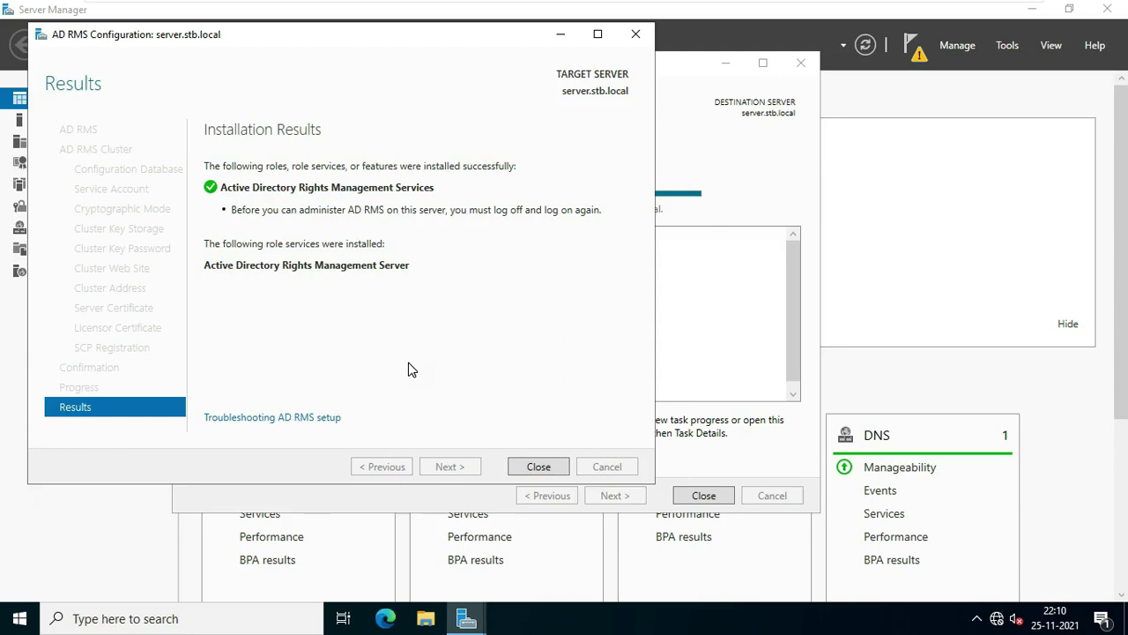
click(555, 468)
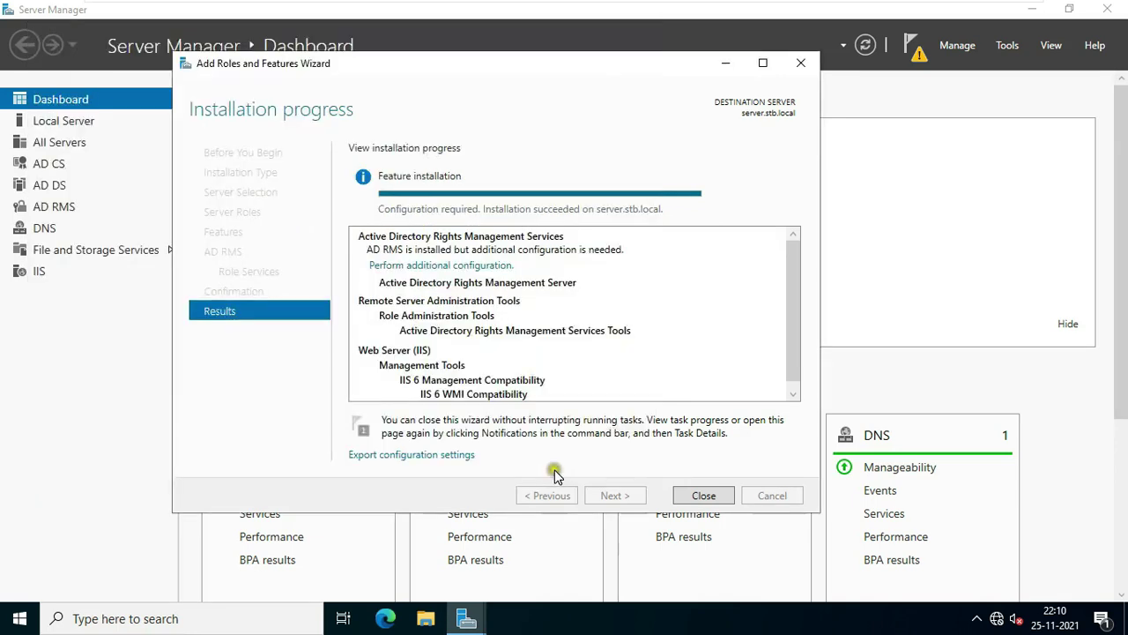
click(705, 496)
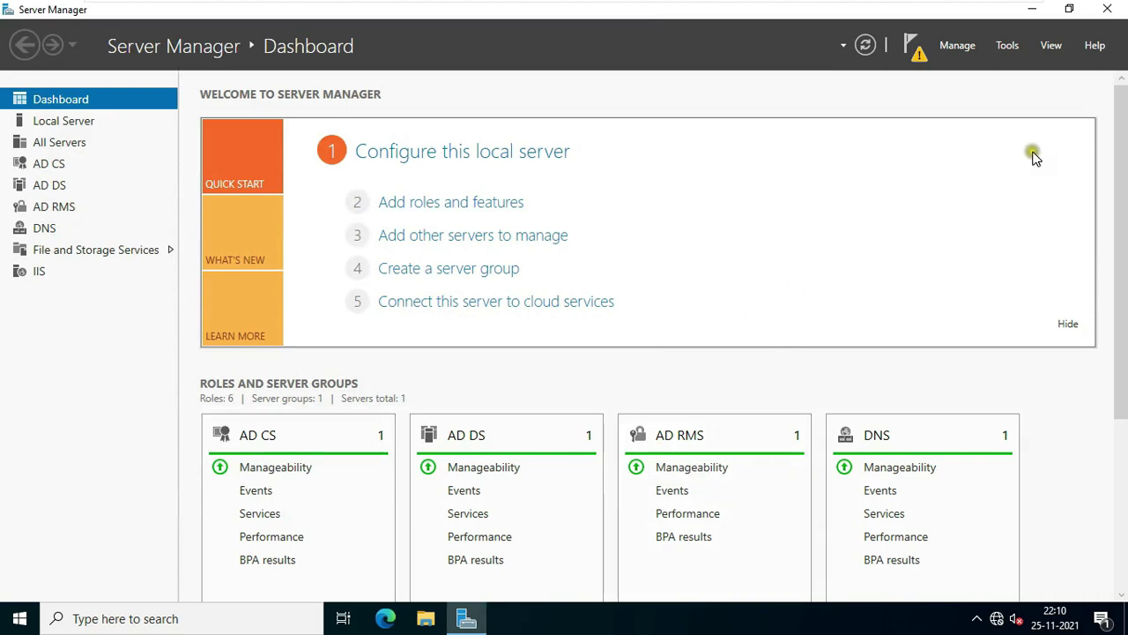
click(1008, 48)
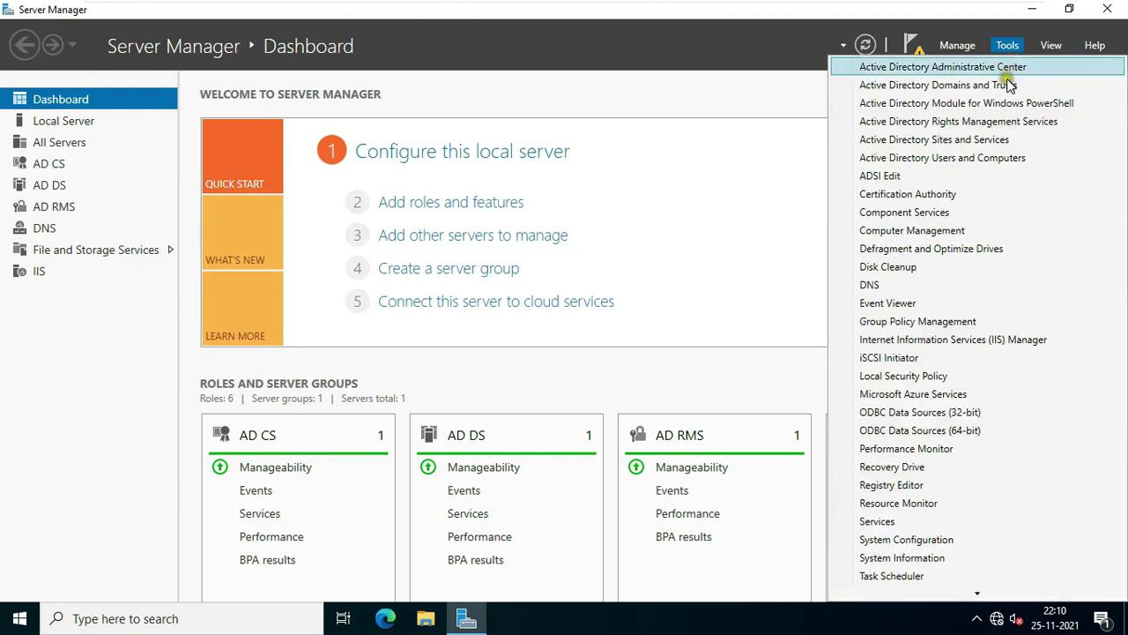
click(1026, 122)
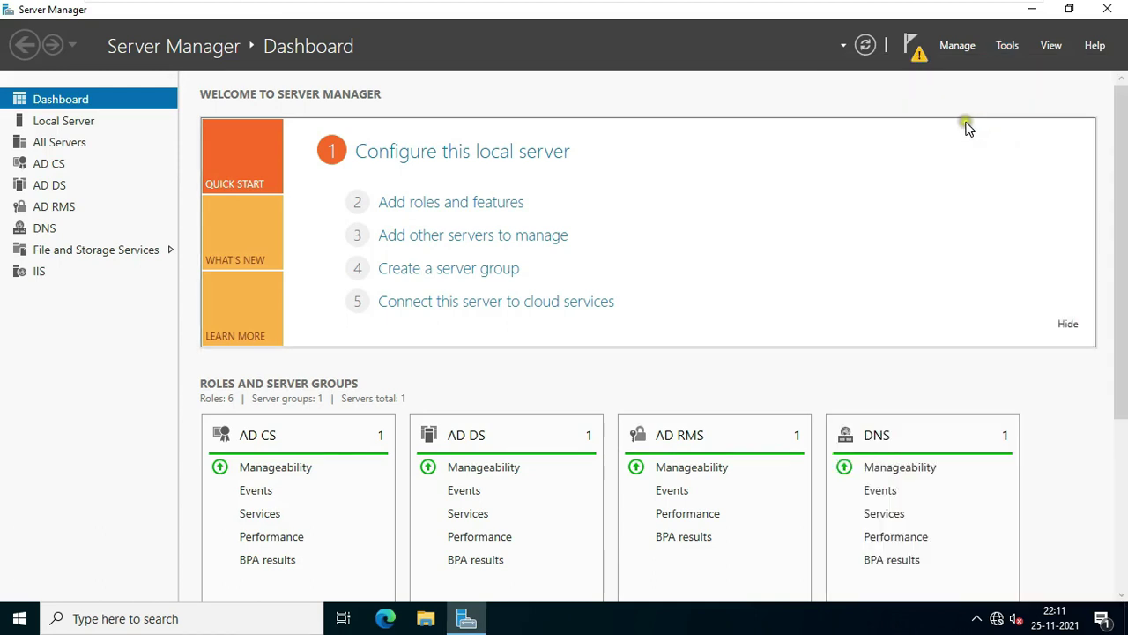
click(939, 129)
click(886, 176)
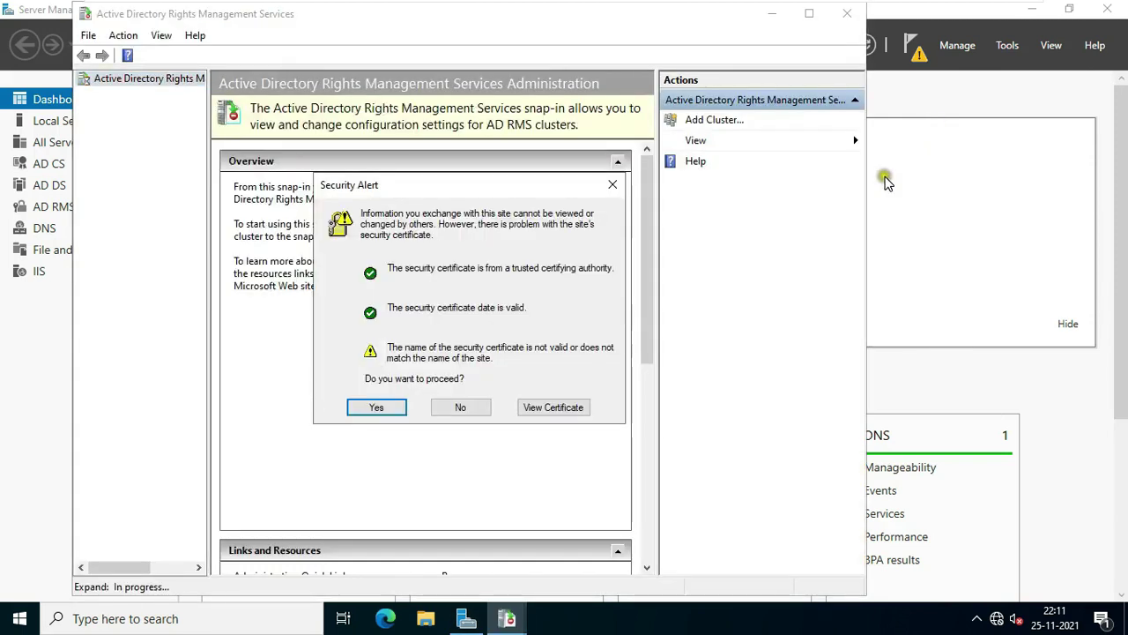
click(409, 407)
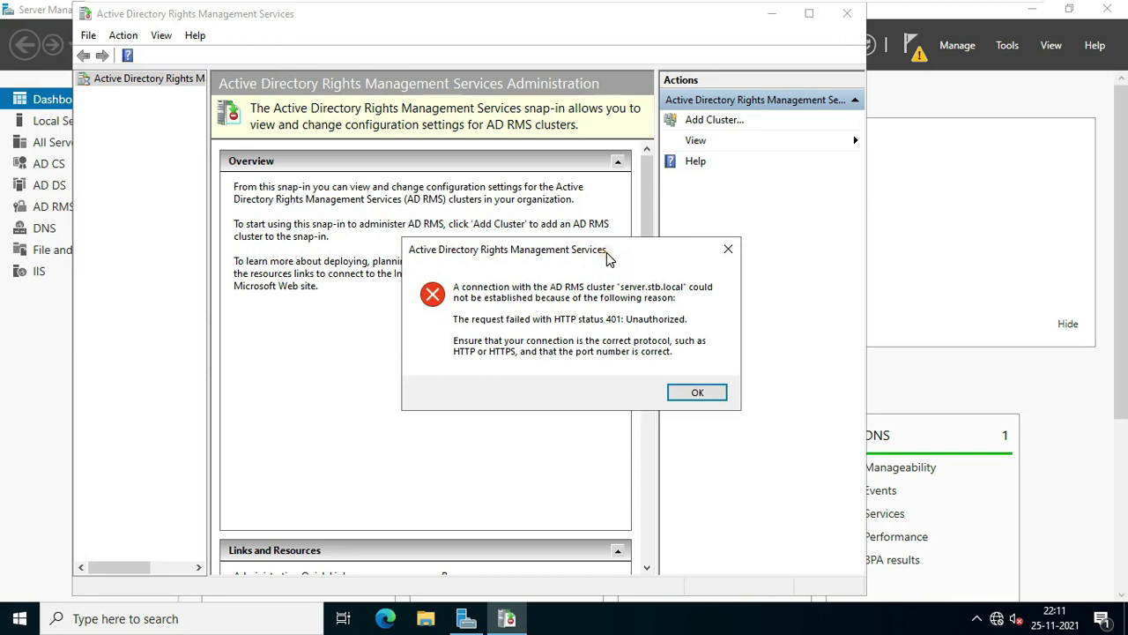
click(697, 393)
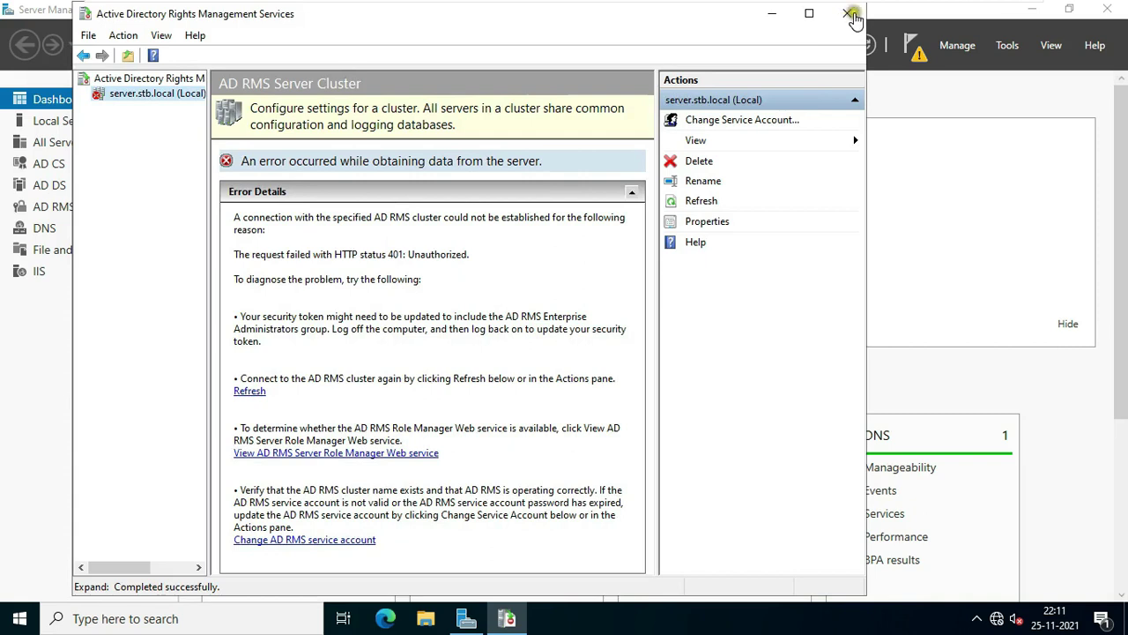
click(853, 14)
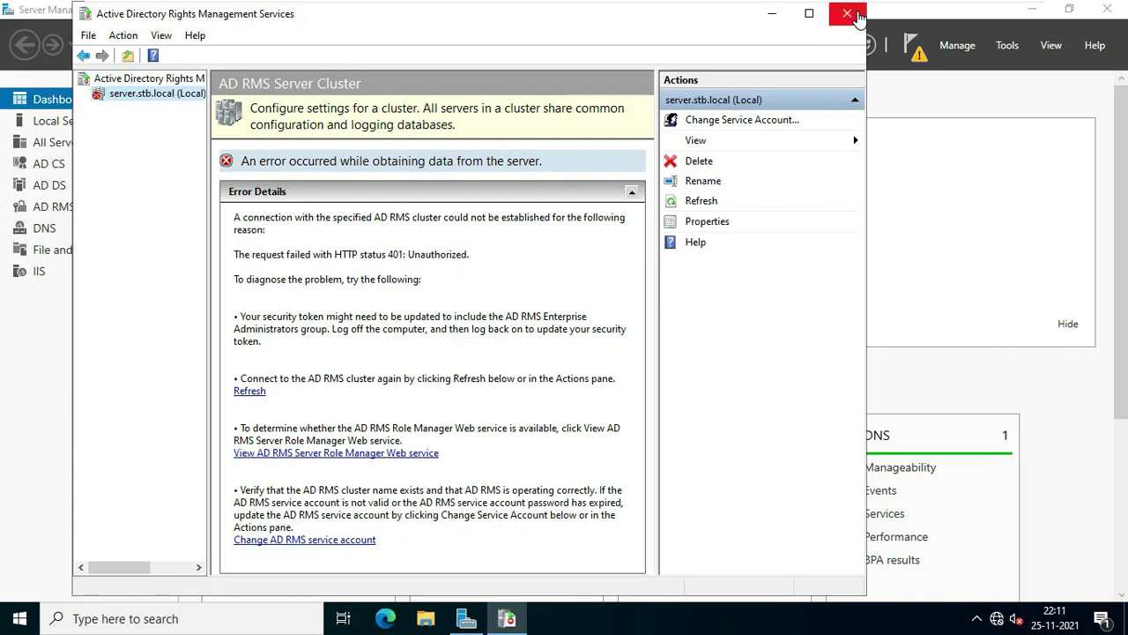
Step: Restart the server from the Start button's quick menu and confirm the restart
right_click(18, 614)
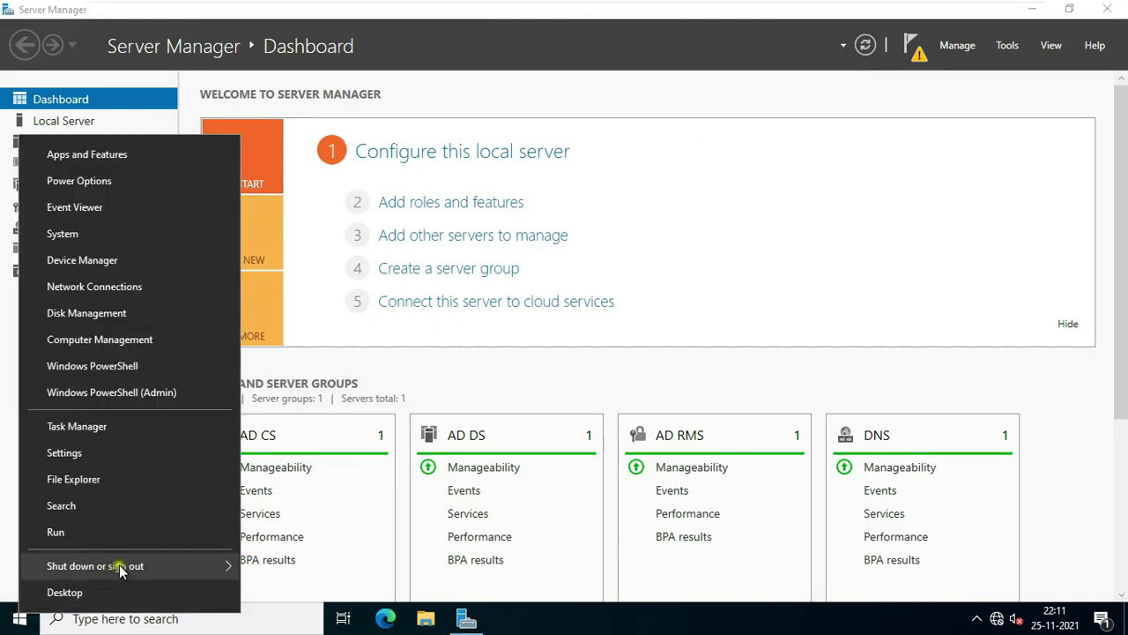
mouse_move(121, 568)
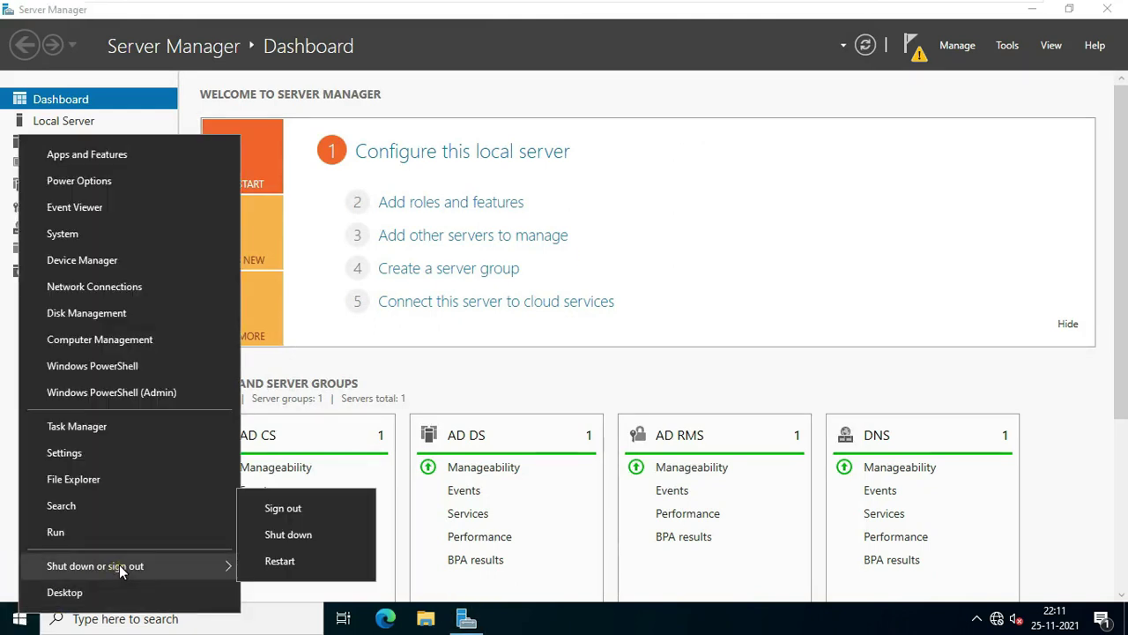
click(291, 559)
click(271, 582)
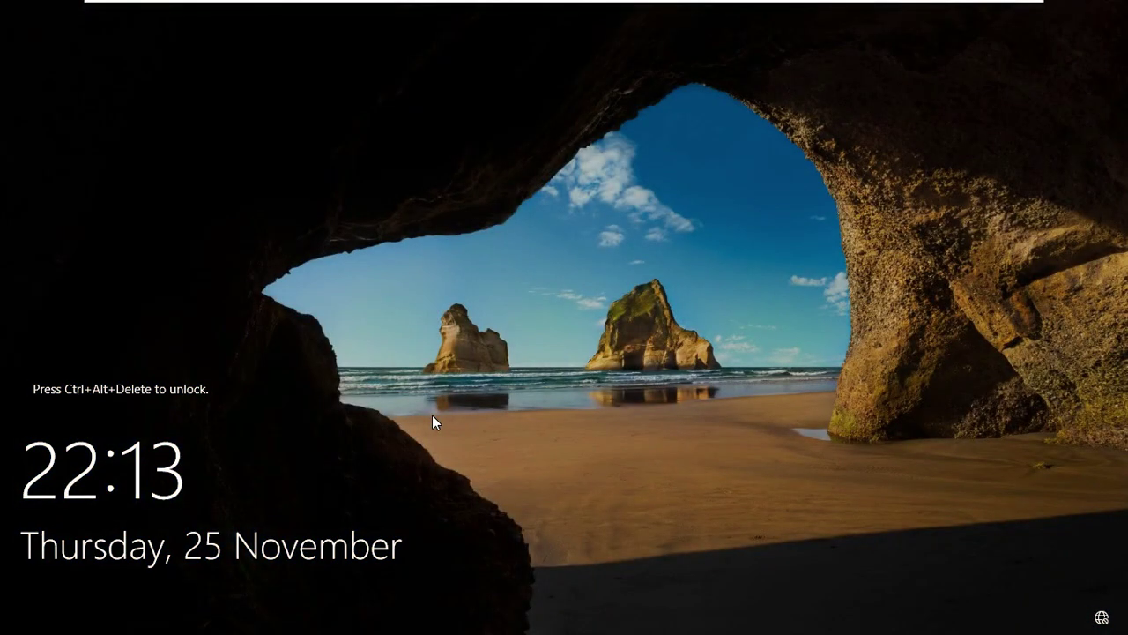
Step: After the reboot, sign back in as domain administrator with the account password
key(ctrl+alt+Delete)
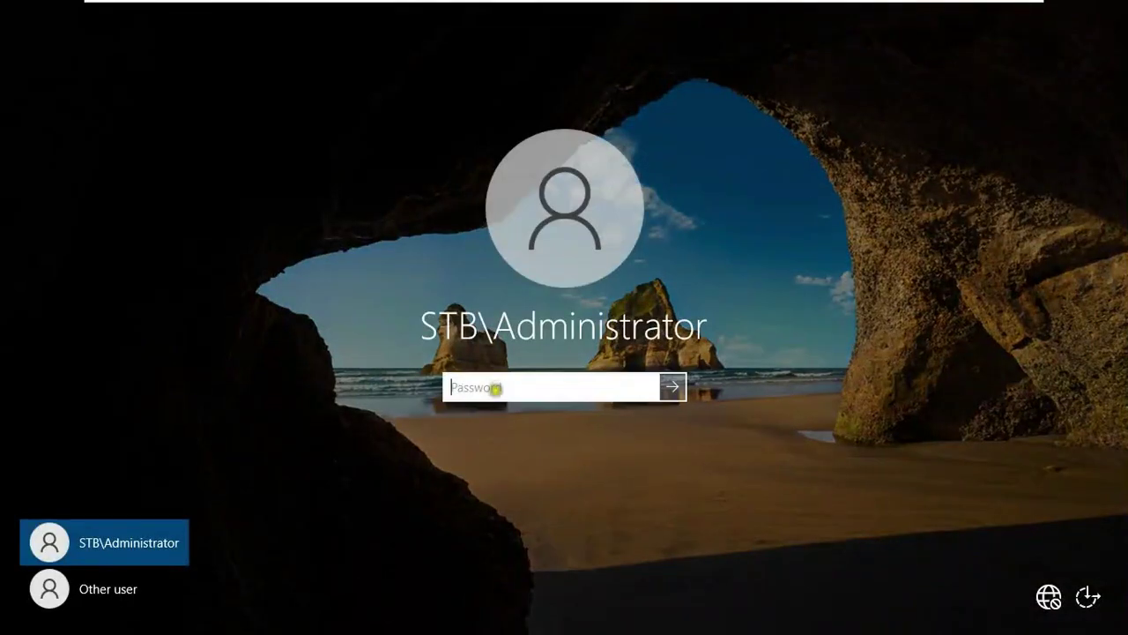
text(••)
key(Return)
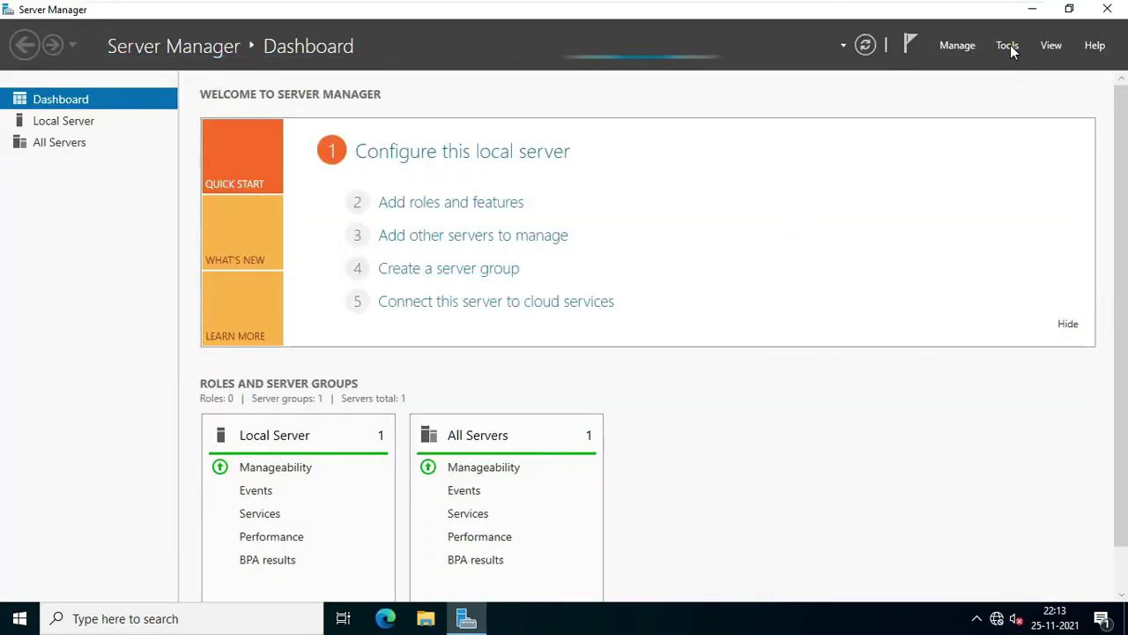
Step: Launch the Active Directory Rights Management Services console from Tools and accept the security alert
click(1010, 45)
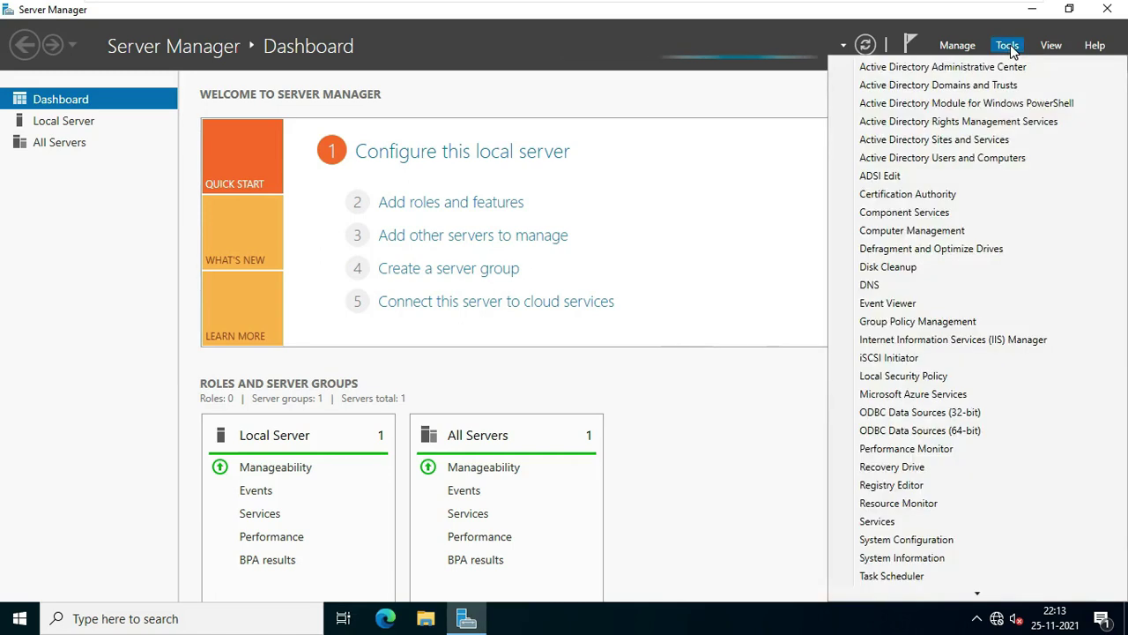
click(1021, 130)
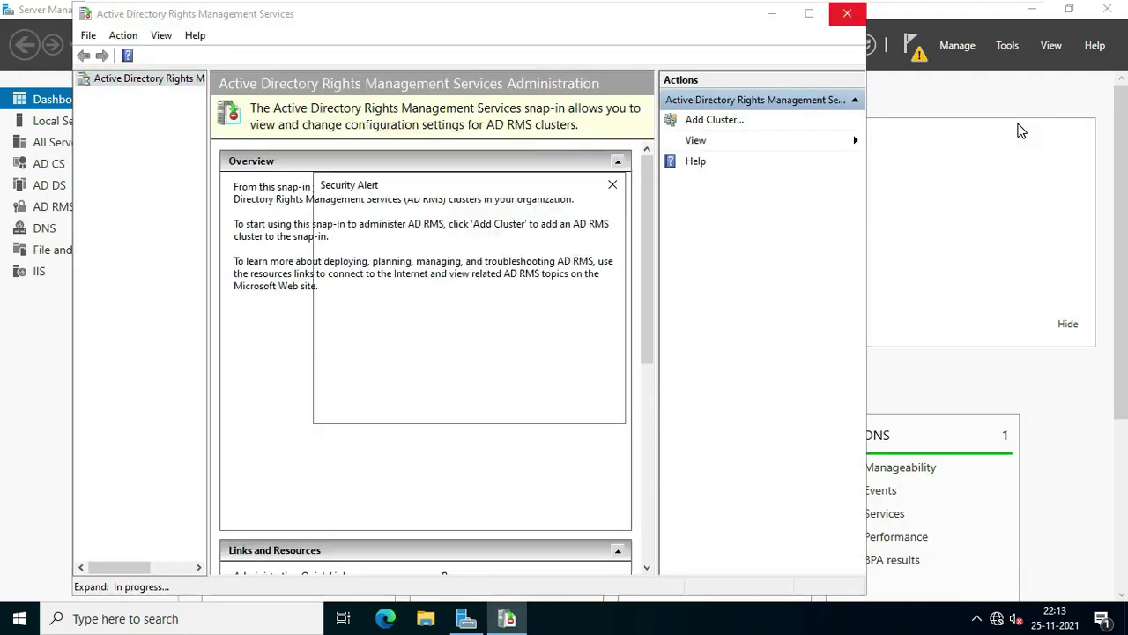
click(371, 406)
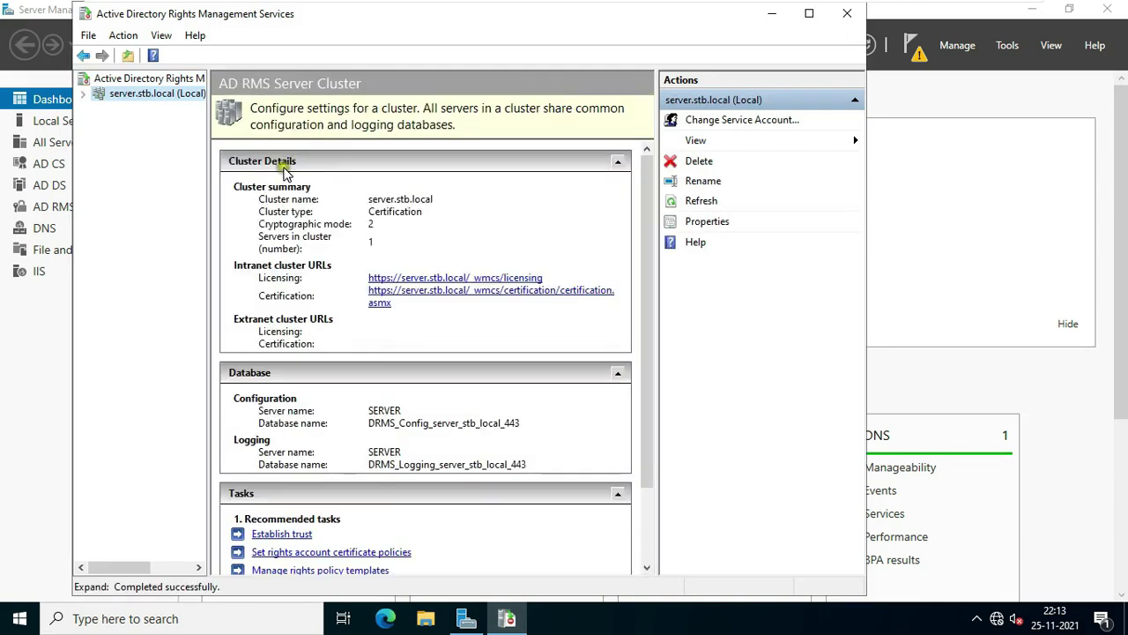
Step: Maximize the console, expand server.stb.local to review its cluster details, then close it
click(811, 14)
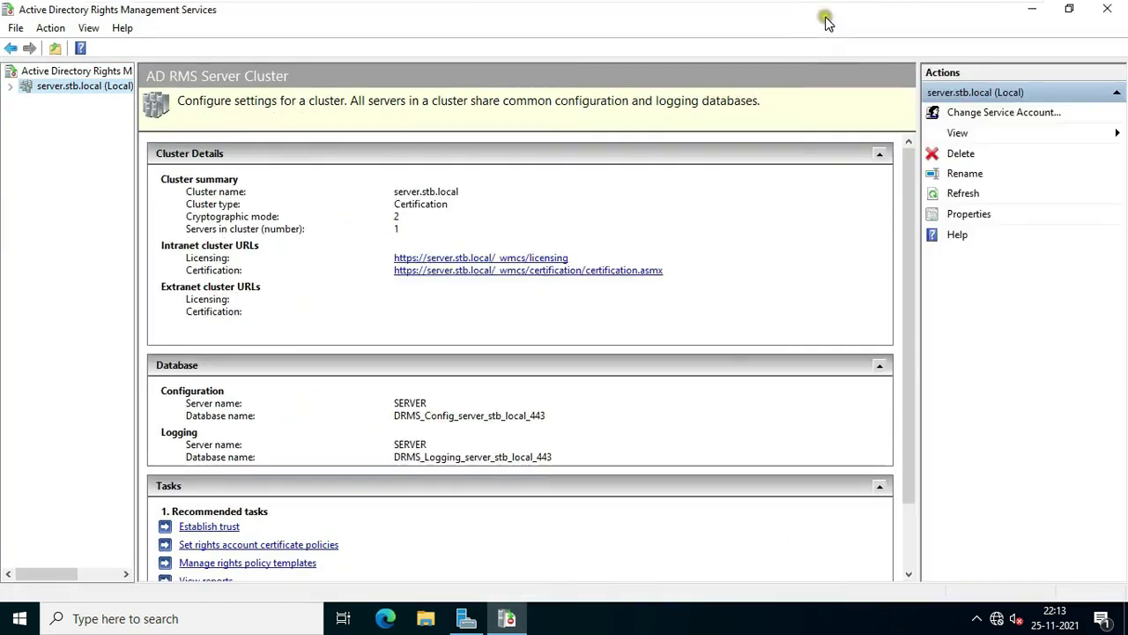
click(10, 86)
click(71, 86)
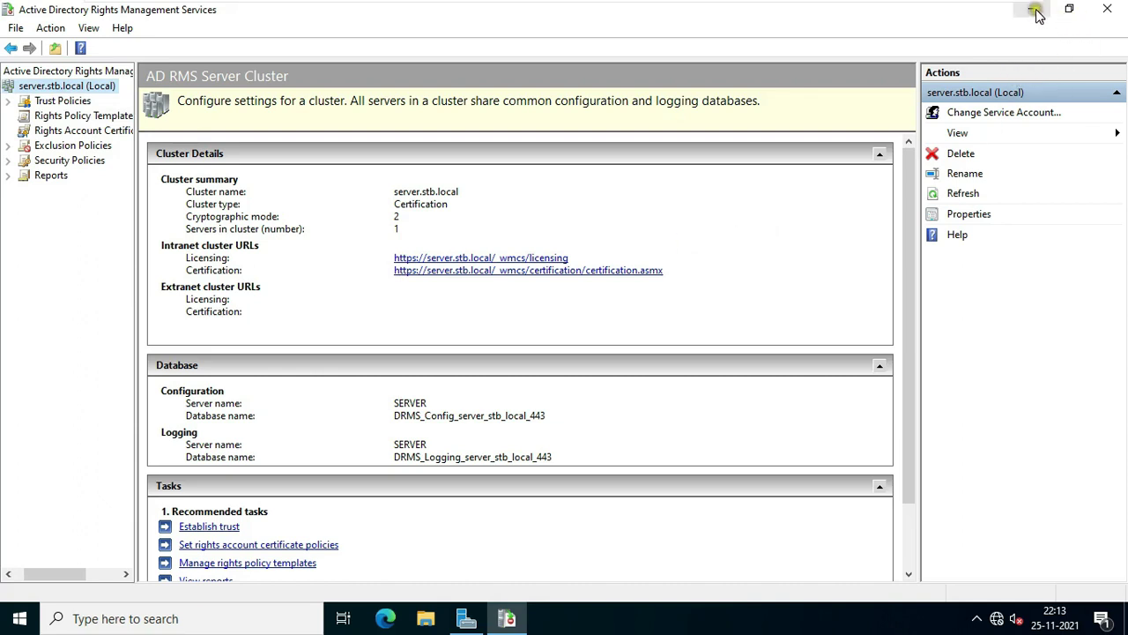
click(1108, 10)
mouse_move(869, 8)
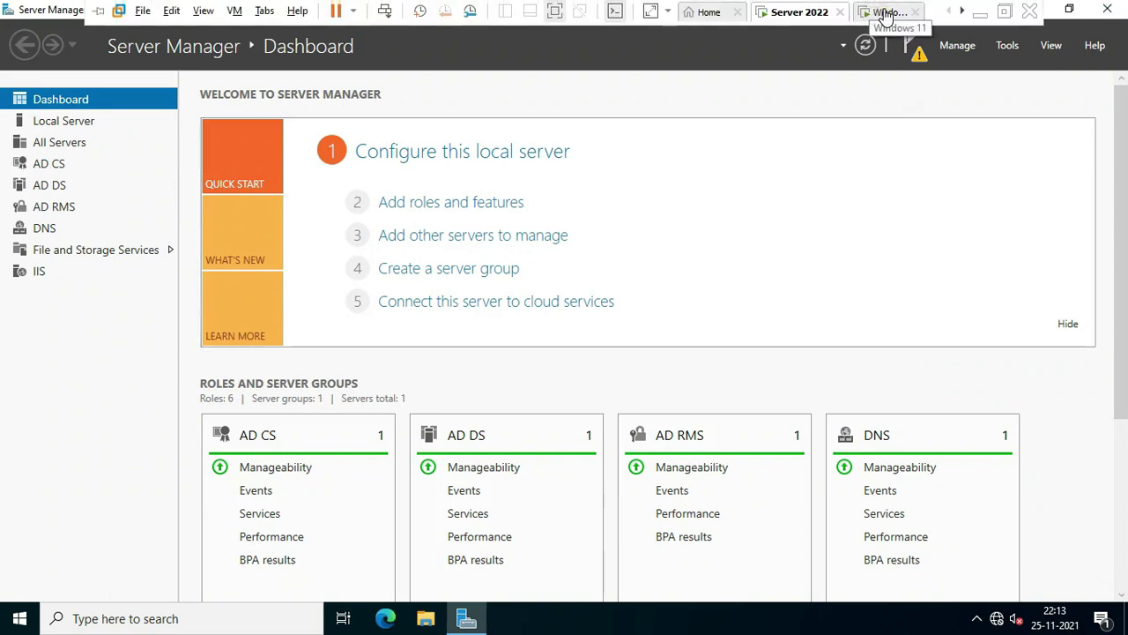
Step: Switch to the Windows 11 VM, dismiss the lock screen and choose Other user
click(886, 14)
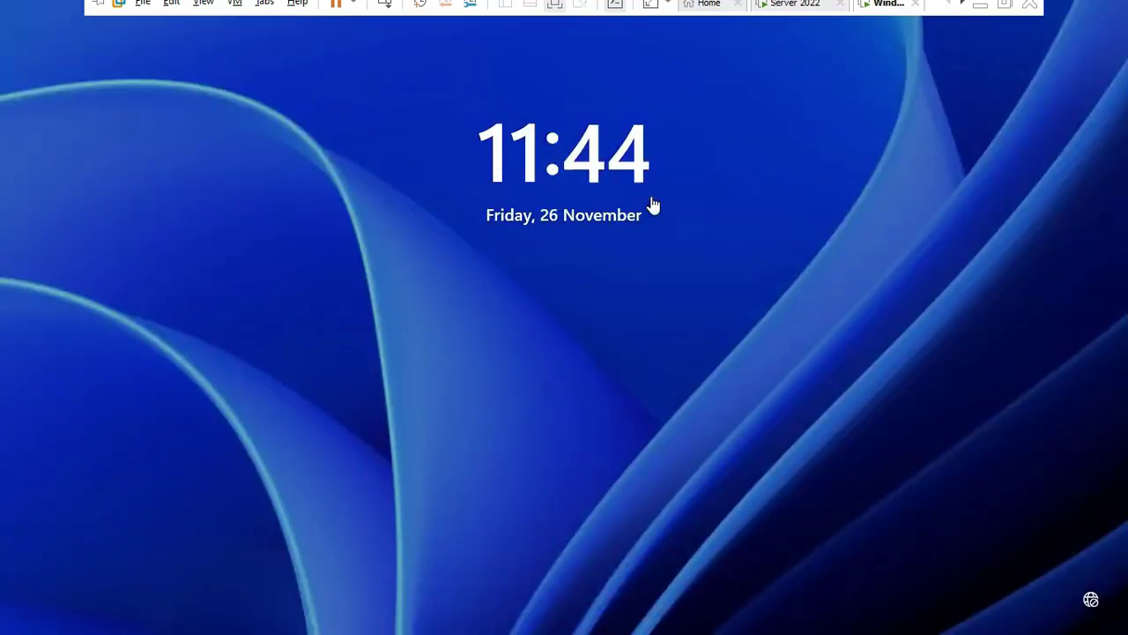
click(612, 239)
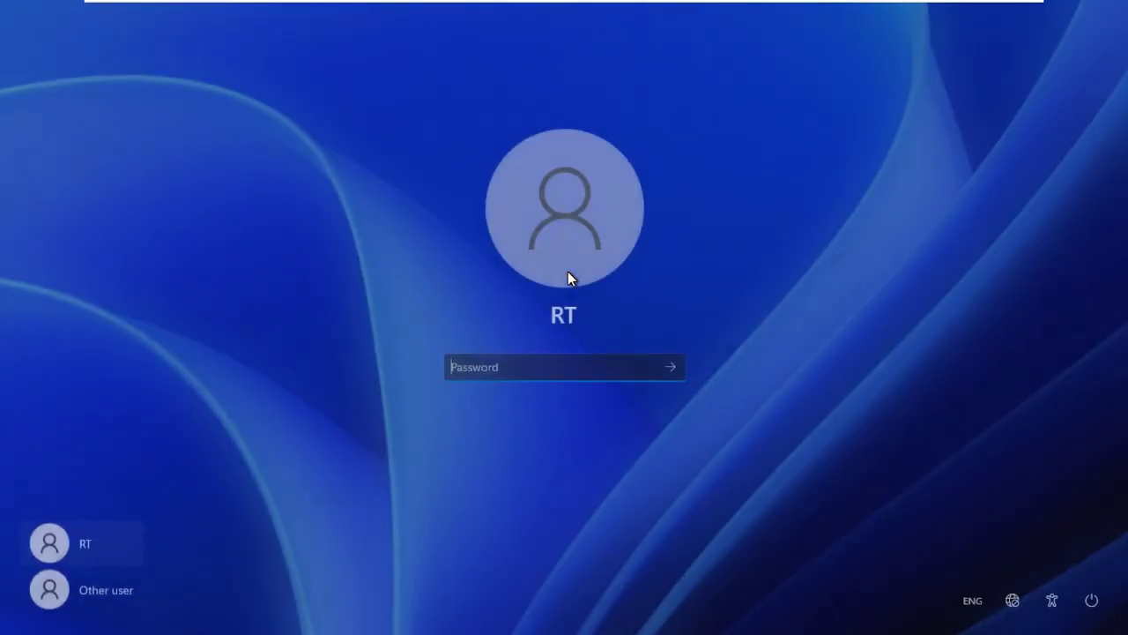
click(126, 584)
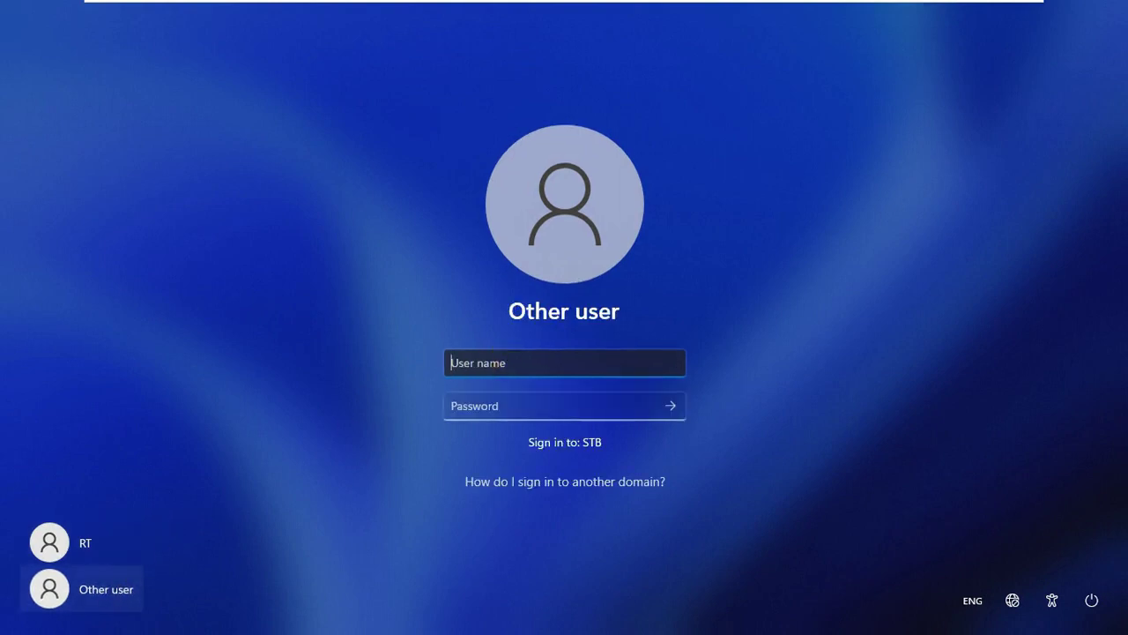
Step: Sign in with a STB domain user's name and password and reach the desktop
text(bob)
key(Tab)
text(******)
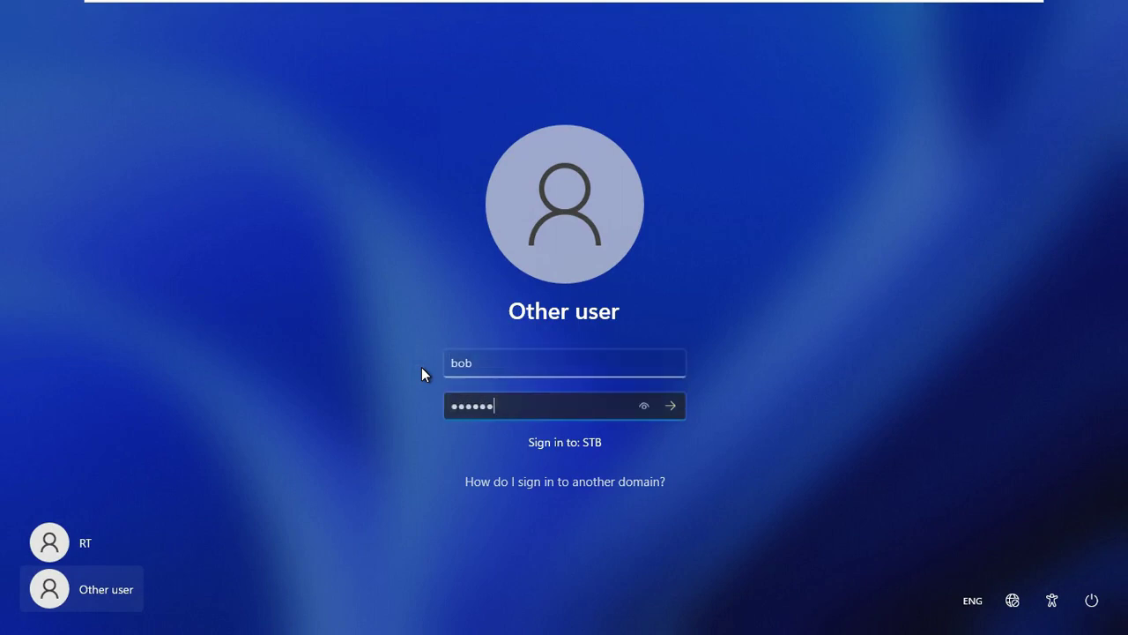
key(Return)
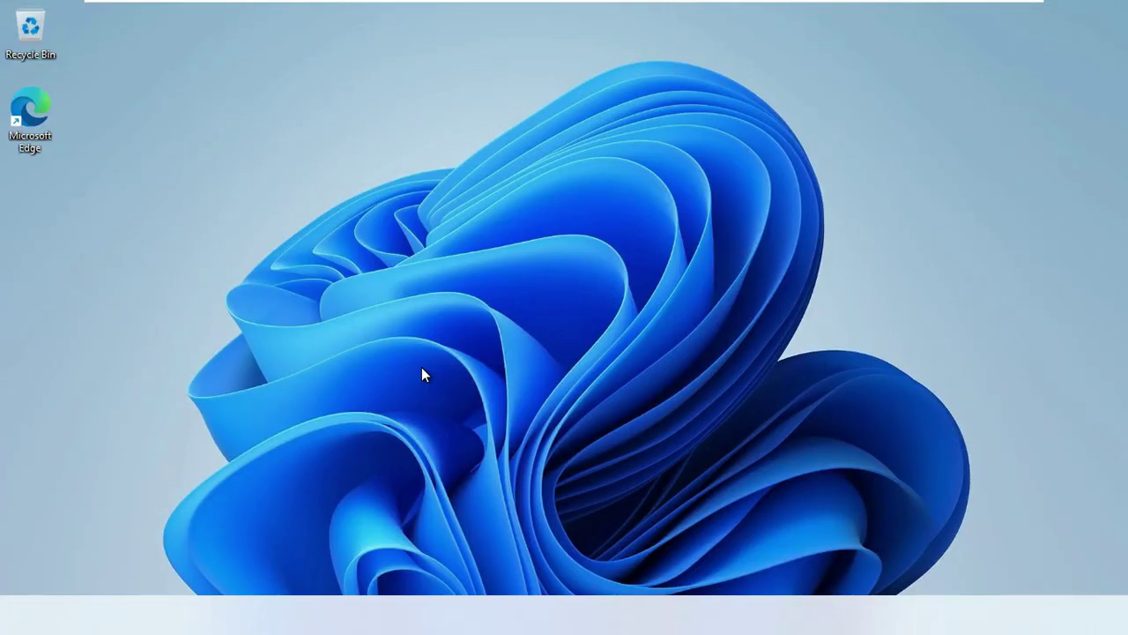
key(super)
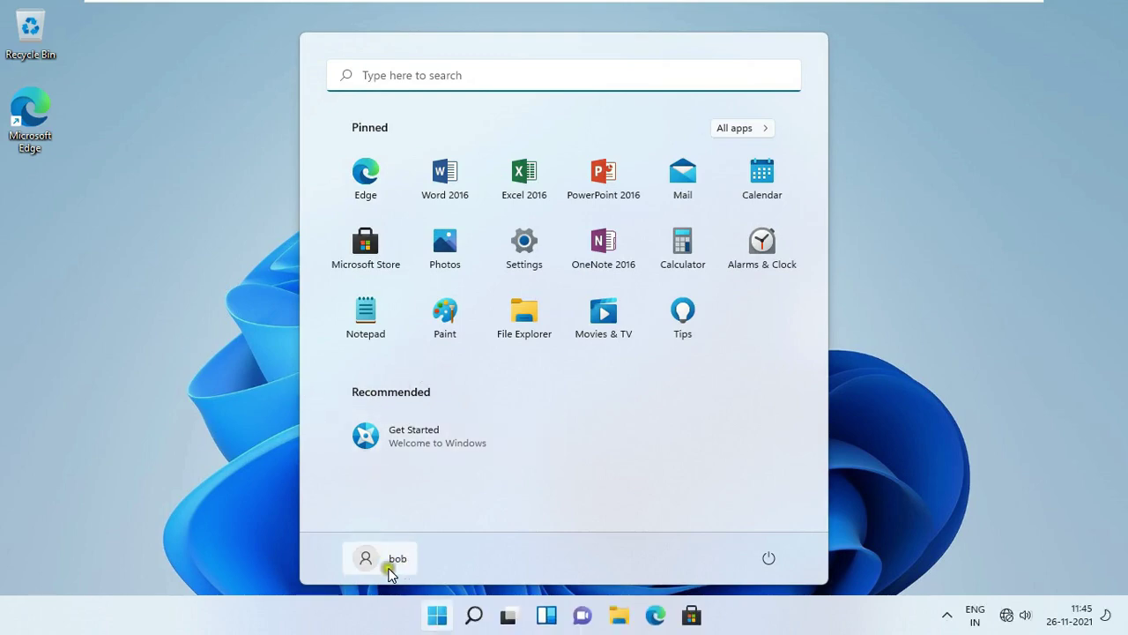
click(211, 426)
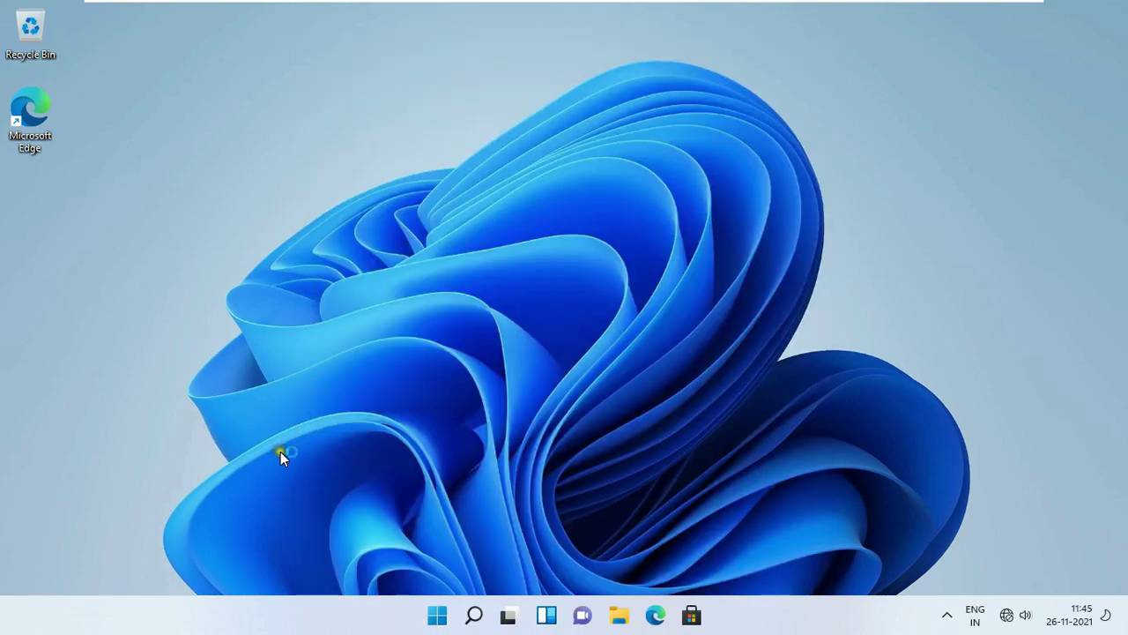
Step: Launch Microsoft Word with the winword Run command
key(super+r)
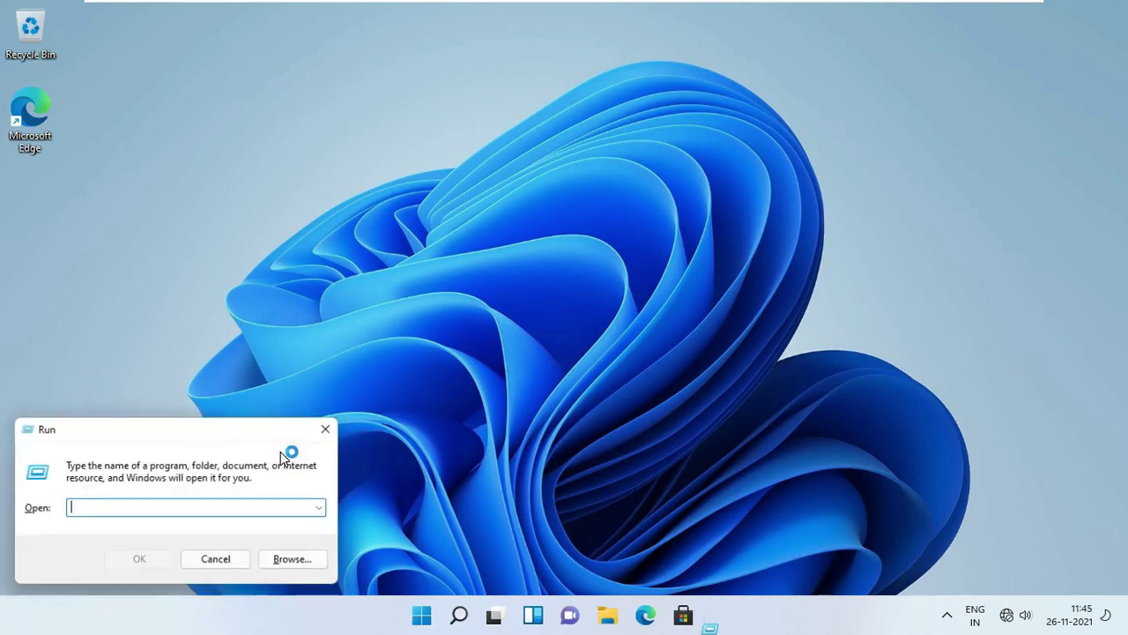
text(winwor)
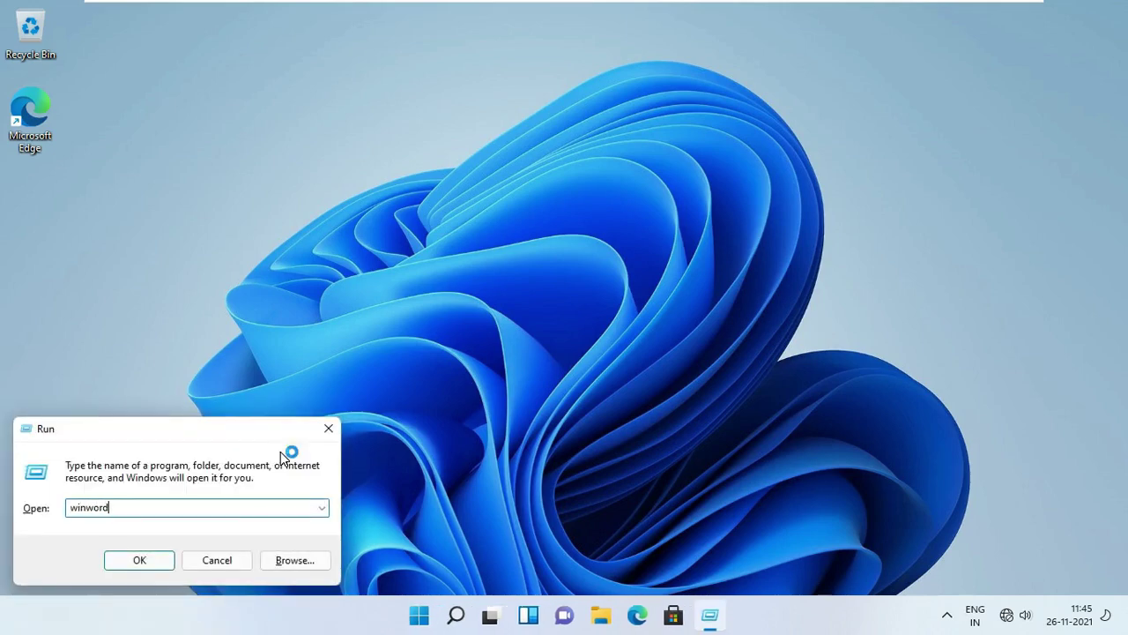
text(d)
key(Return)
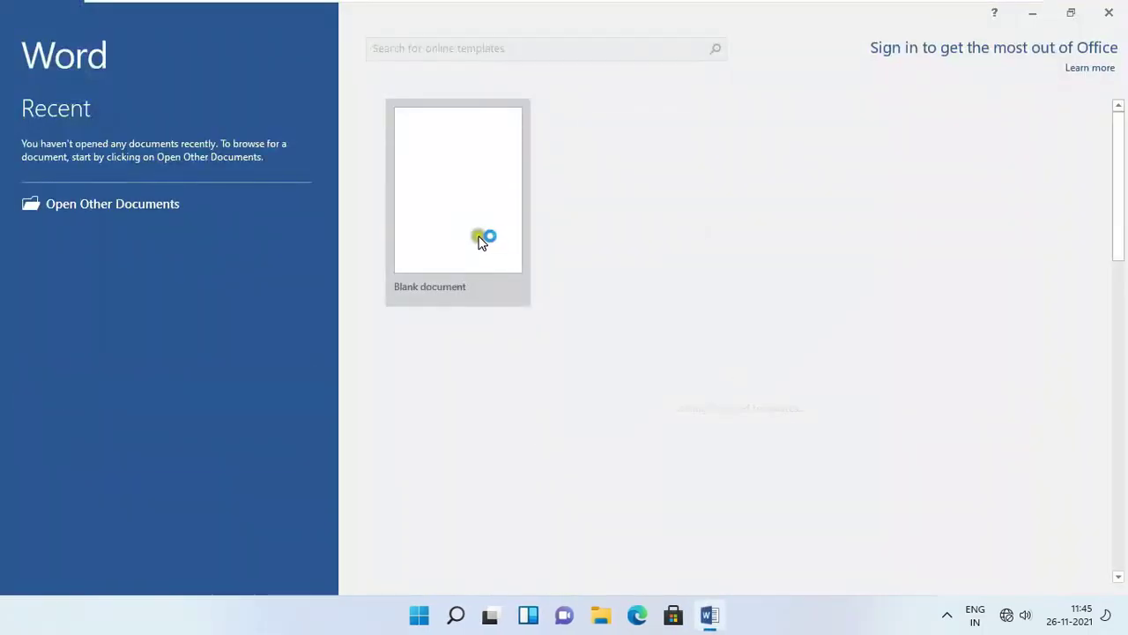
Step: Create a blank document, accept the Office licence agreement, and return to Server 2022
click(472, 232)
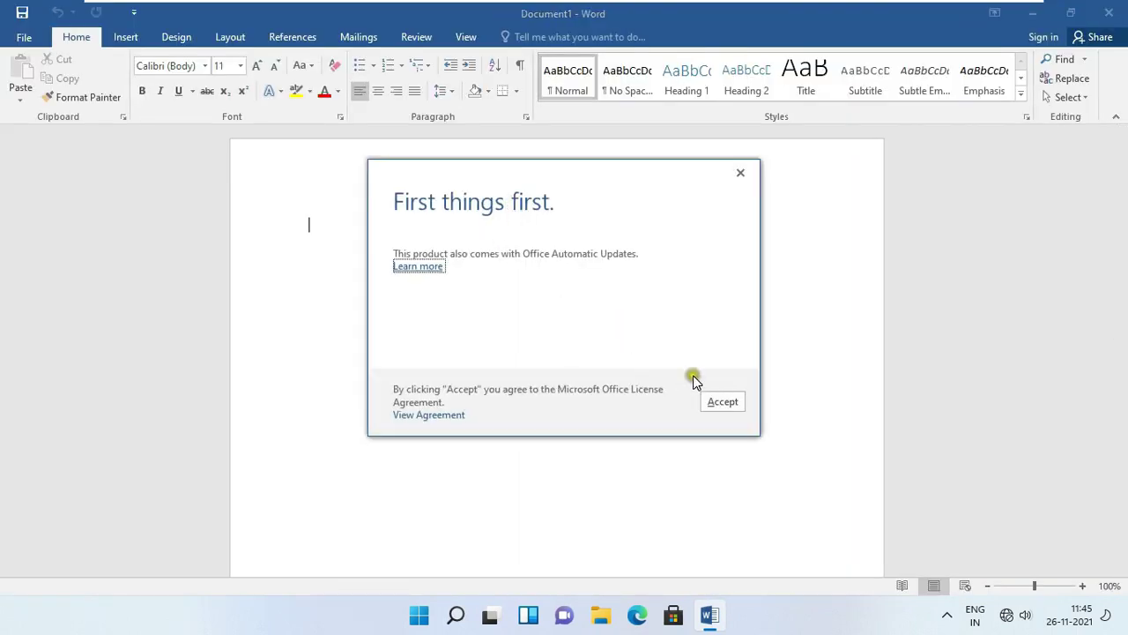
click(712, 402)
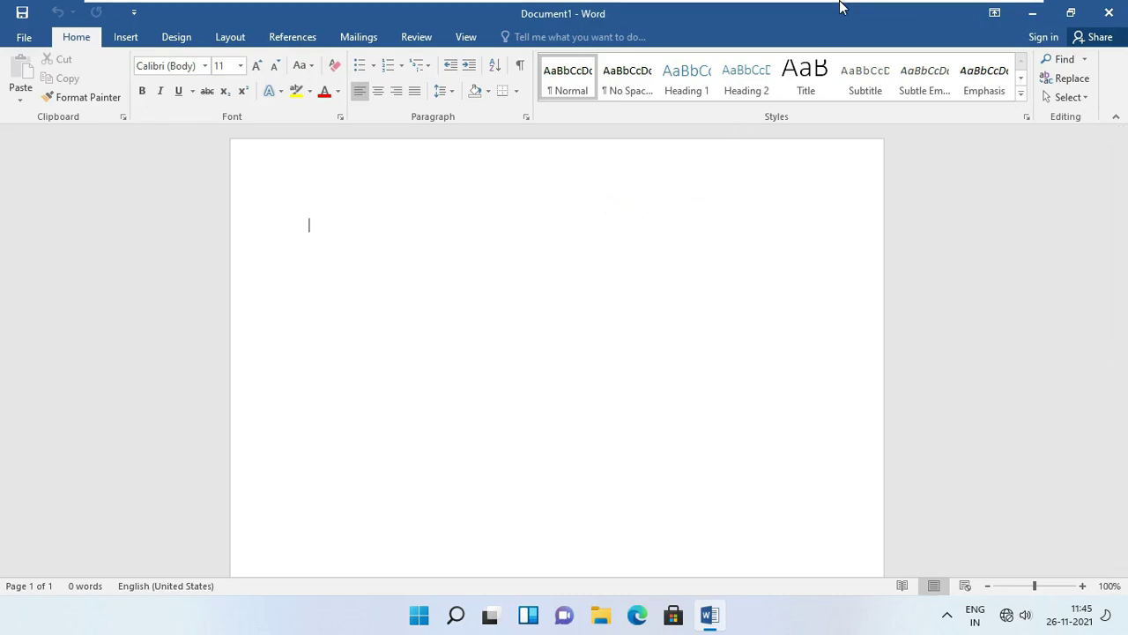
click(802, 14)
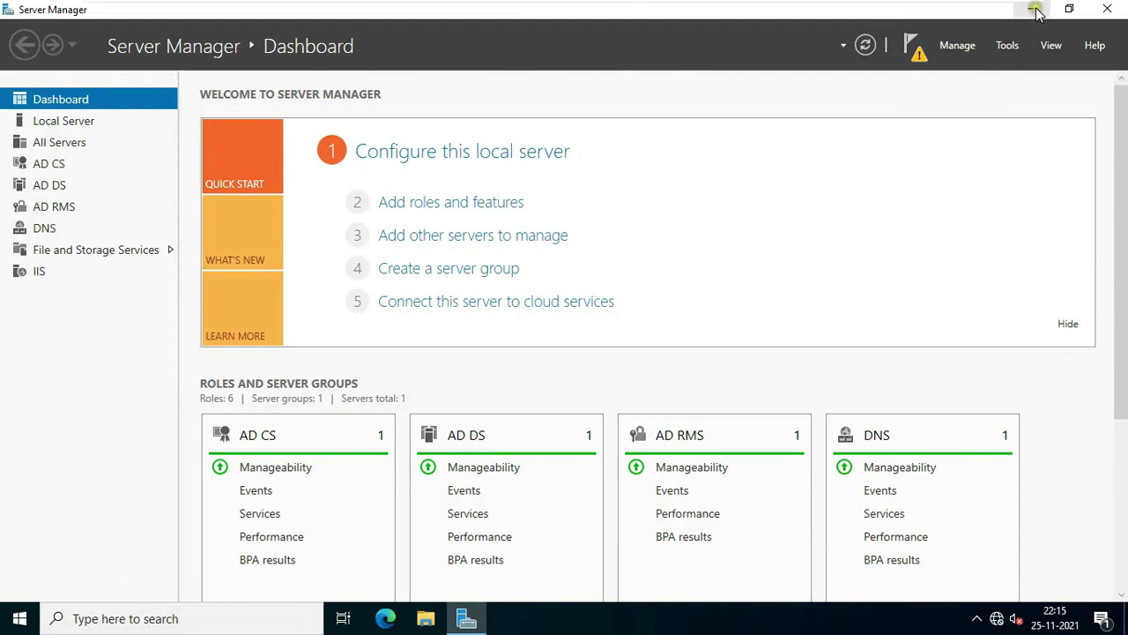
Step: Create a new folder named RMS_DOCS on the Local Disk (C:) drive
click(1032, 9)
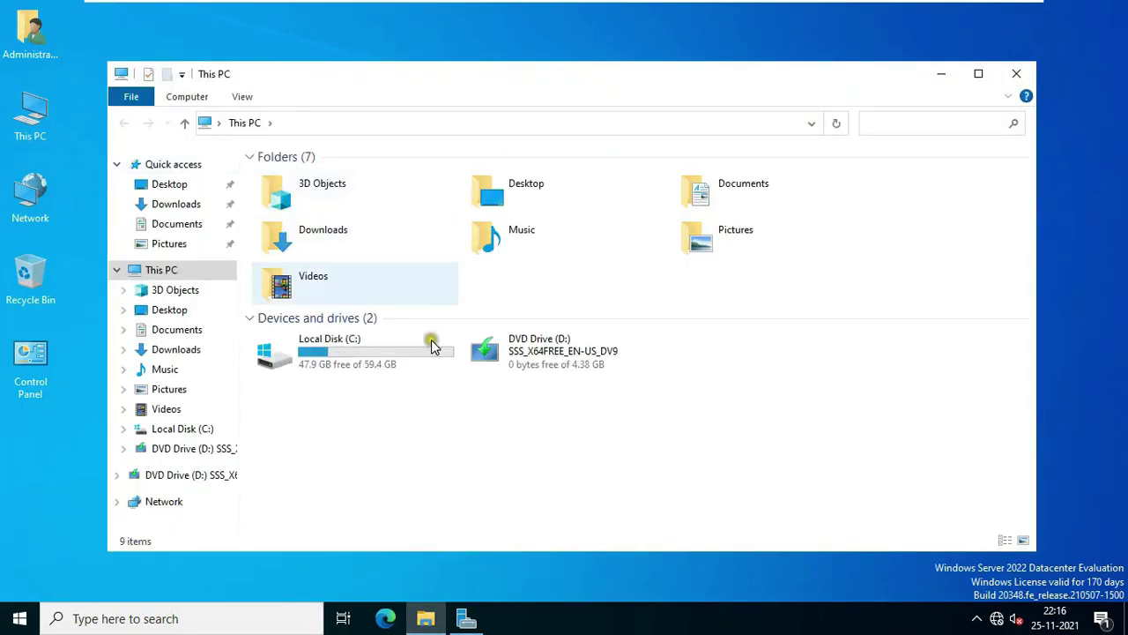
double_click(356, 356)
right_click(297, 302)
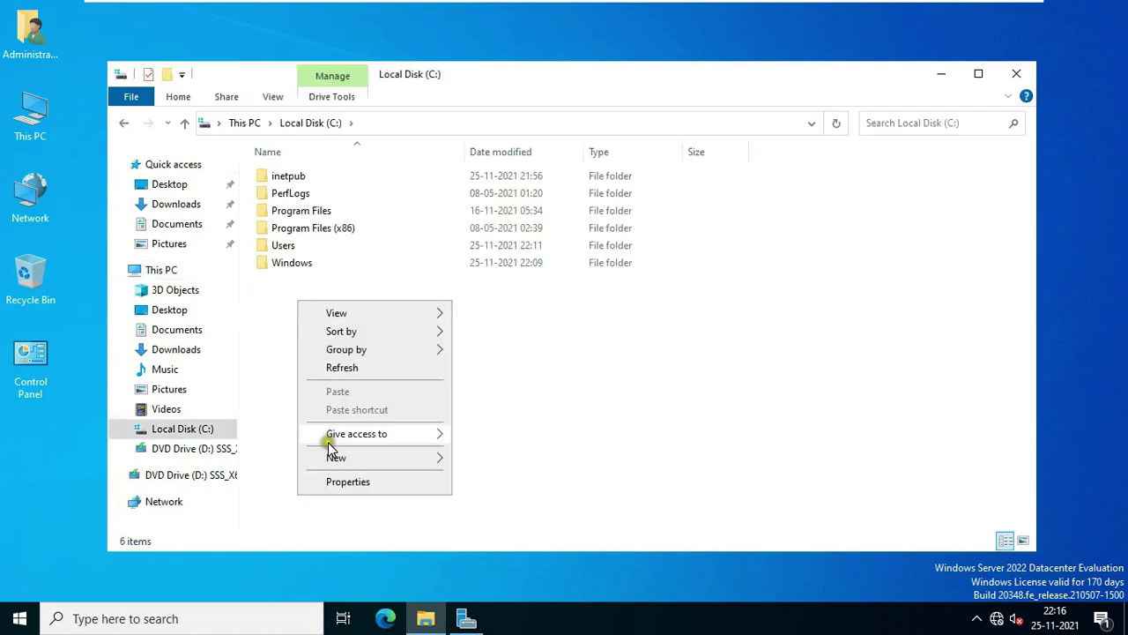
mouse_move(340, 458)
click(487, 459)
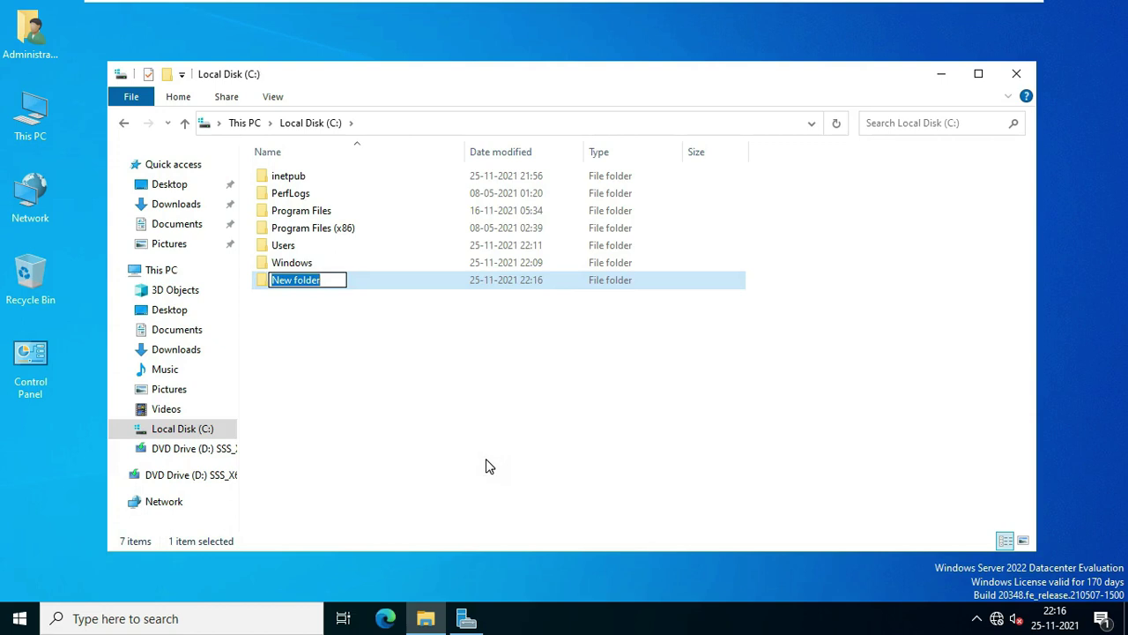
text(RMS_DOCS)
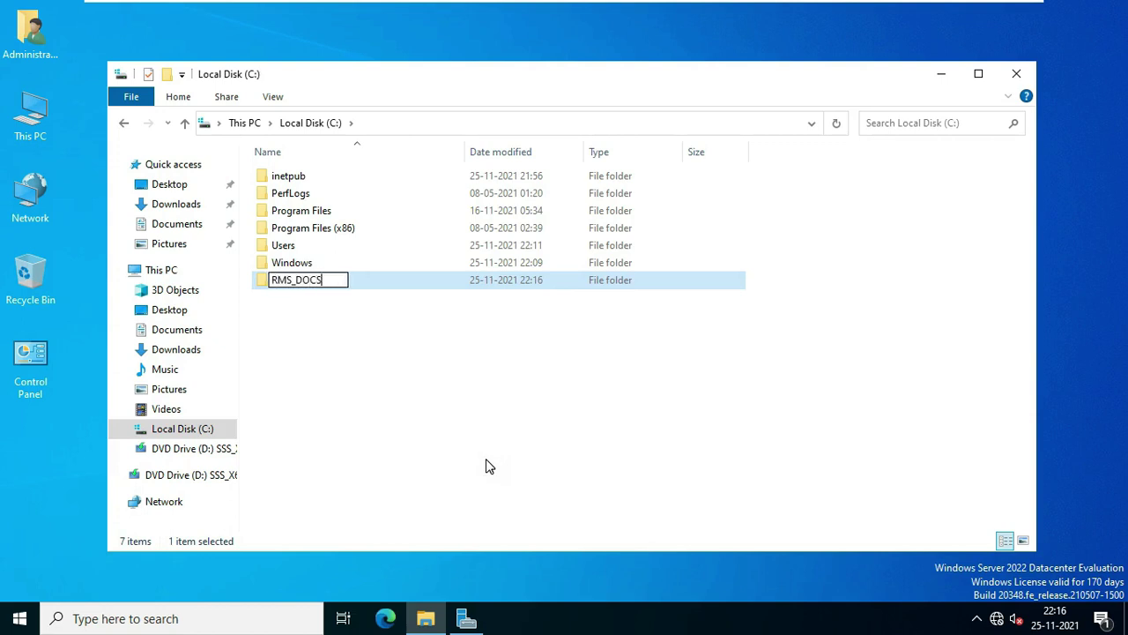
click(313, 325)
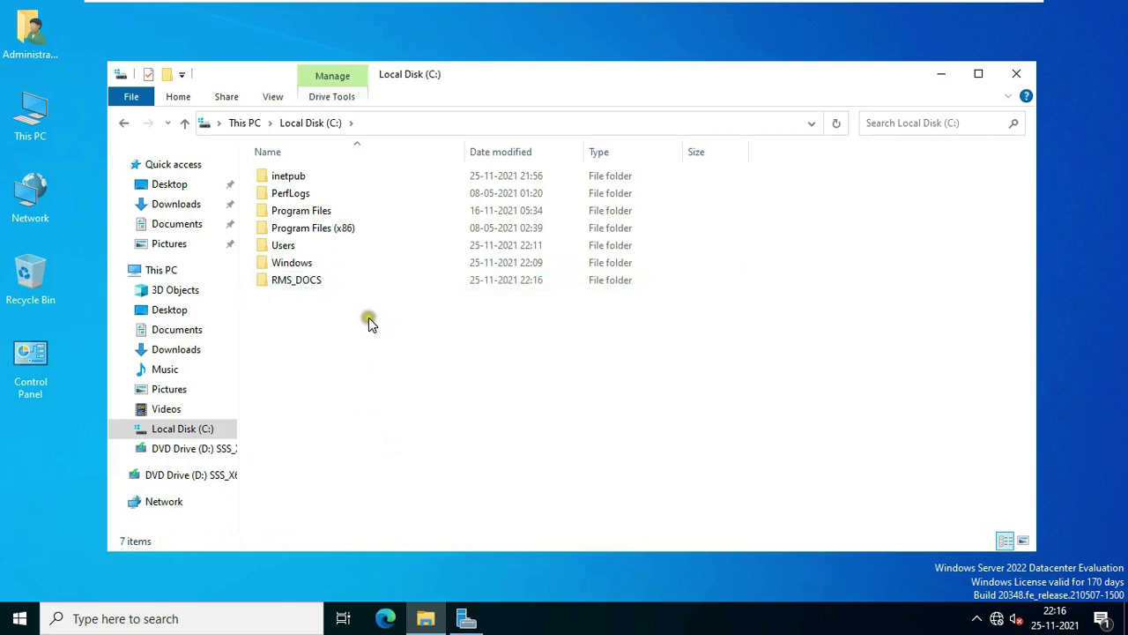
Step: In RMS_DOCS properties, enable Share this folder under Advanced Sharing
right_click(300, 281)
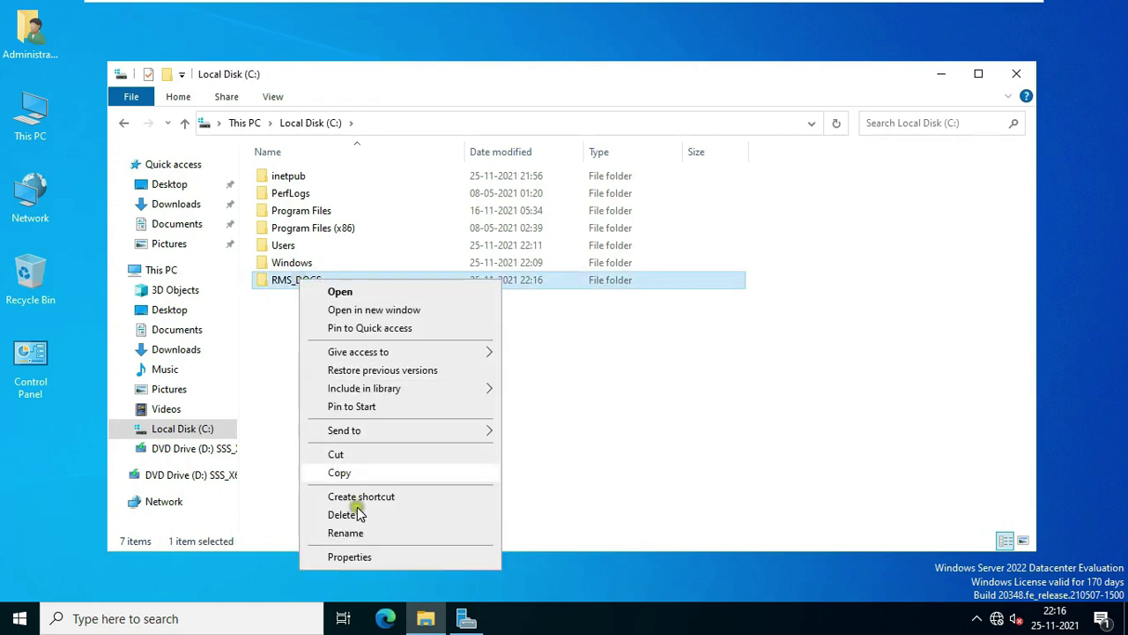
click(363, 555)
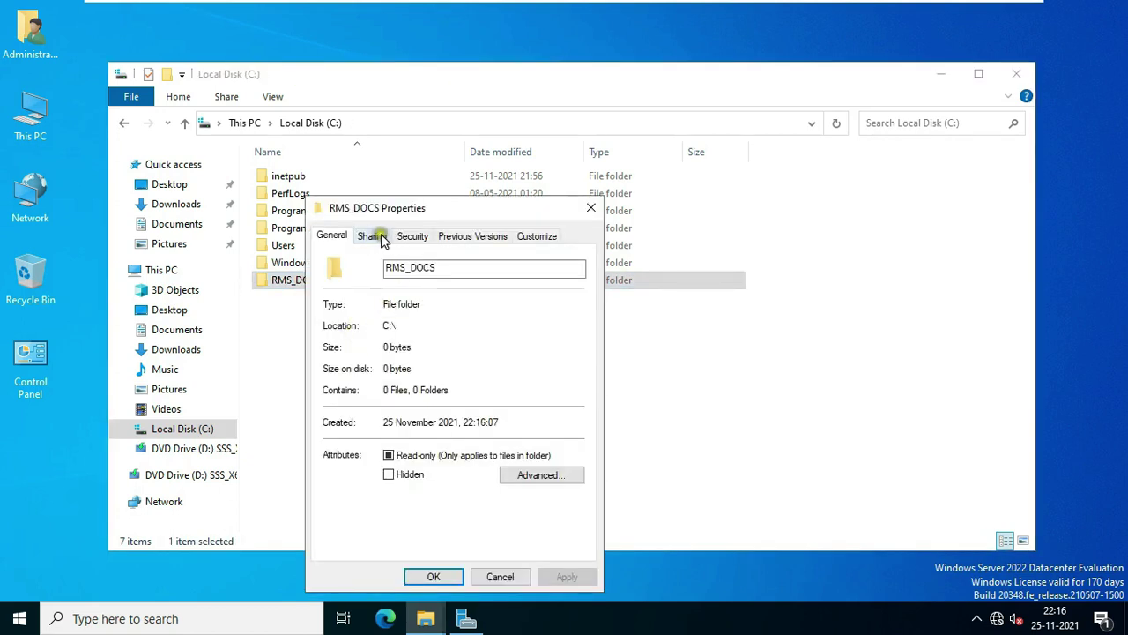
click(372, 236)
click(371, 432)
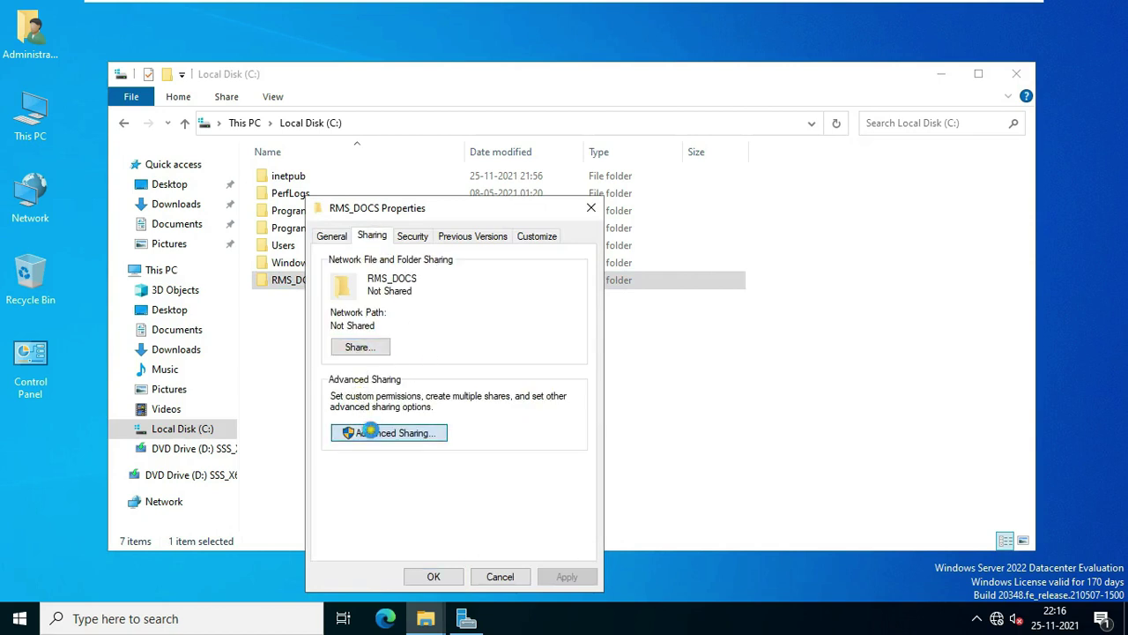
click(341, 268)
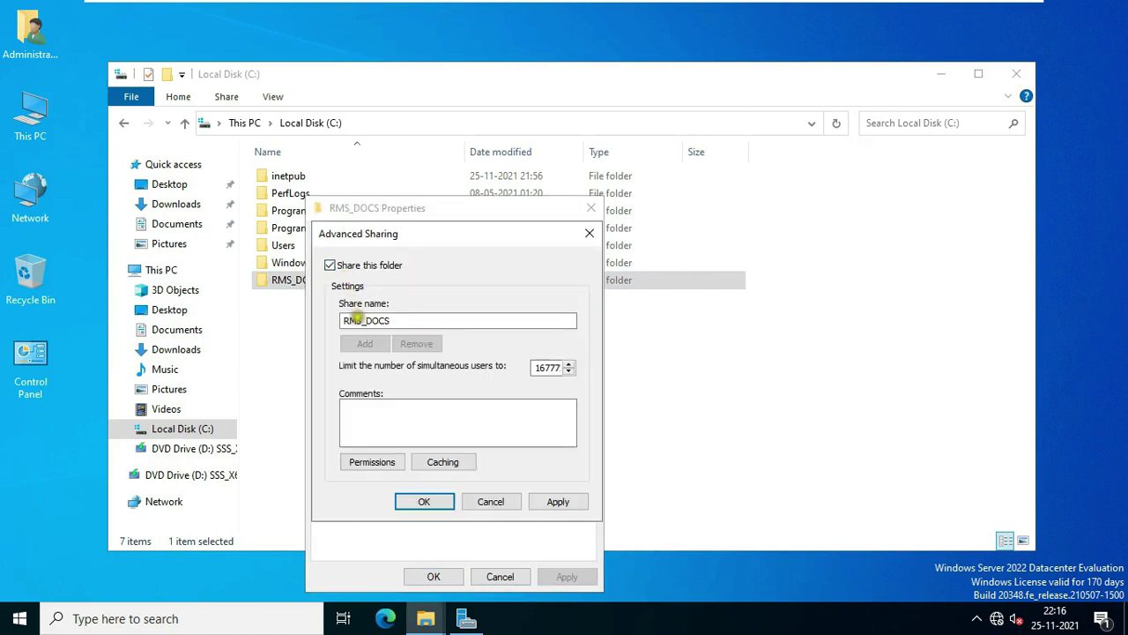
Step: Give Everyone Full Control share permissions, apply all settings, and close File Explorer
click(372, 462)
click(522, 434)
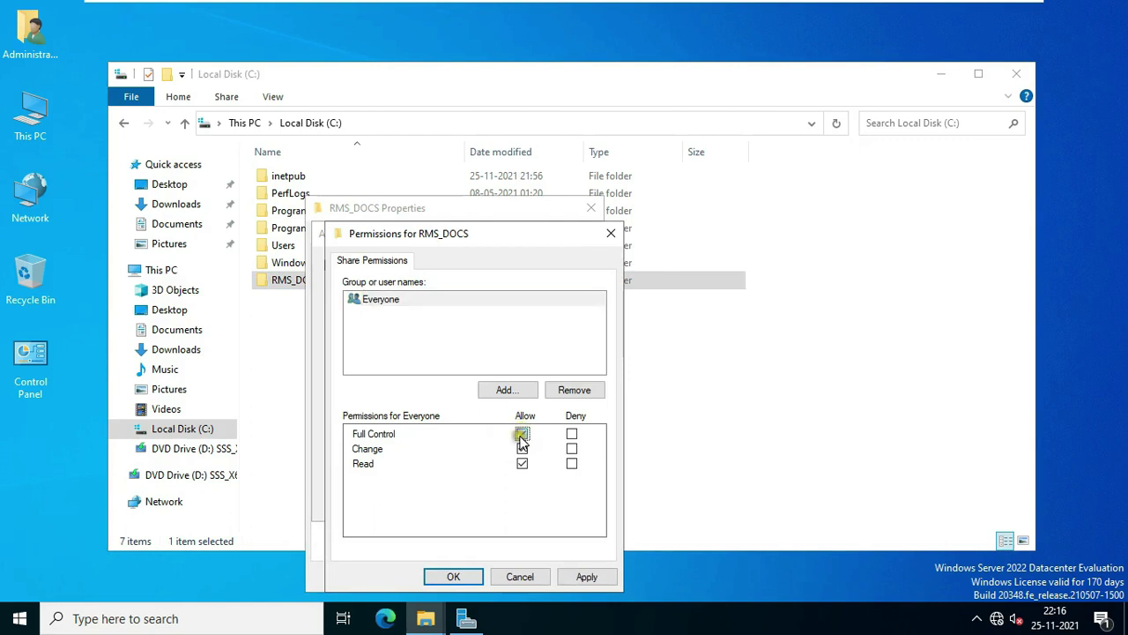
click(587, 575)
click(454, 574)
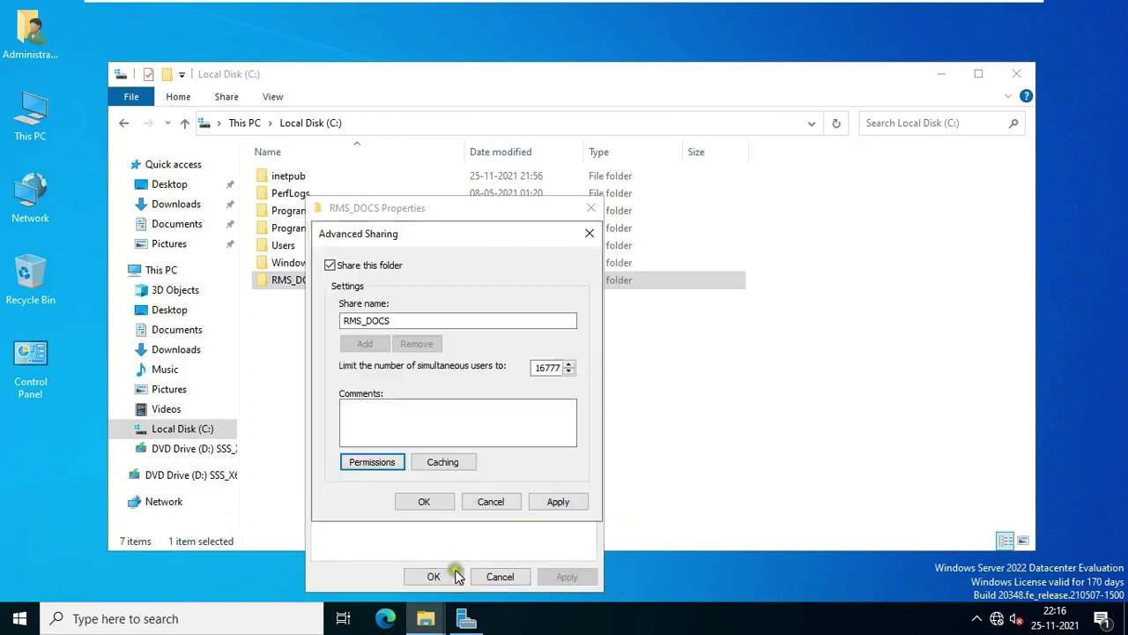
click(555, 506)
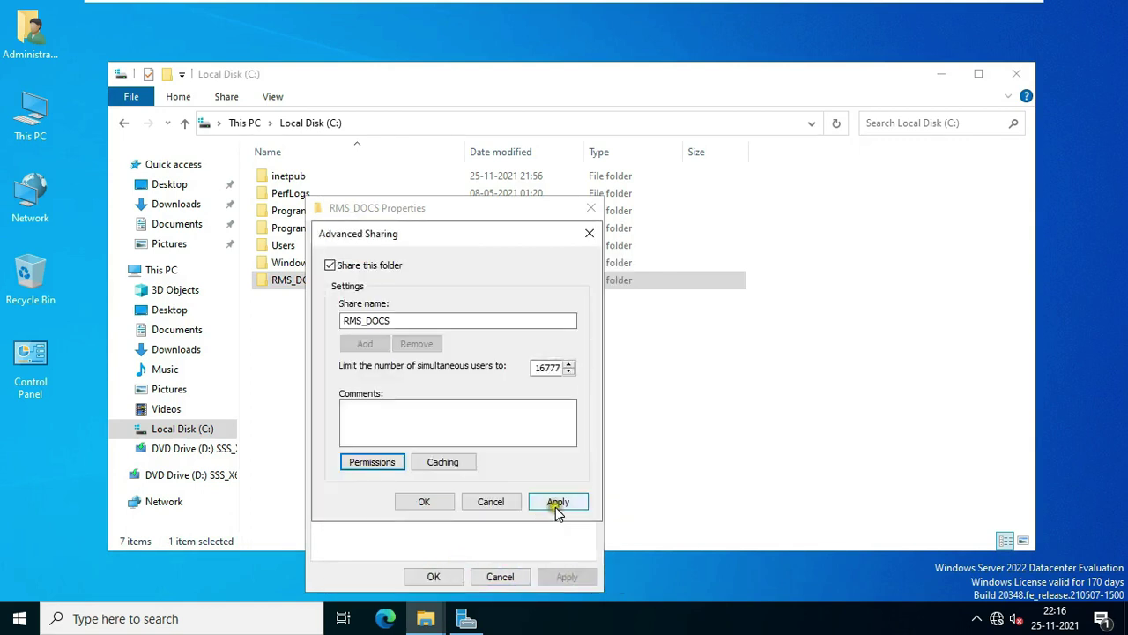
click(411, 501)
click(433, 576)
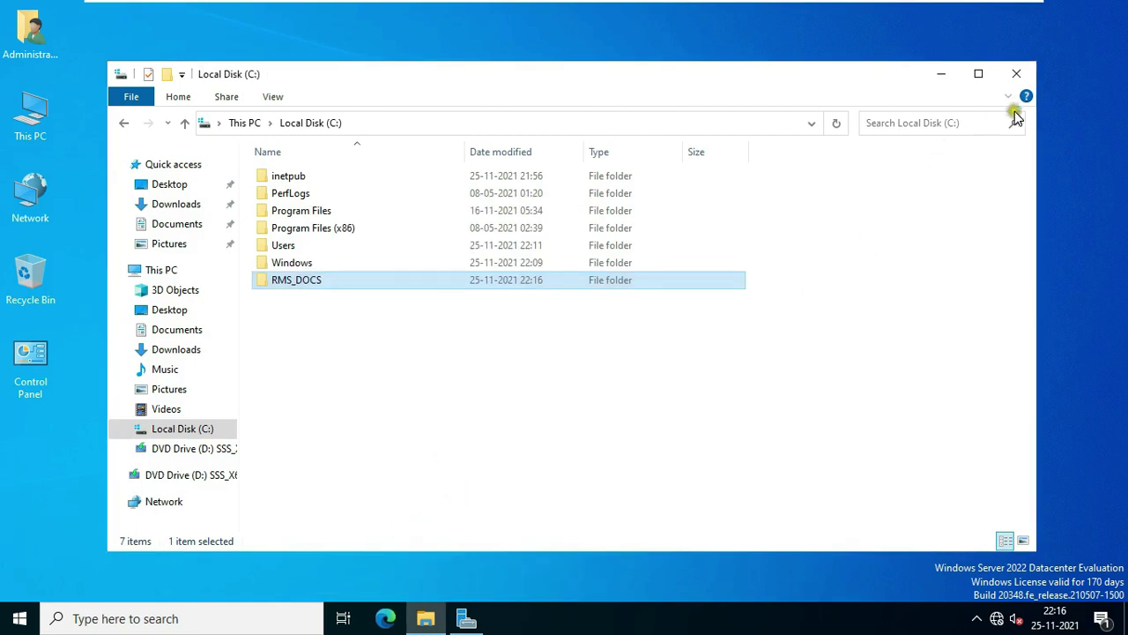
click(1014, 76)
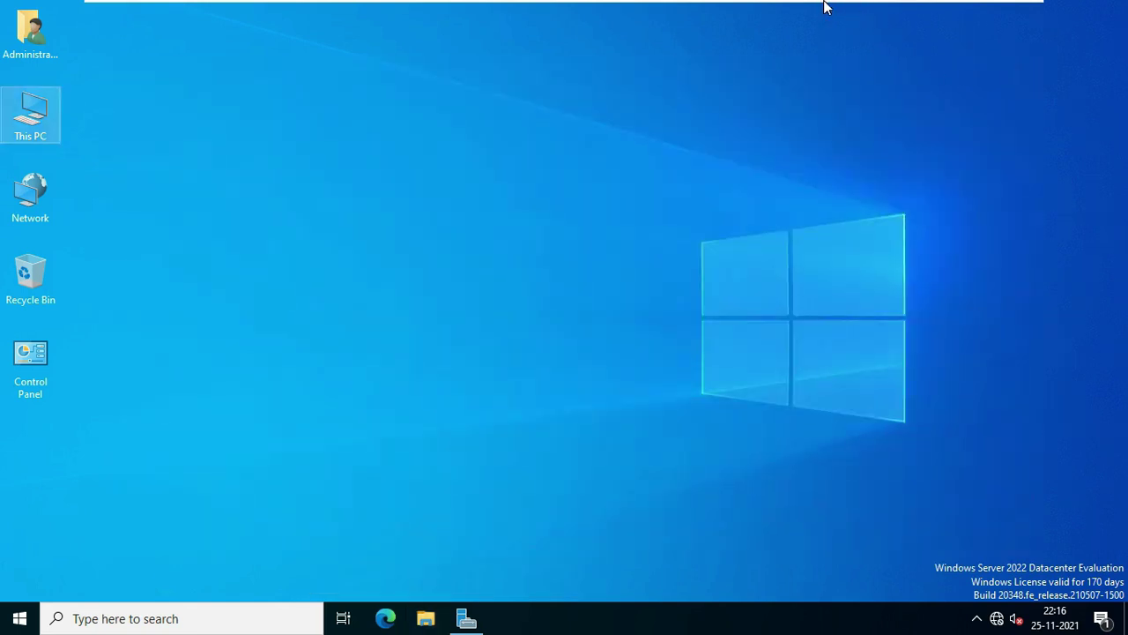
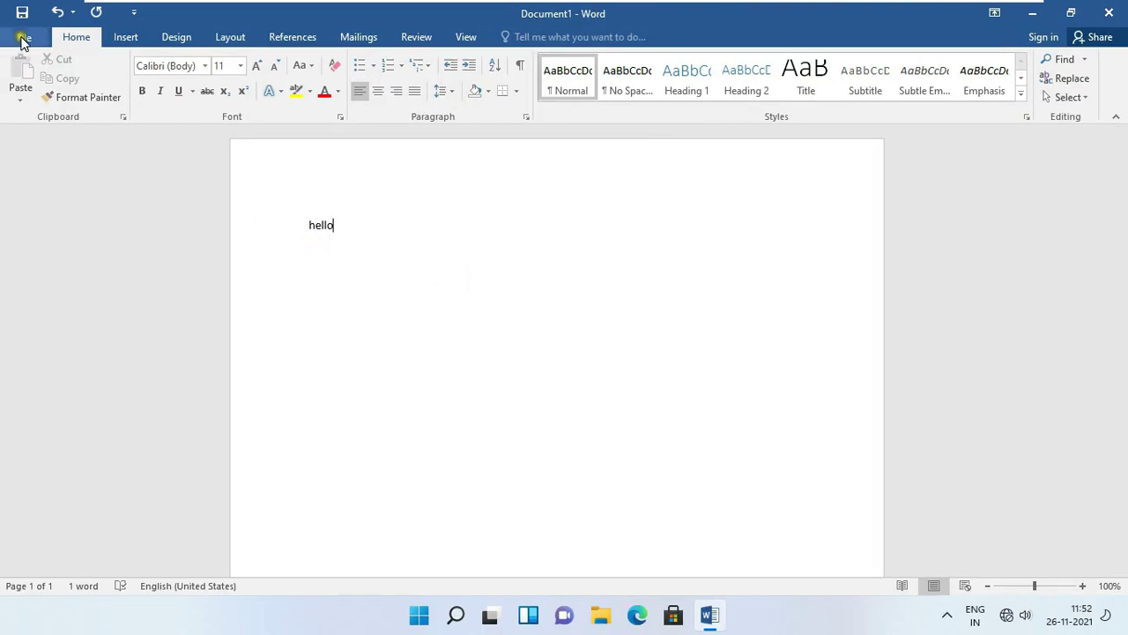
Step: Start connecting to the Rights Management server from Restrict Access, accepting the certificate warning
click(22, 37)
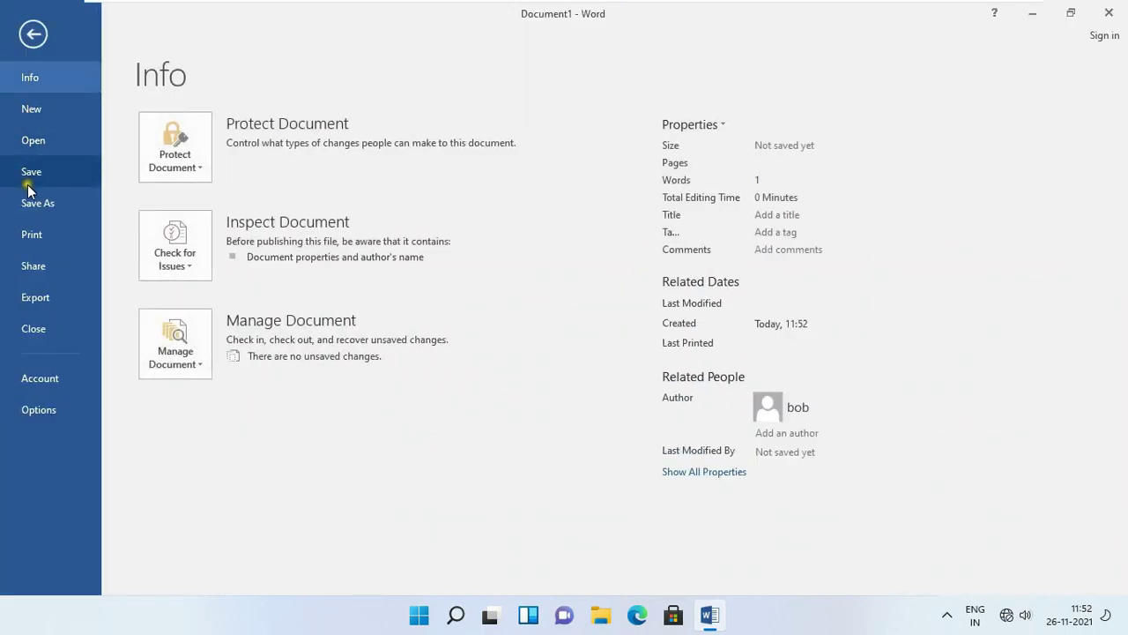
click(171, 167)
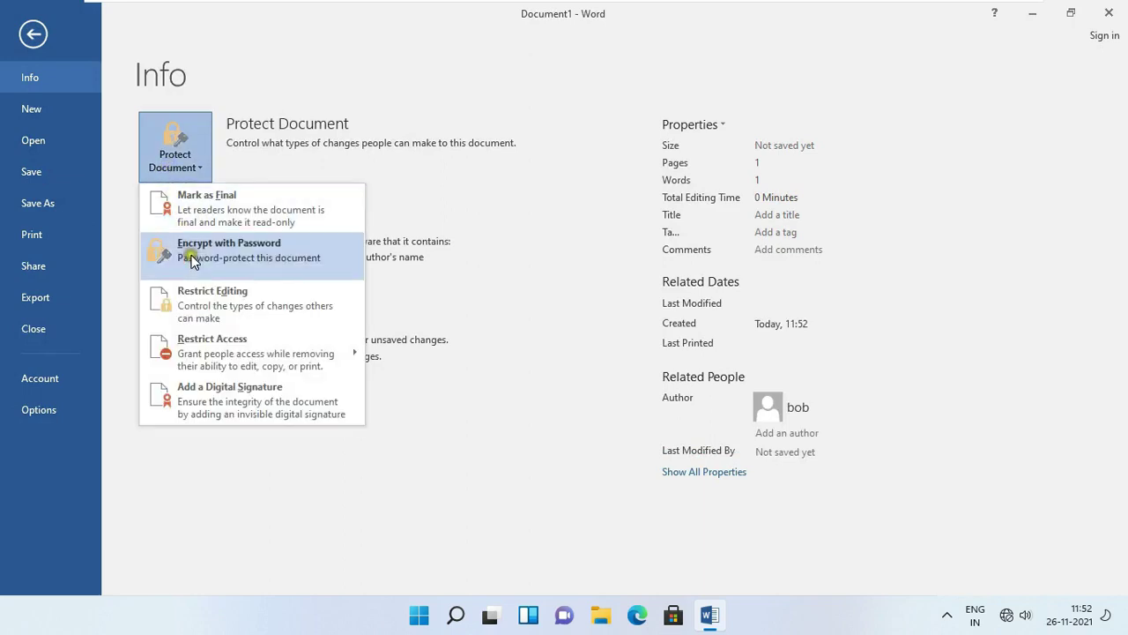
mouse_move(212, 353)
click(456, 340)
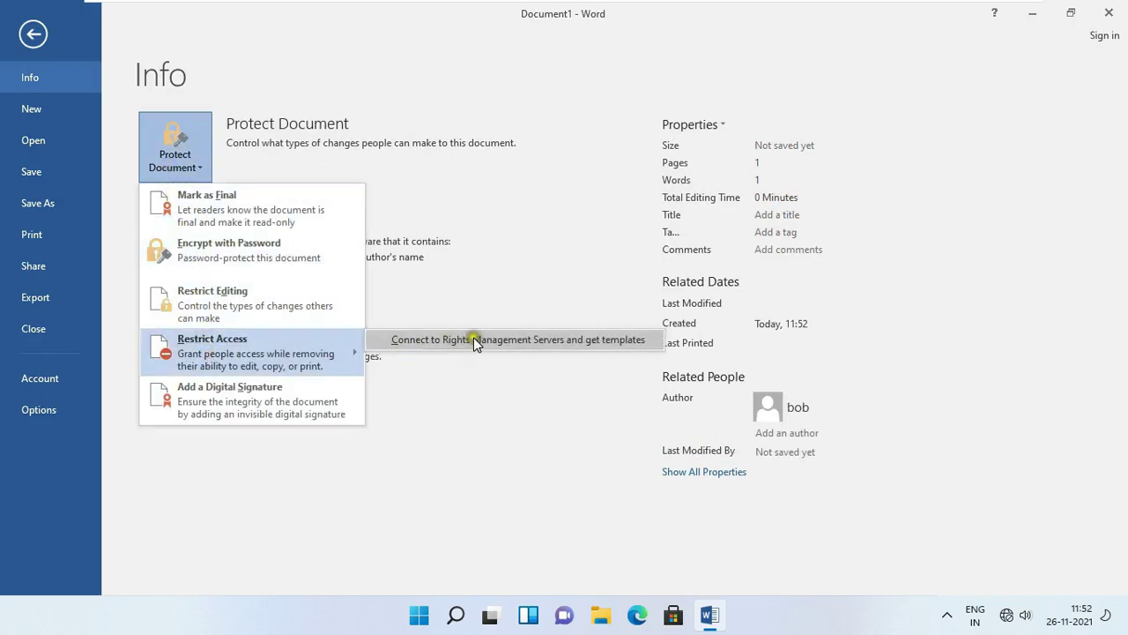
click(615, 344)
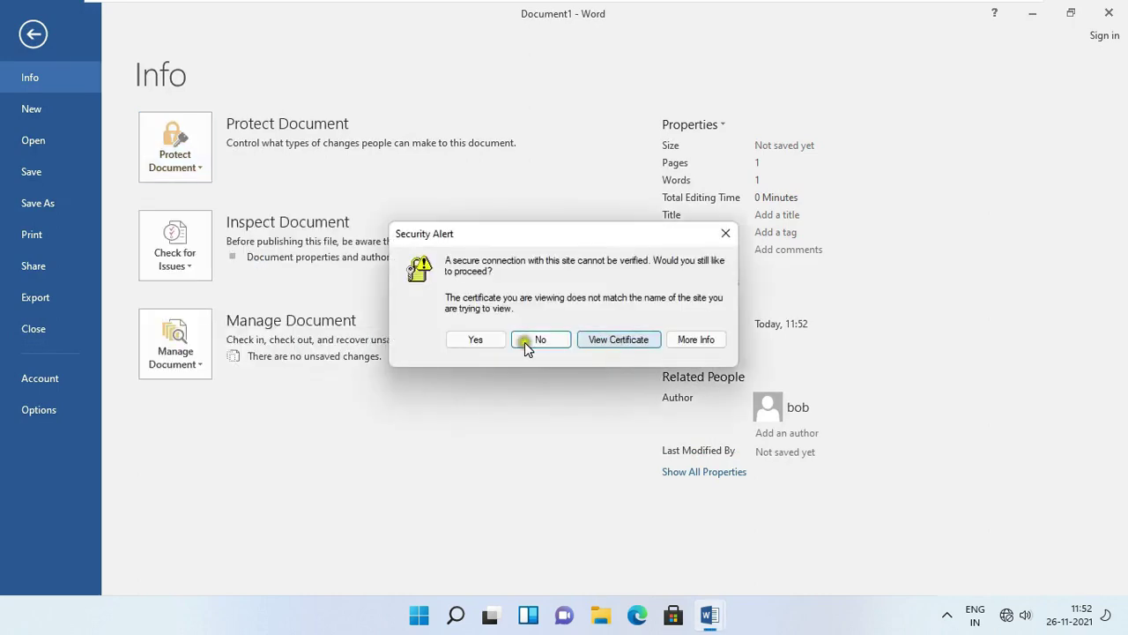
click(464, 342)
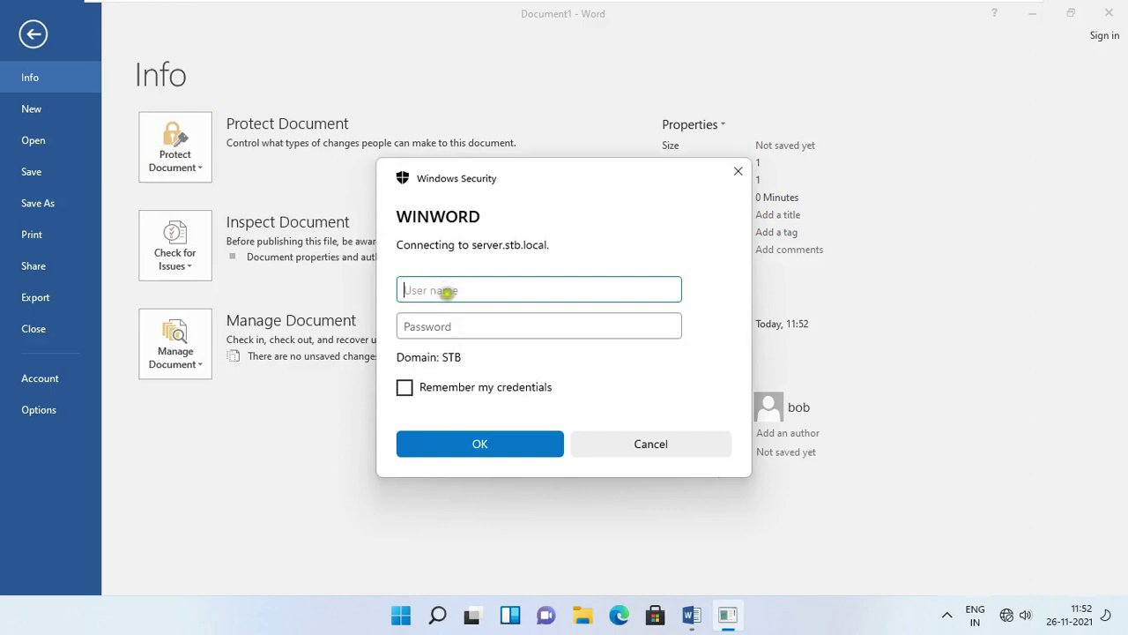
Step: Sign in to the server with the domain account's username and password
text(bob)
key(Tab)
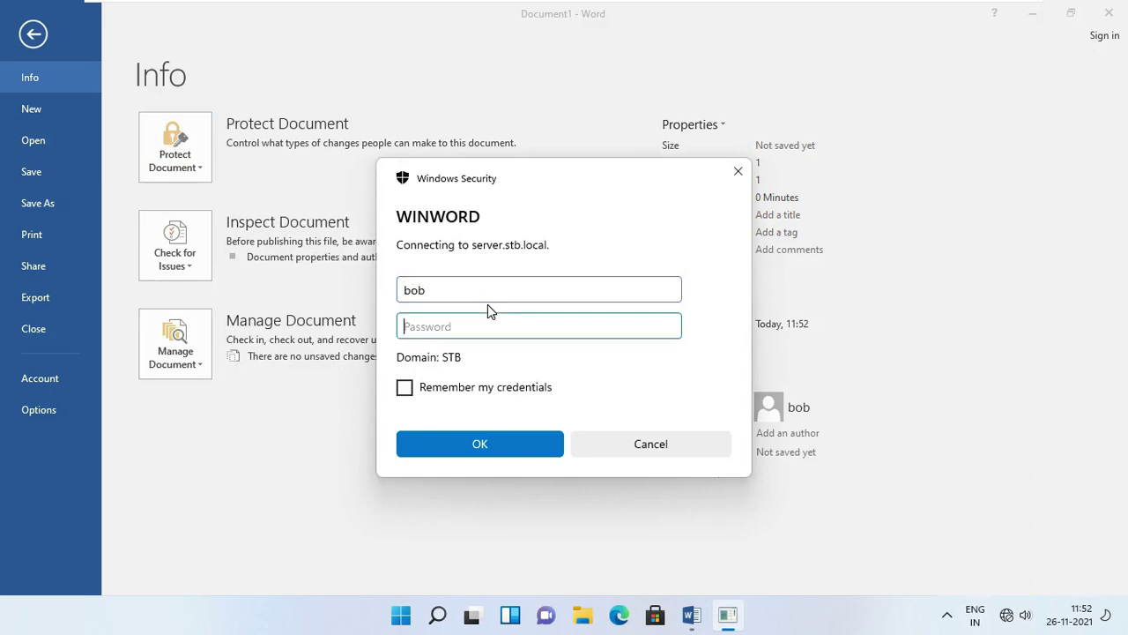
text(passwor)
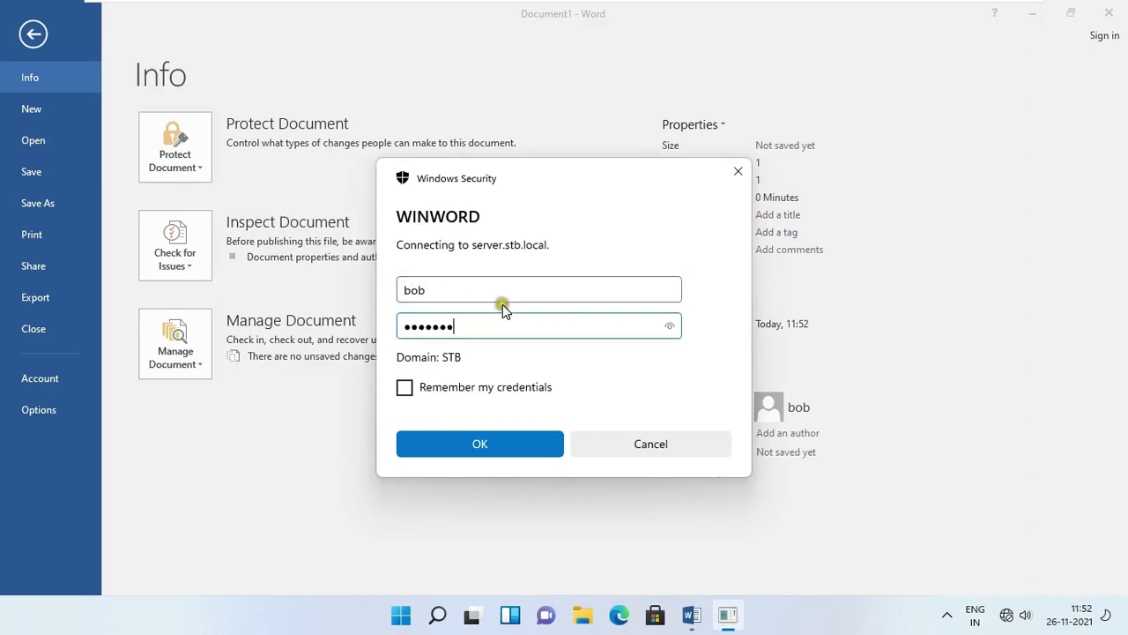
click(489, 445)
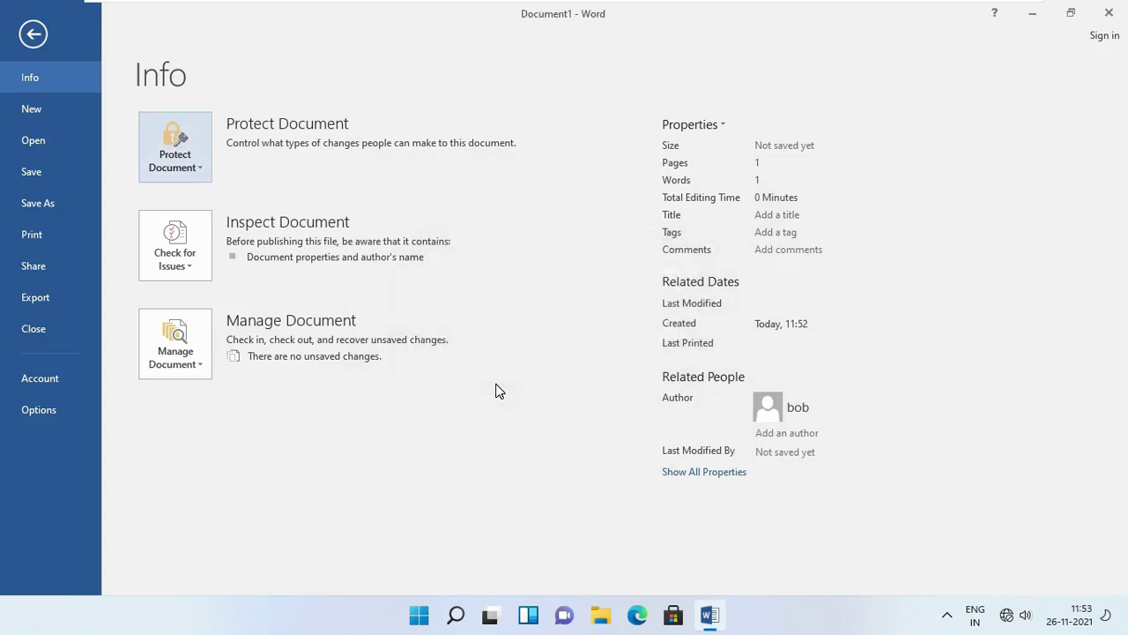
Step: Turn on permission restriction for the document and expand its full permission options
click(197, 169)
mouse_move(353, 346)
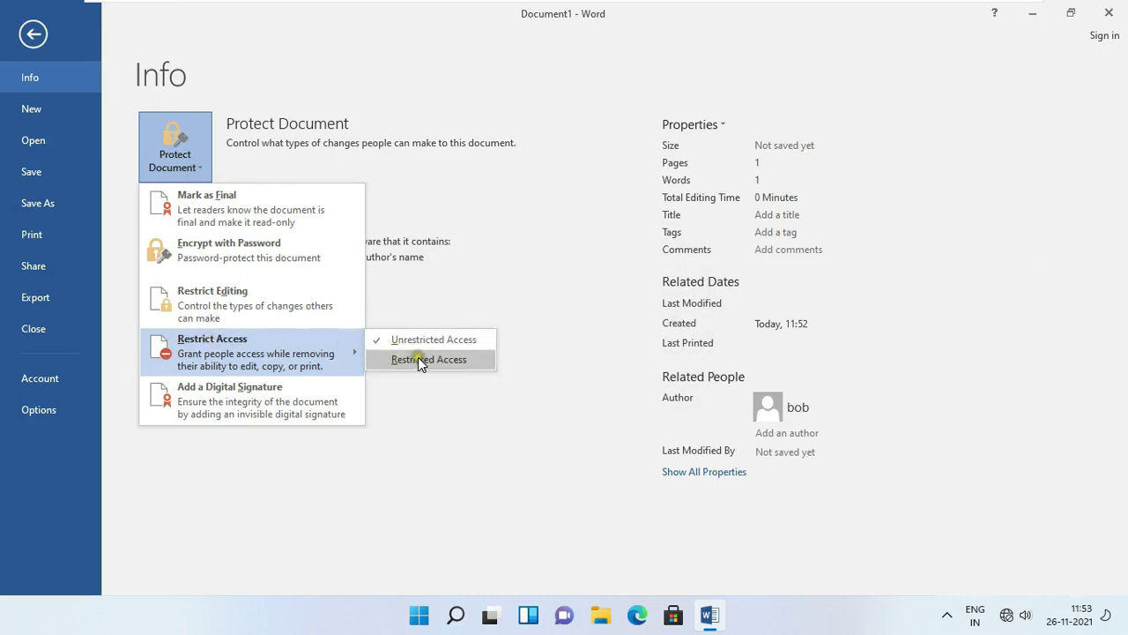
click(418, 358)
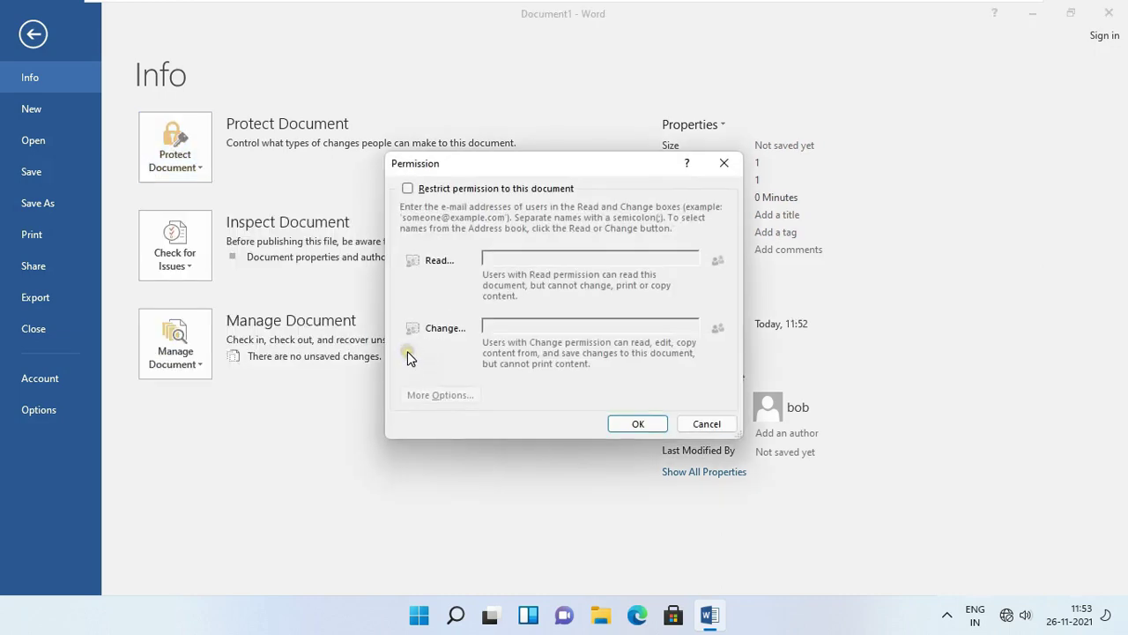
click(407, 189)
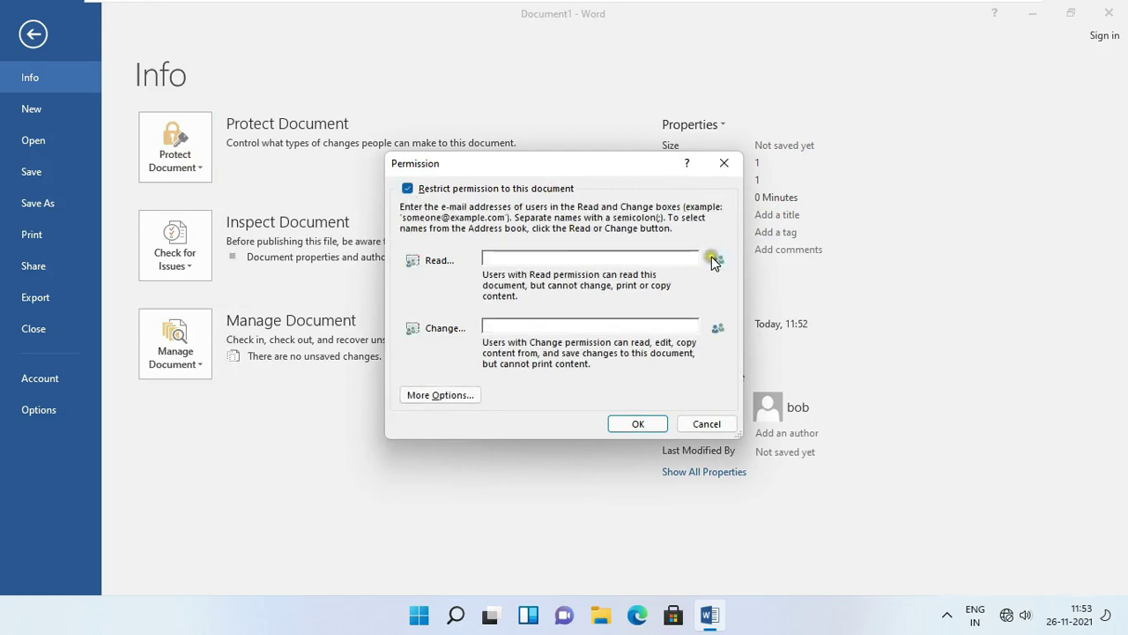
click(436, 397)
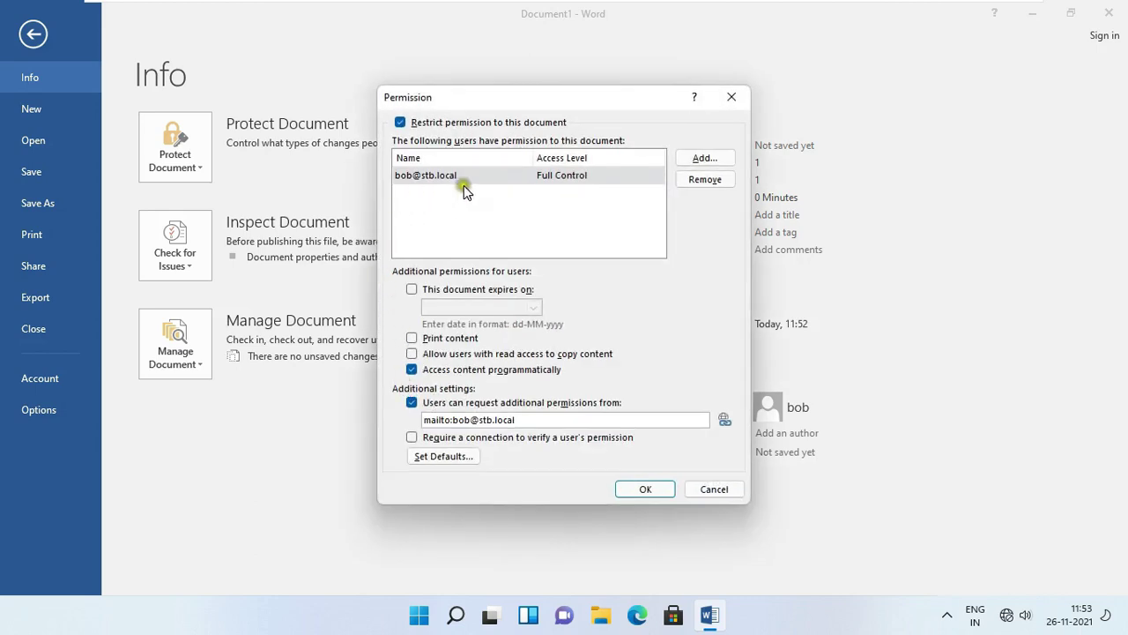
Step: Add one domain user with Read access and the IT admin with Change access, then apply
click(703, 160)
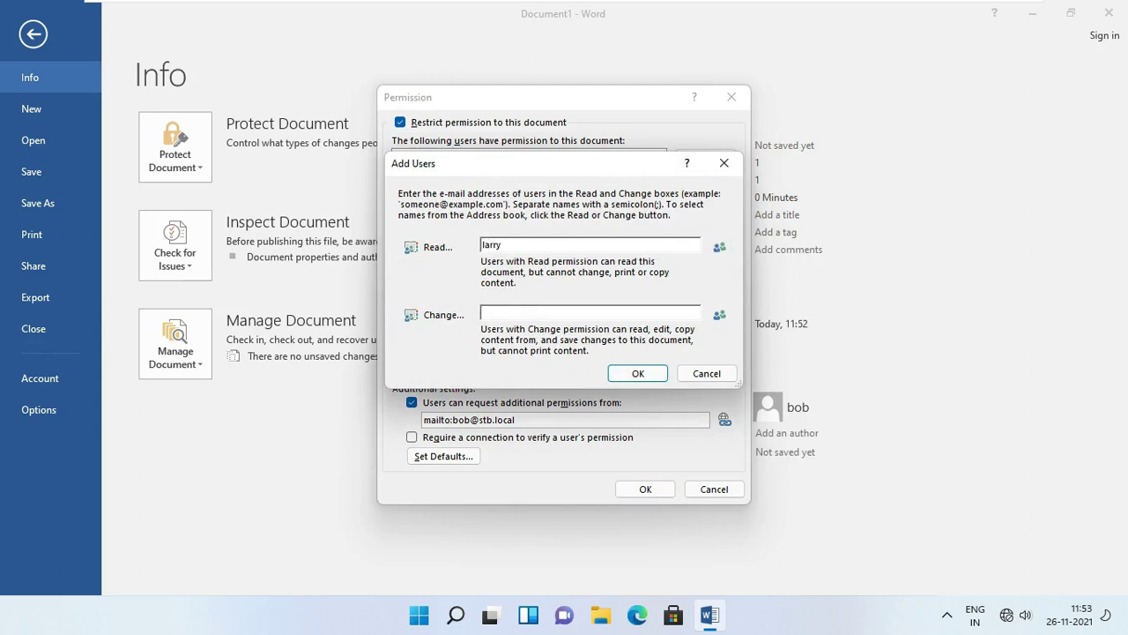
click(519, 245)
text(@stb.local)
click(503, 311)
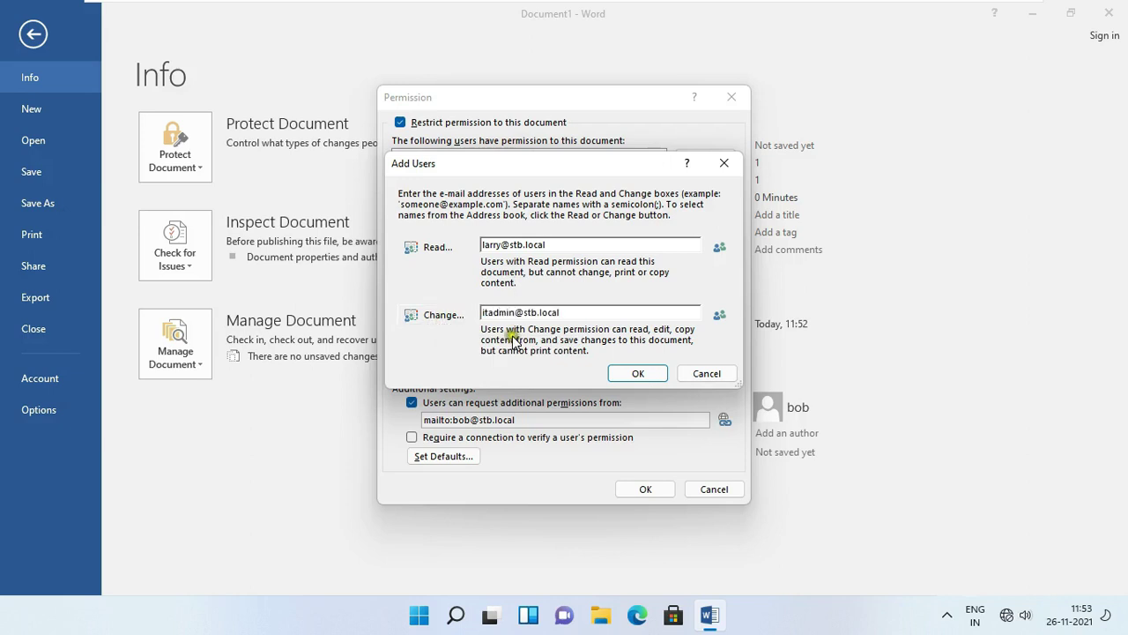
click(641, 373)
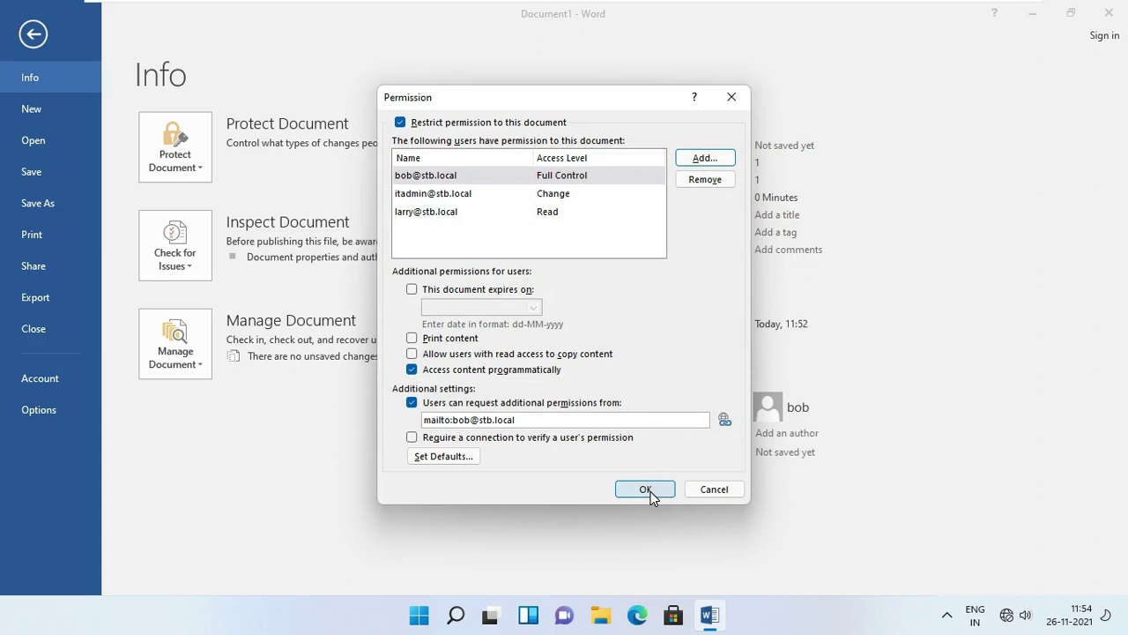
click(647, 491)
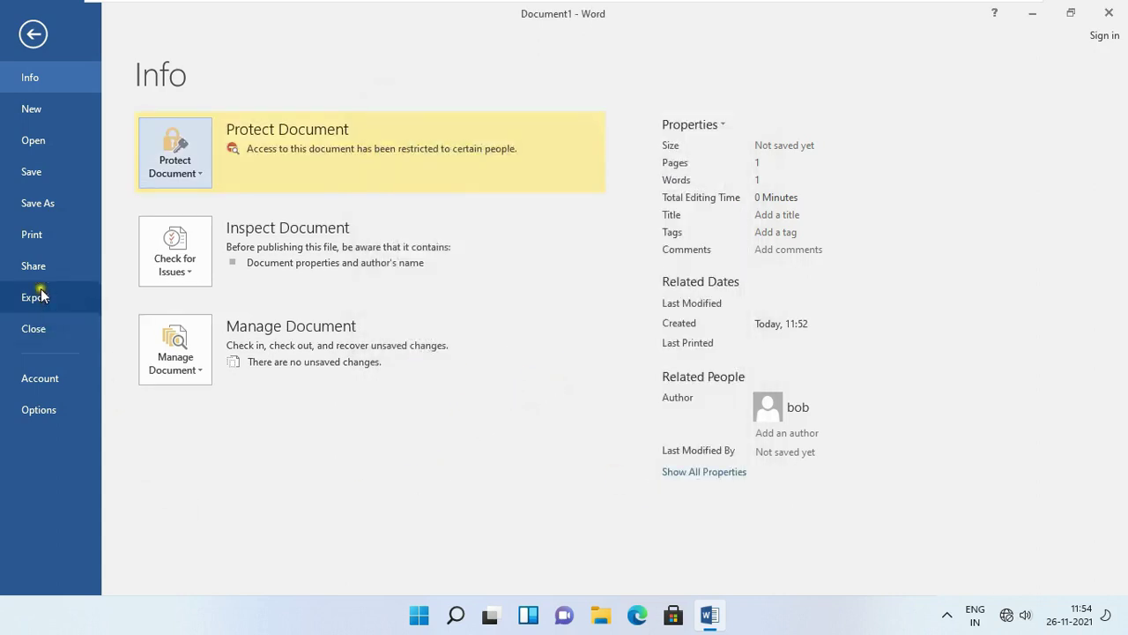
Step: Browse Save As to the server's RMS_DOCS shared folder
click(41, 204)
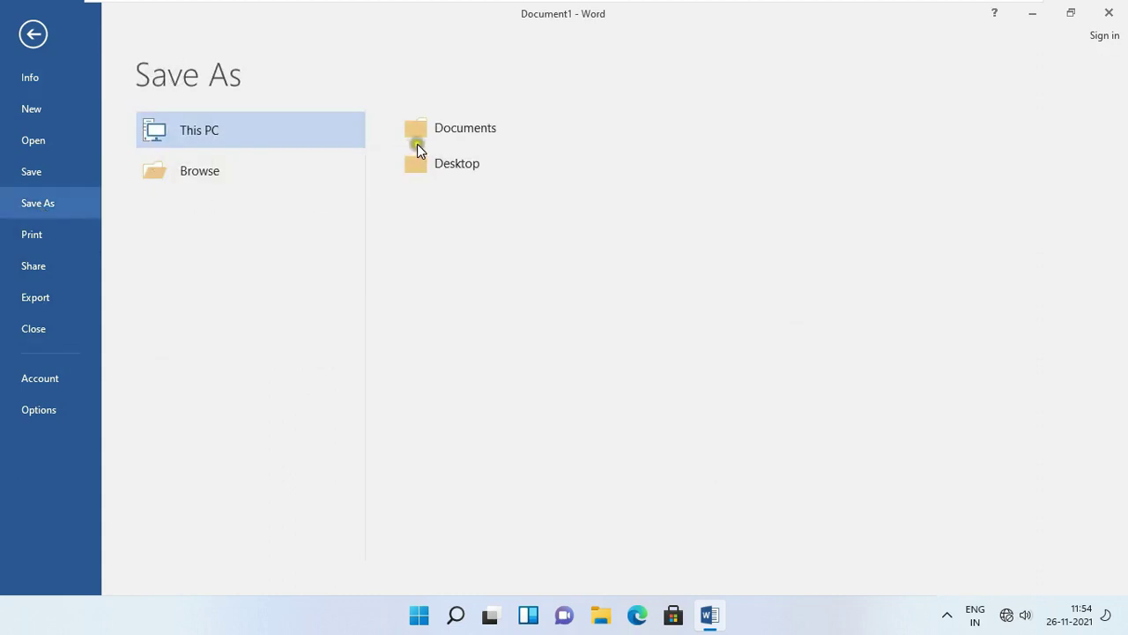
click(225, 168)
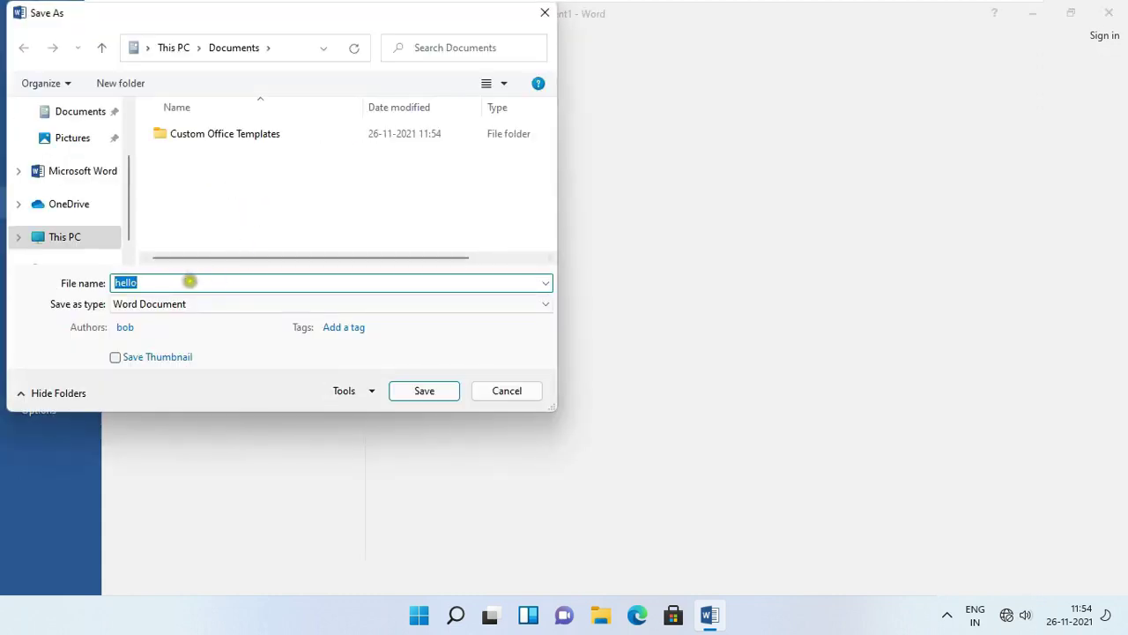
text(\\server)
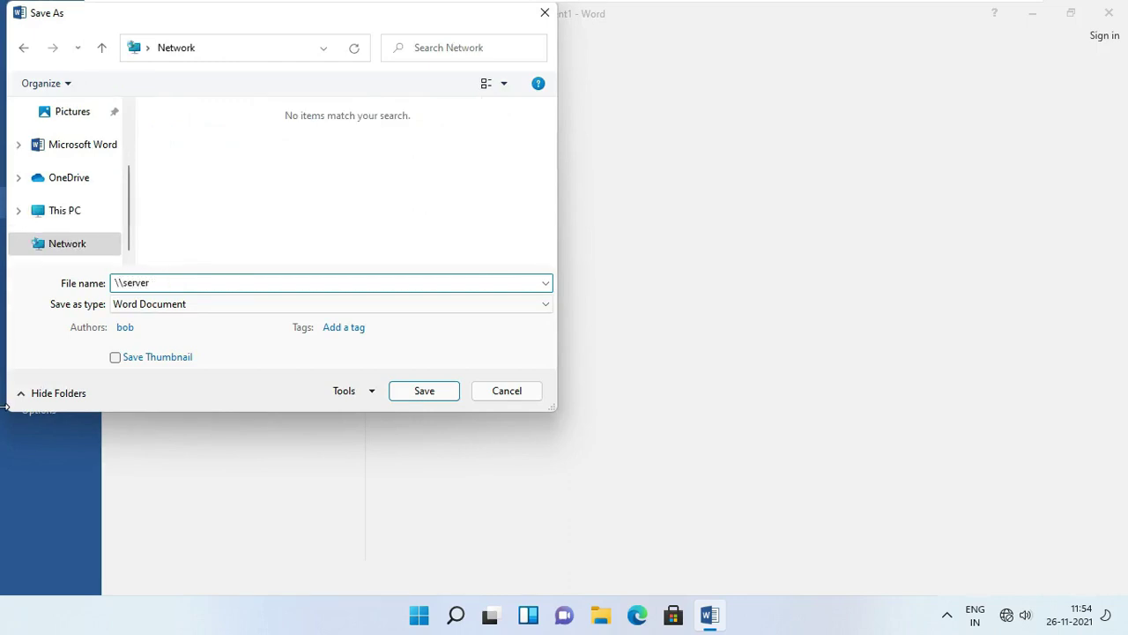
key(Return)
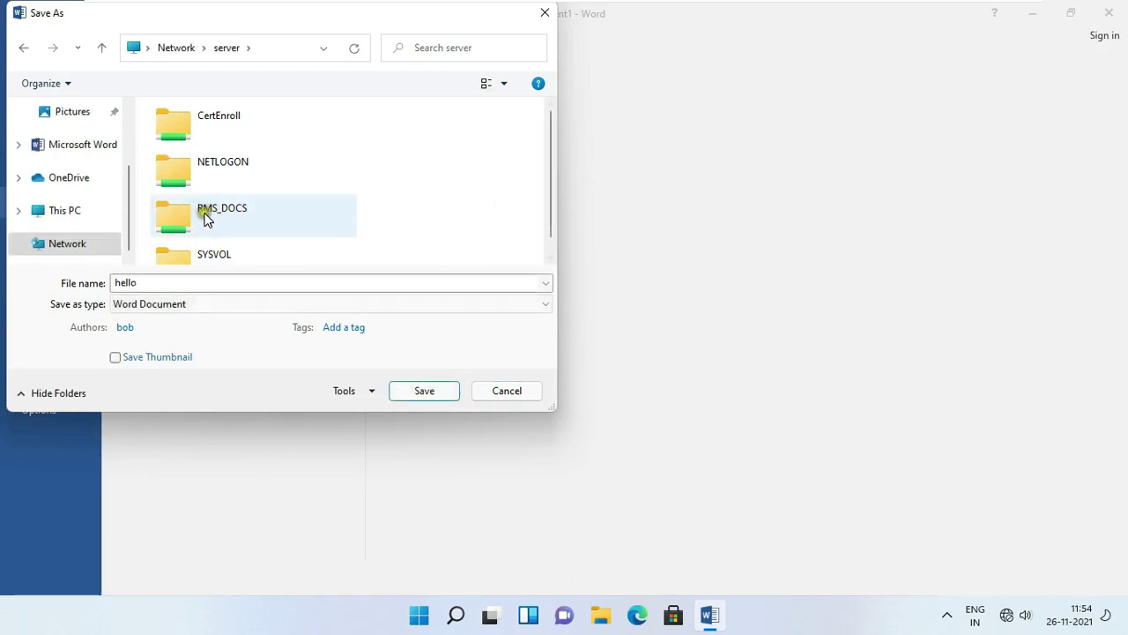
double_click(204, 218)
Step: Save the document as bobdata in RMS_DOCS and close Word
double_click(180, 280)
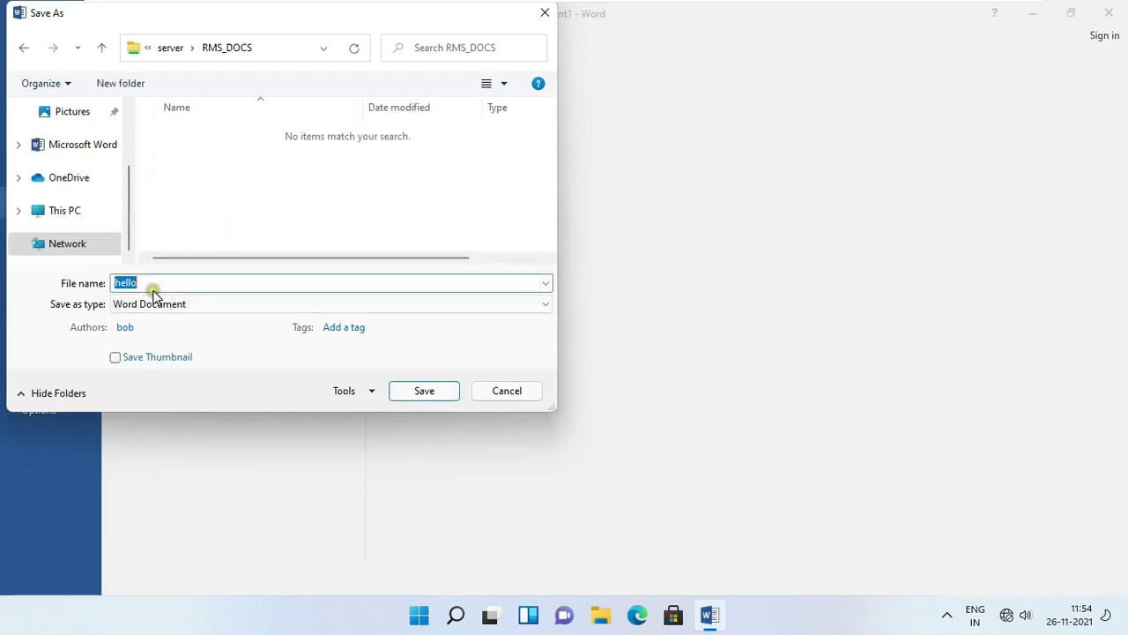
text(bobdata)
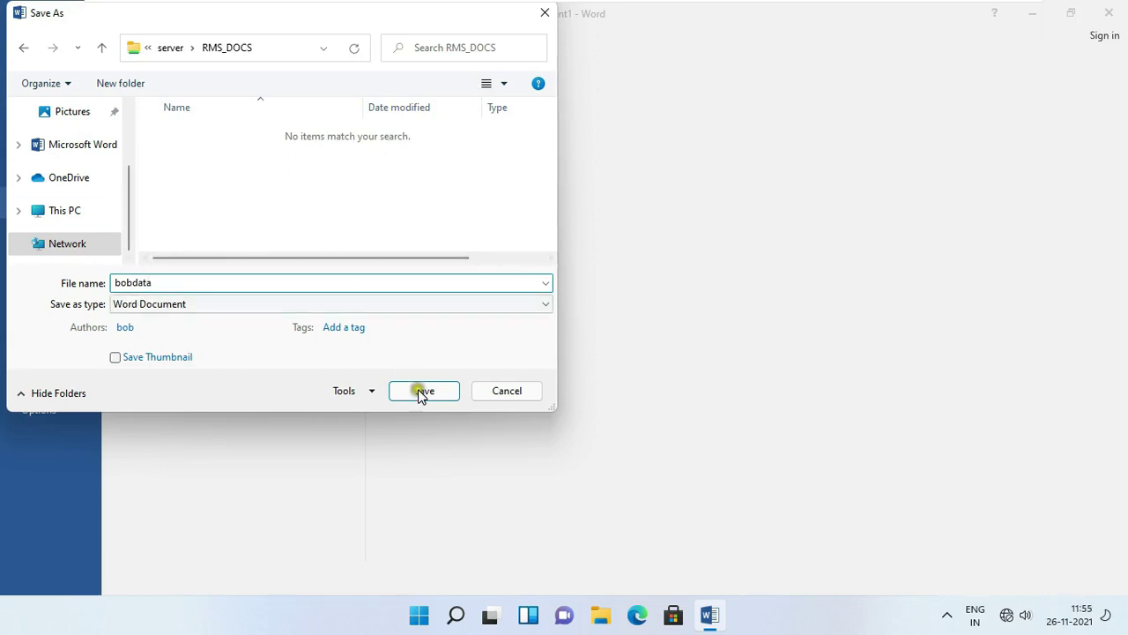
click(422, 391)
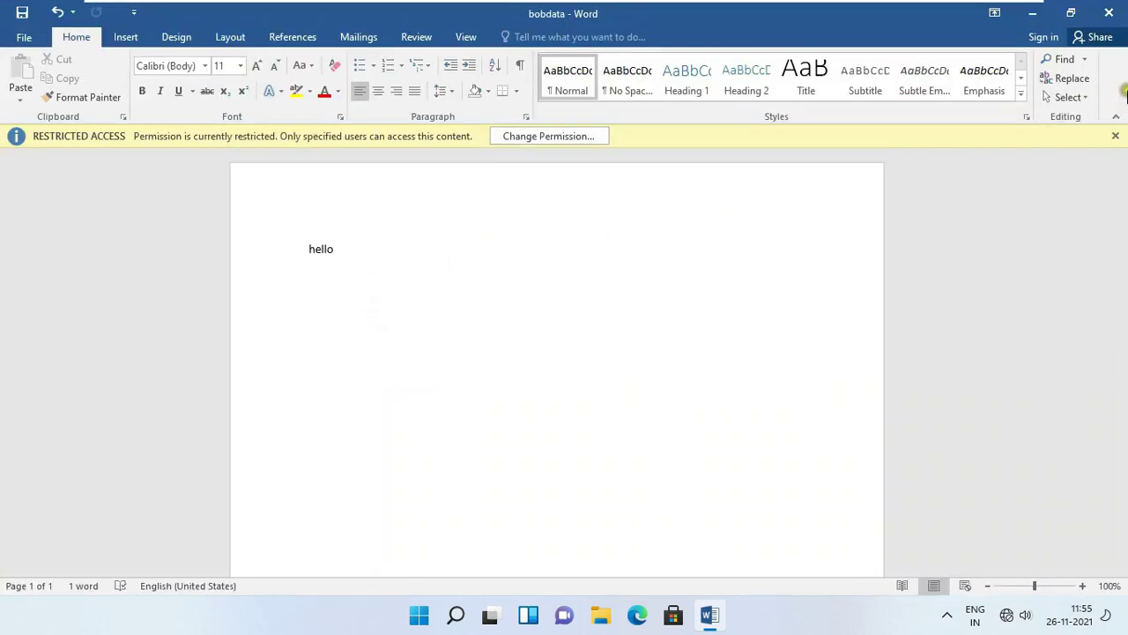
click(1112, 15)
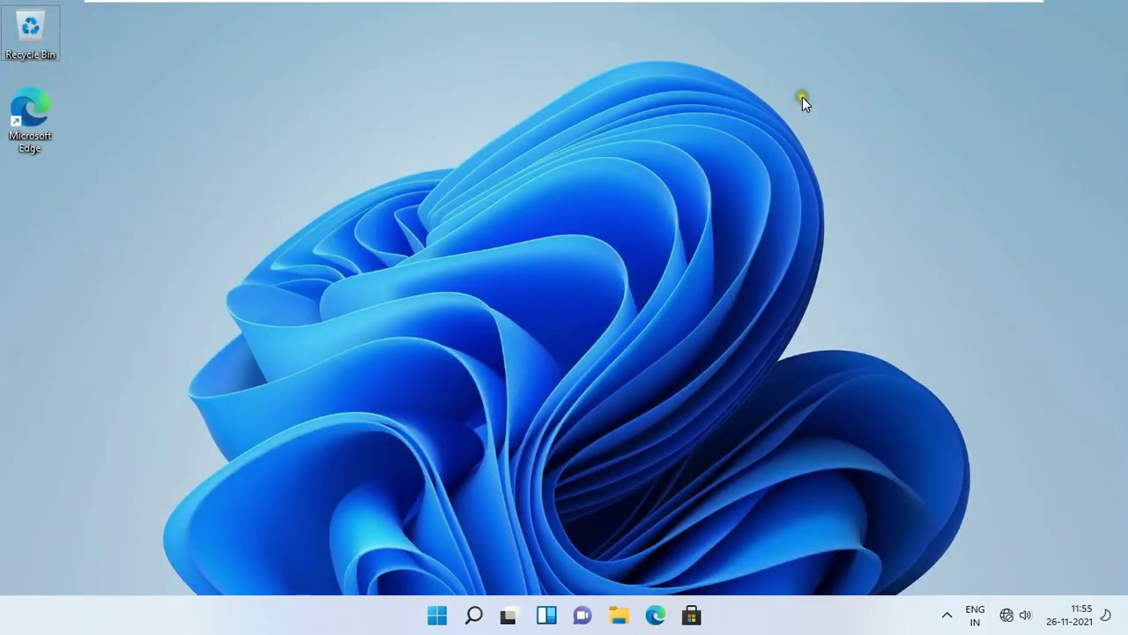
Step: Sign out of the current Windows account and reach the sign-in screen
right_click(437, 615)
mouse_move(475, 553)
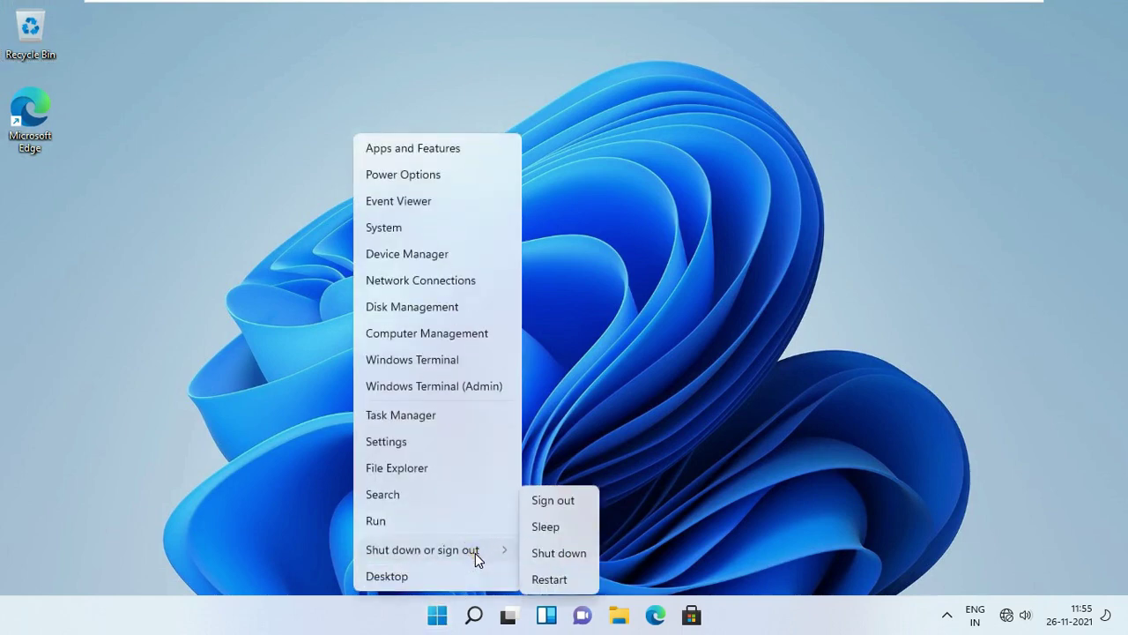
click(564, 500)
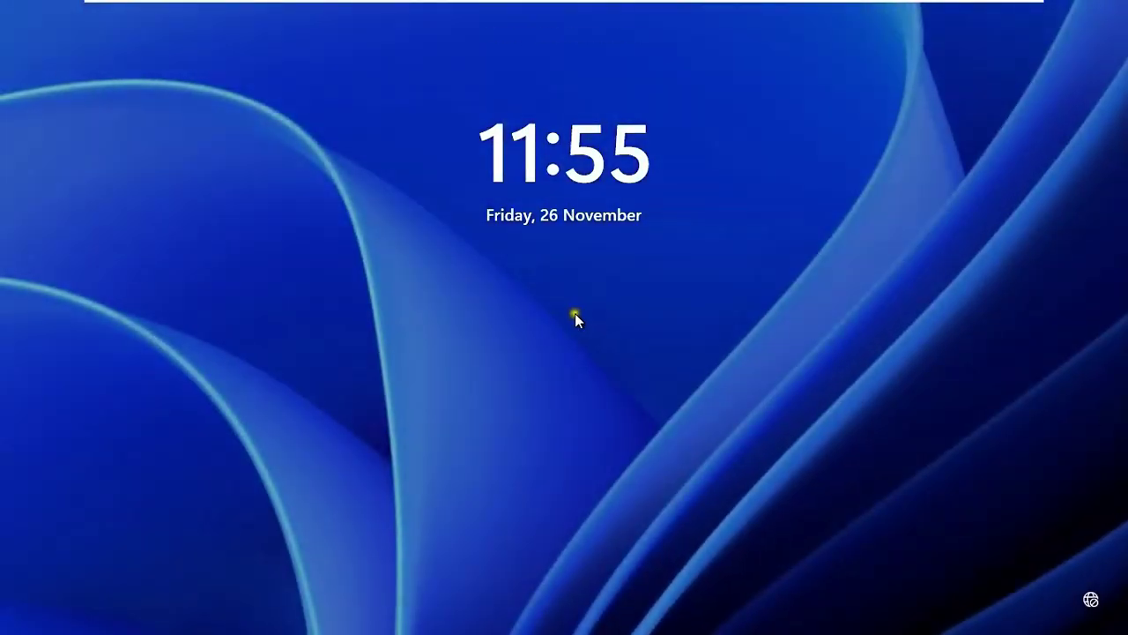
click(575, 316)
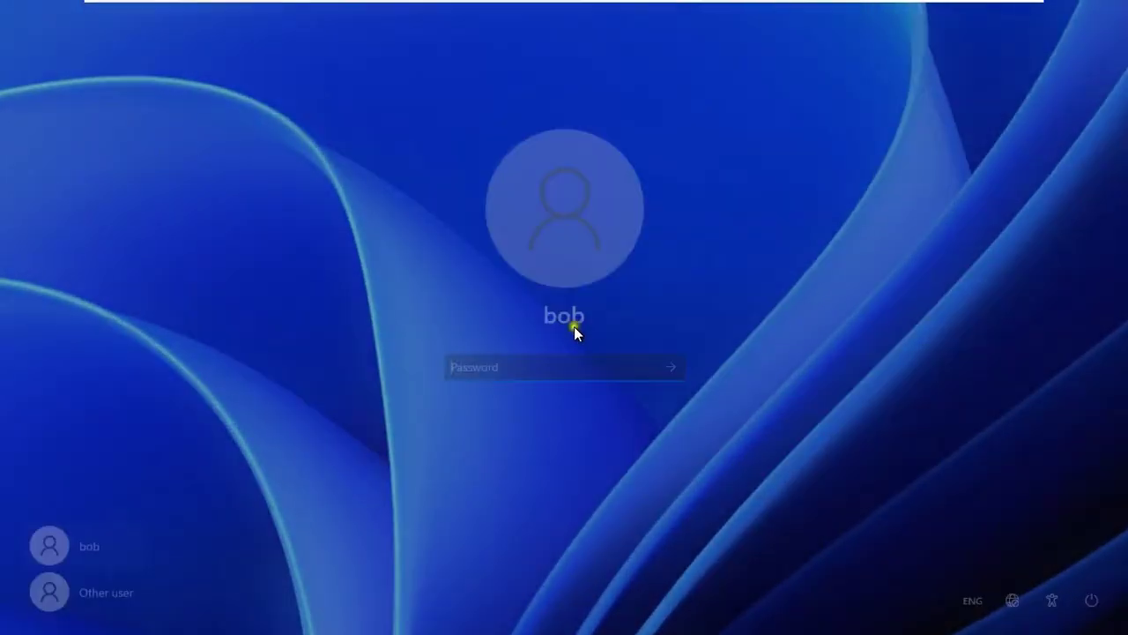
Step: Sign in as the other domain user and get to the desktop
click(109, 586)
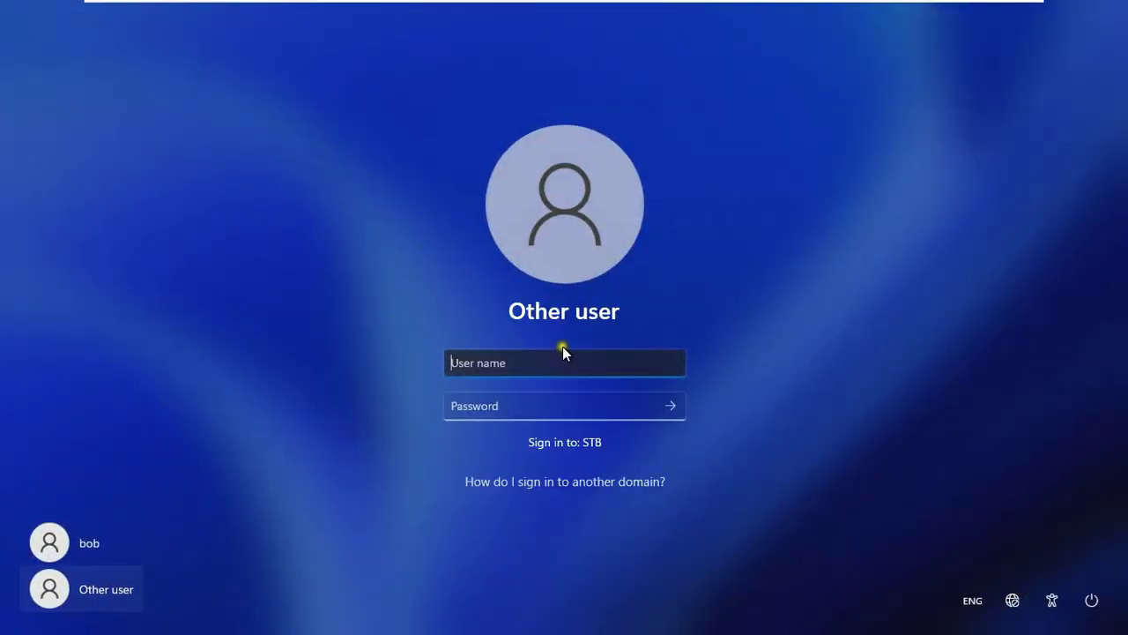
text(larry)
click(516, 401)
text(p)
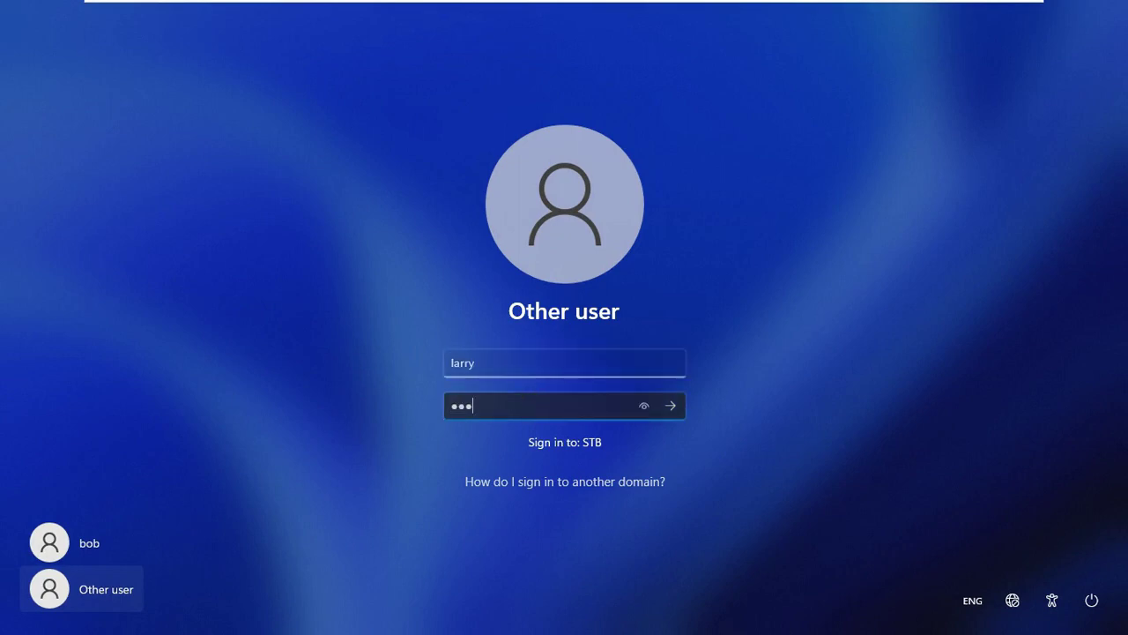
key(Return)
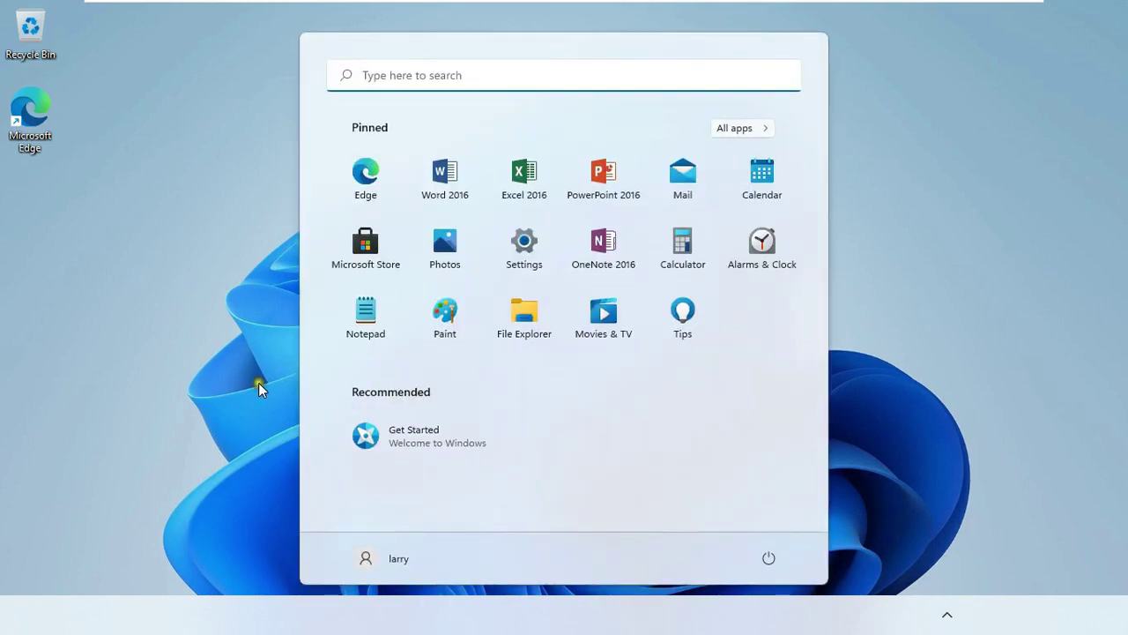
click(153, 344)
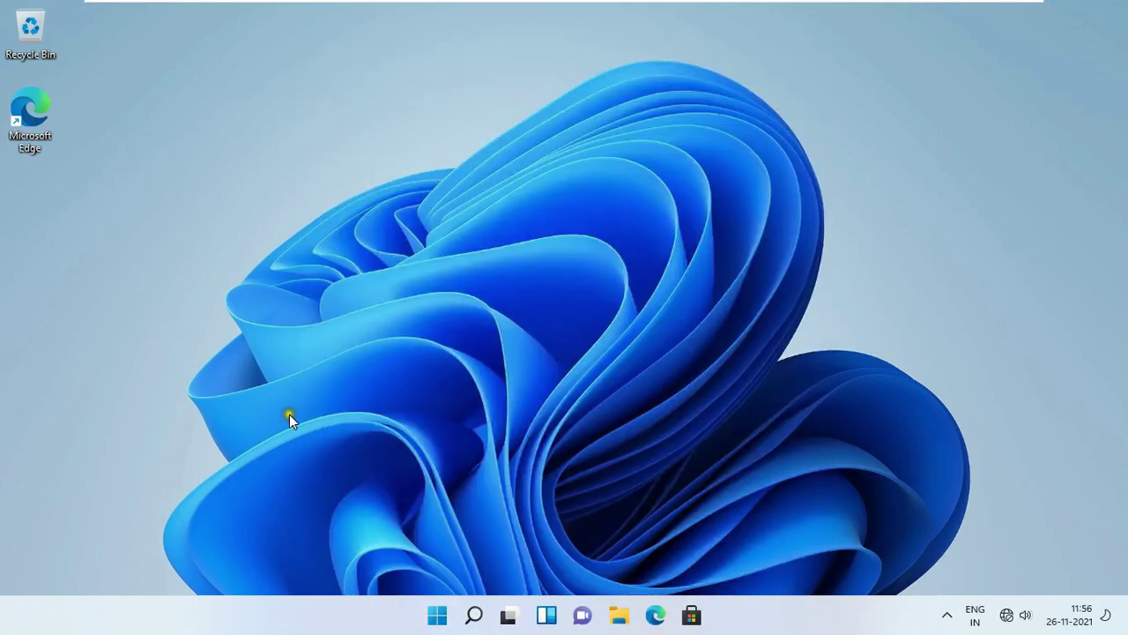
Step: Open the server's RMS_DOCS share by running the \\server path
right_click(437, 610)
click(375, 520)
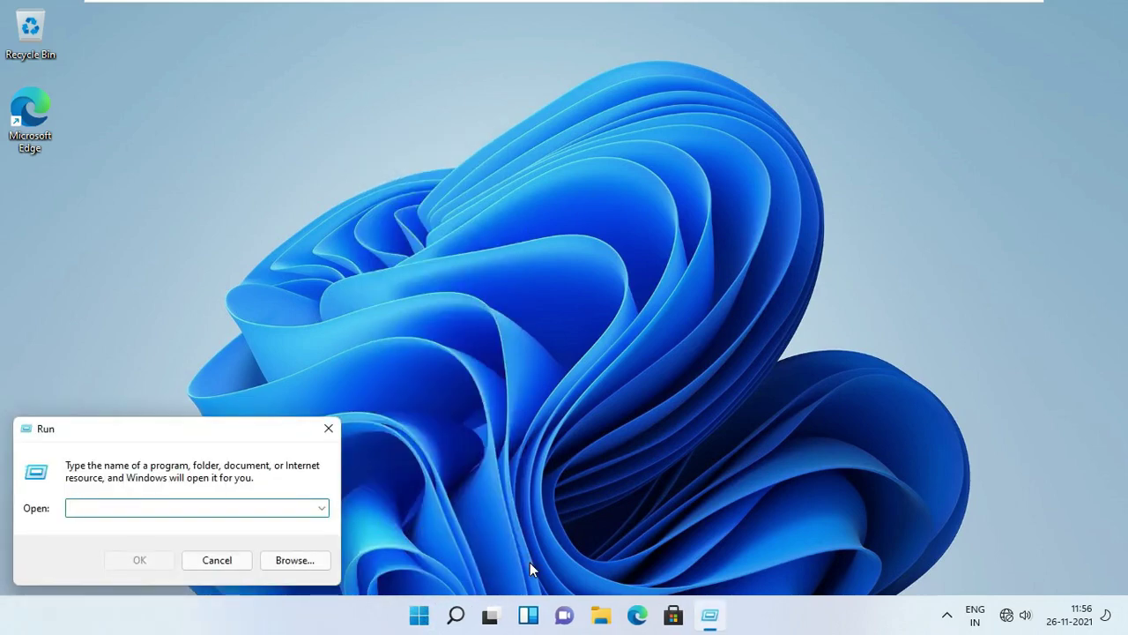
text(\server)
key(Return)
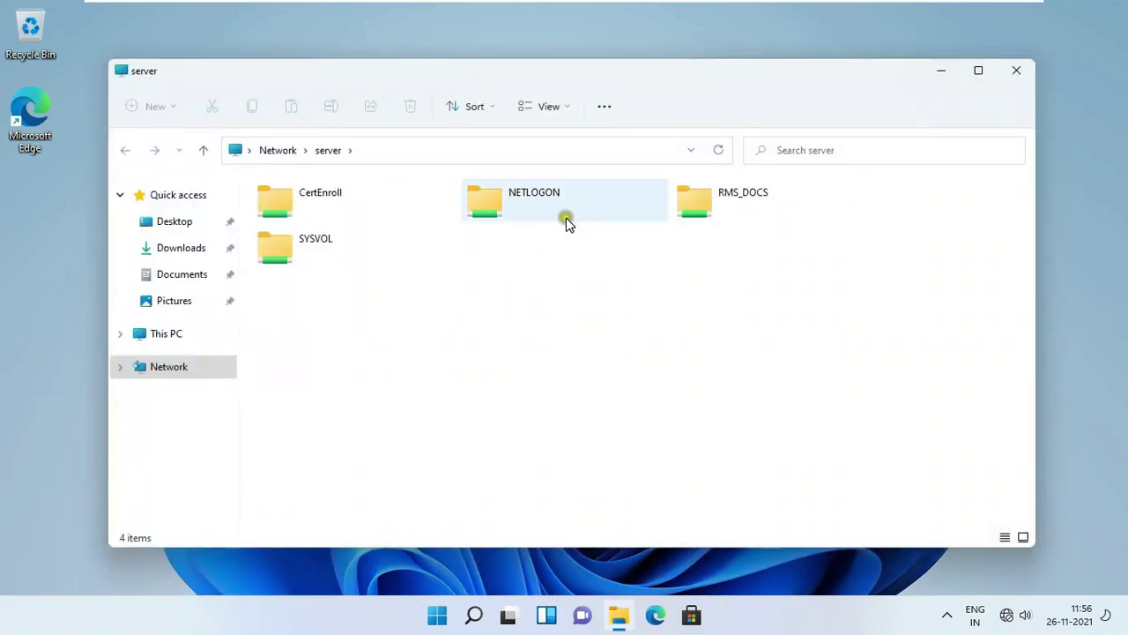
click(739, 195)
double_click(739, 195)
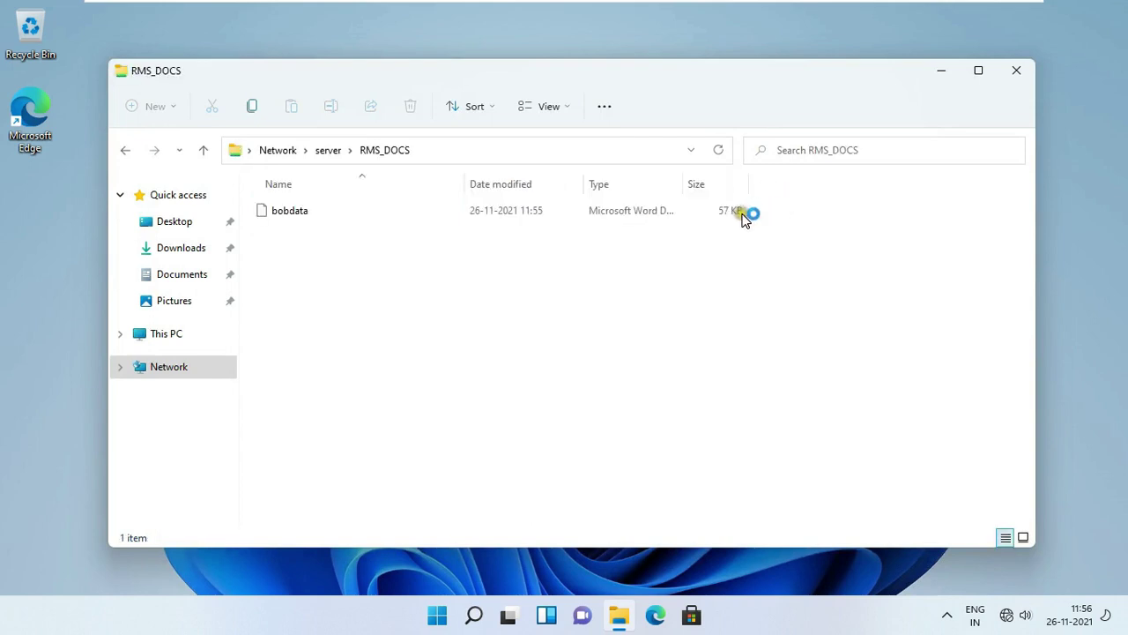
Step: Open bobdata in Word, agreeing to the rights server connection and certificate warning
click(295, 218)
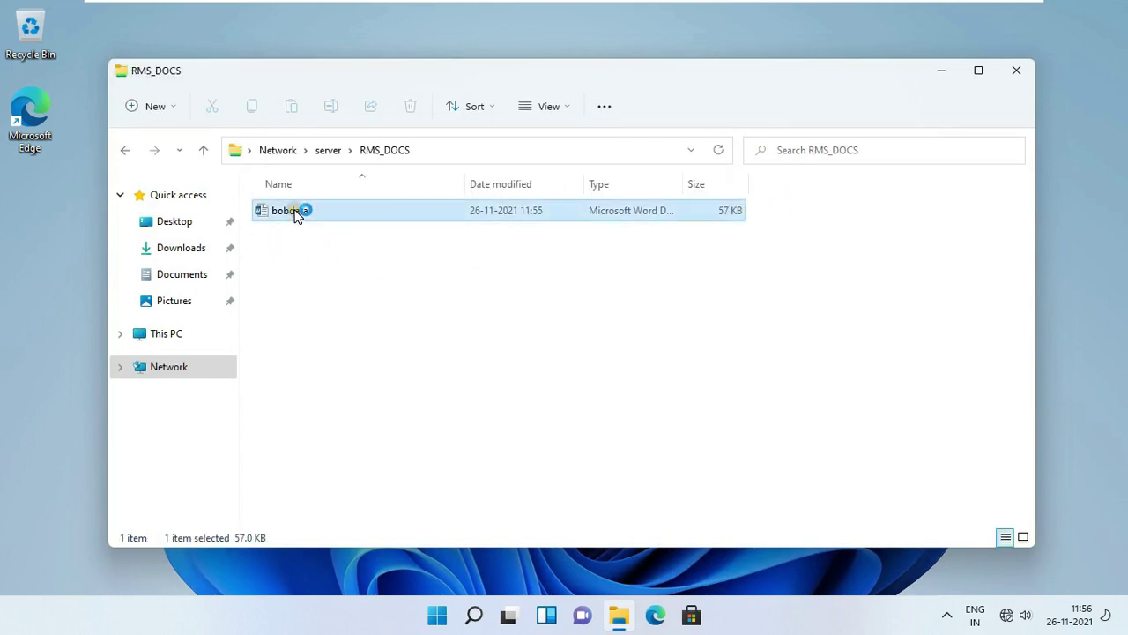
right_click(361, 222)
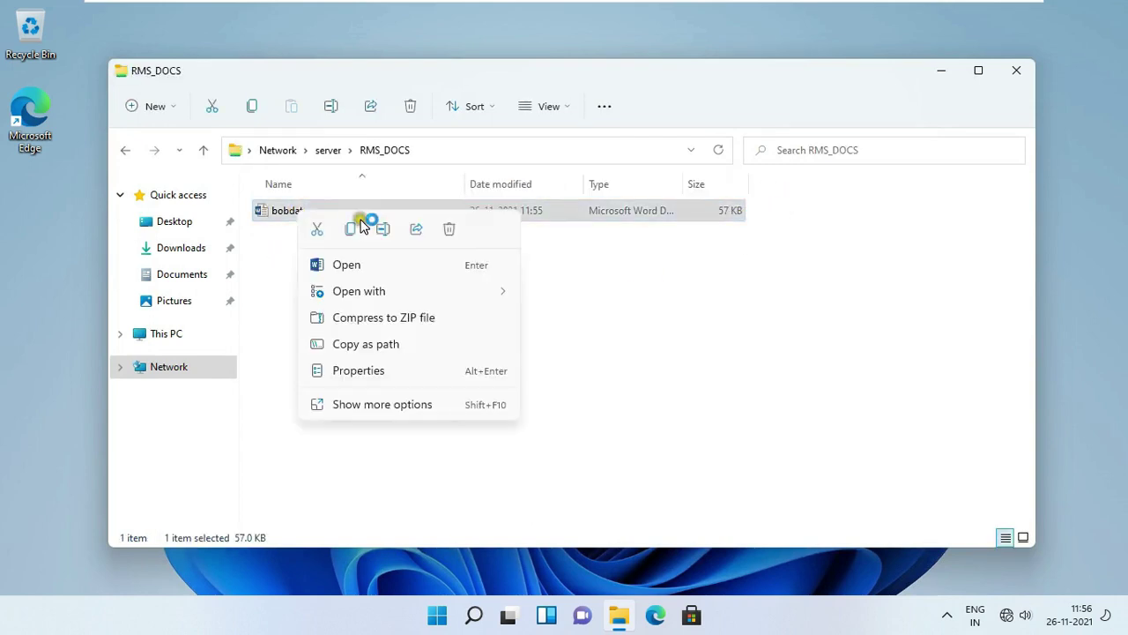
click(342, 264)
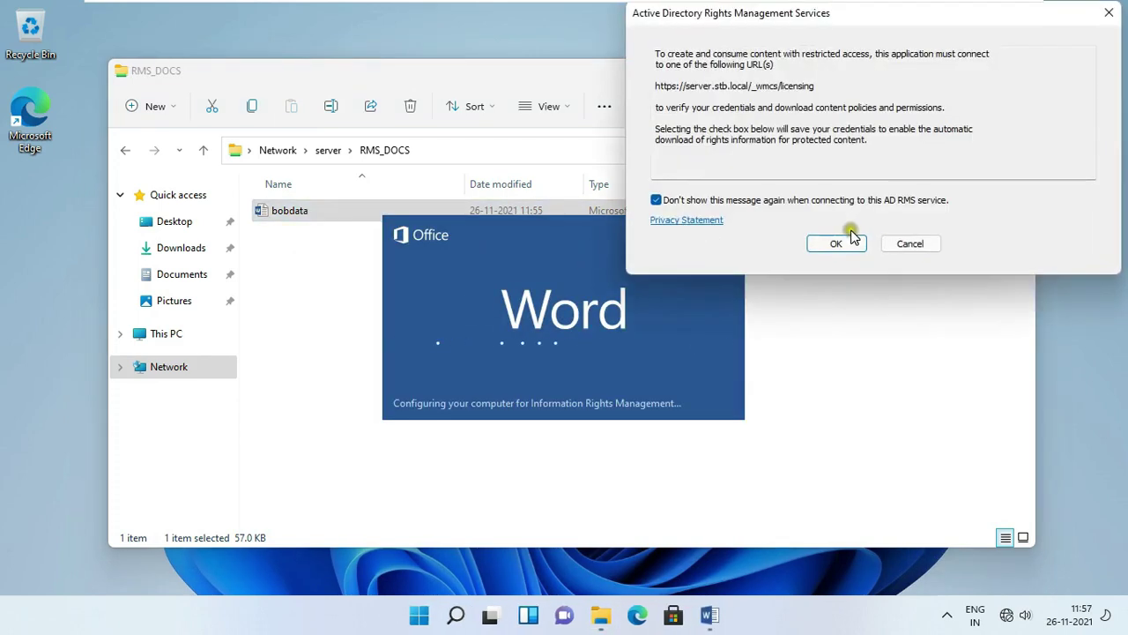
click(836, 244)
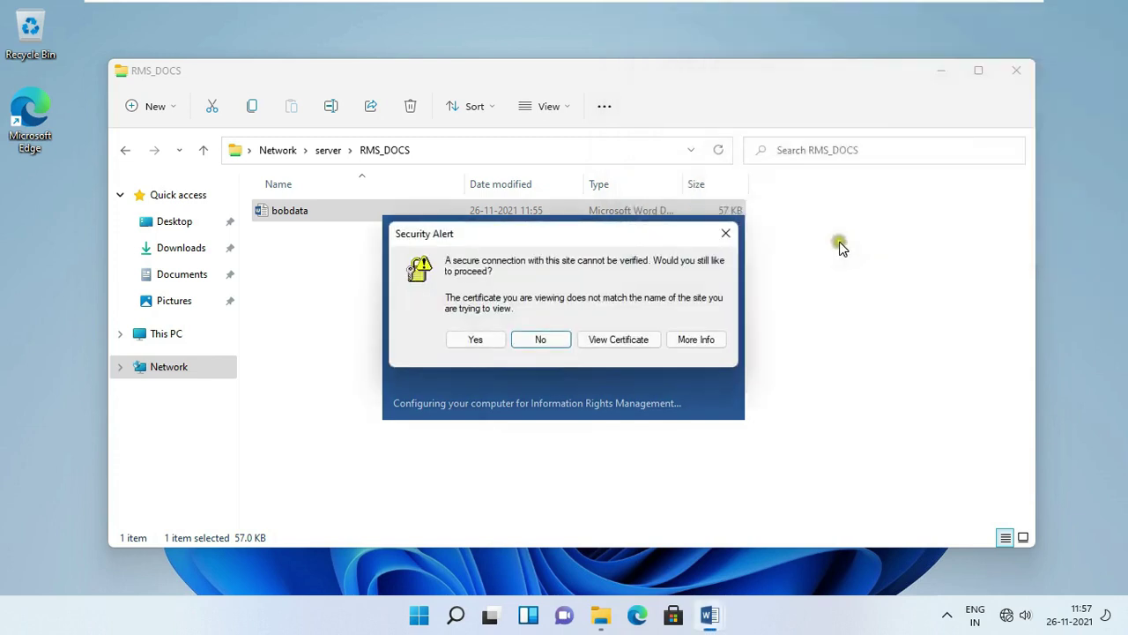
click(467, 340)
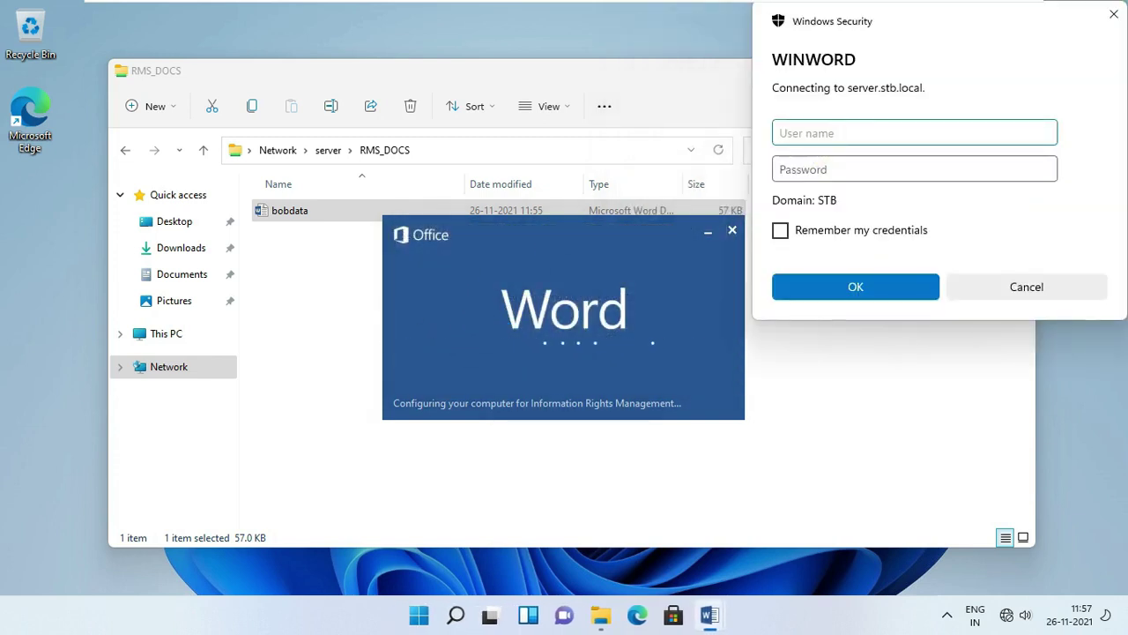
Step: Sign in to the rights server with the domain user's username and password
text(larry)
key(Tab)
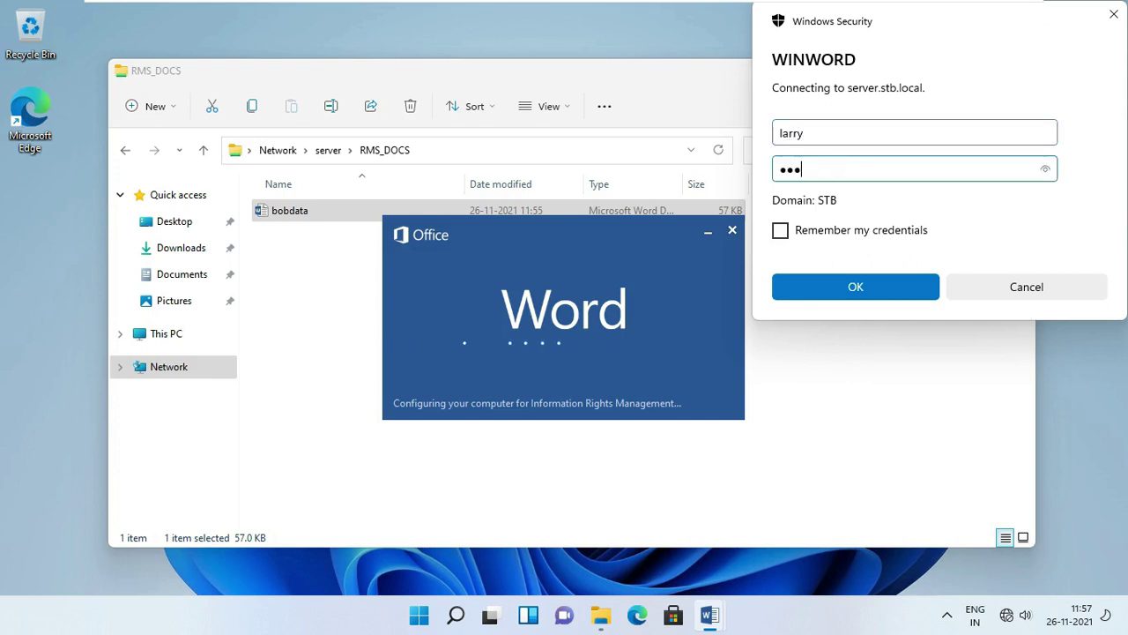
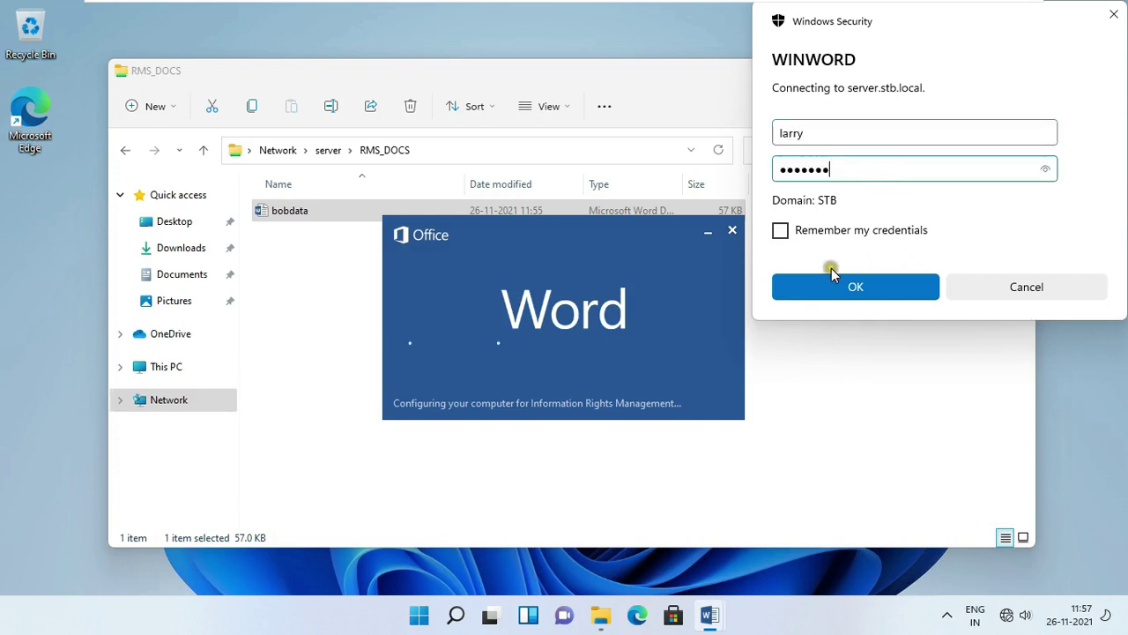
click(833, 280)
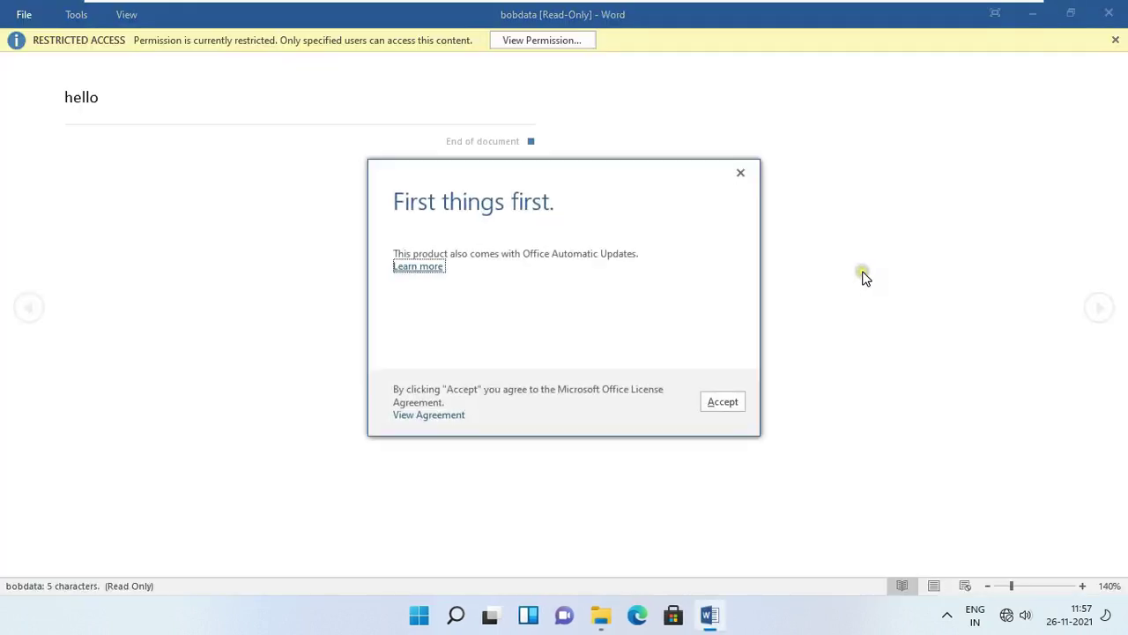
Step: Accept the Office licence, dismiss the restricted-access notice, and try select-all and print
click(721, 402)
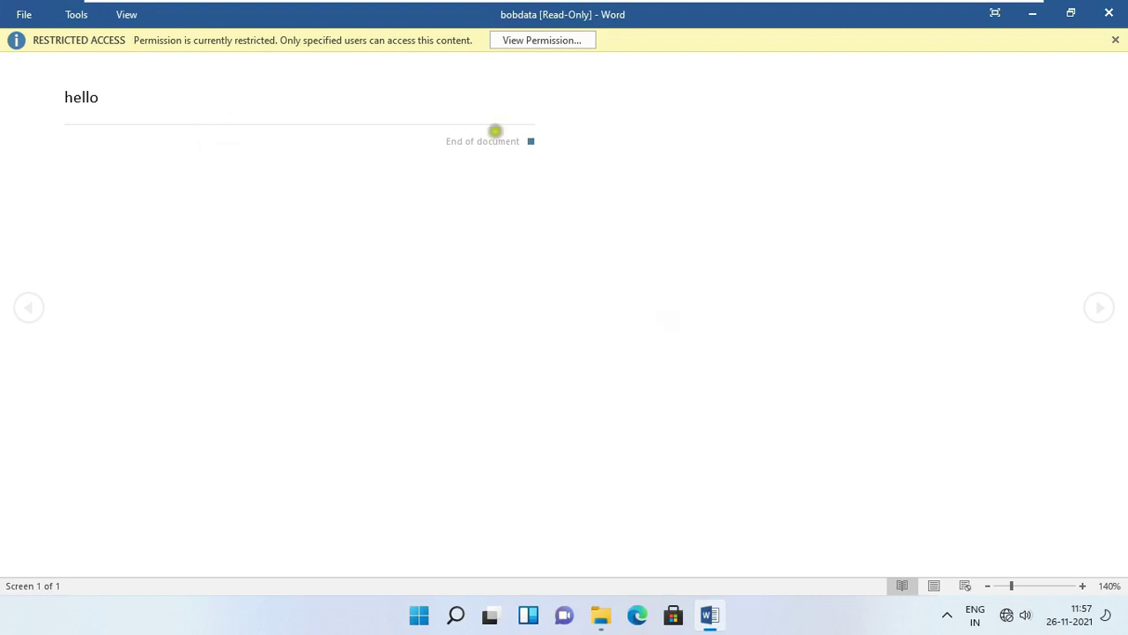
click(1115, 40)
key(ctrl+a)
key(ctrl+p)
key(Escape)
click(393, 161)
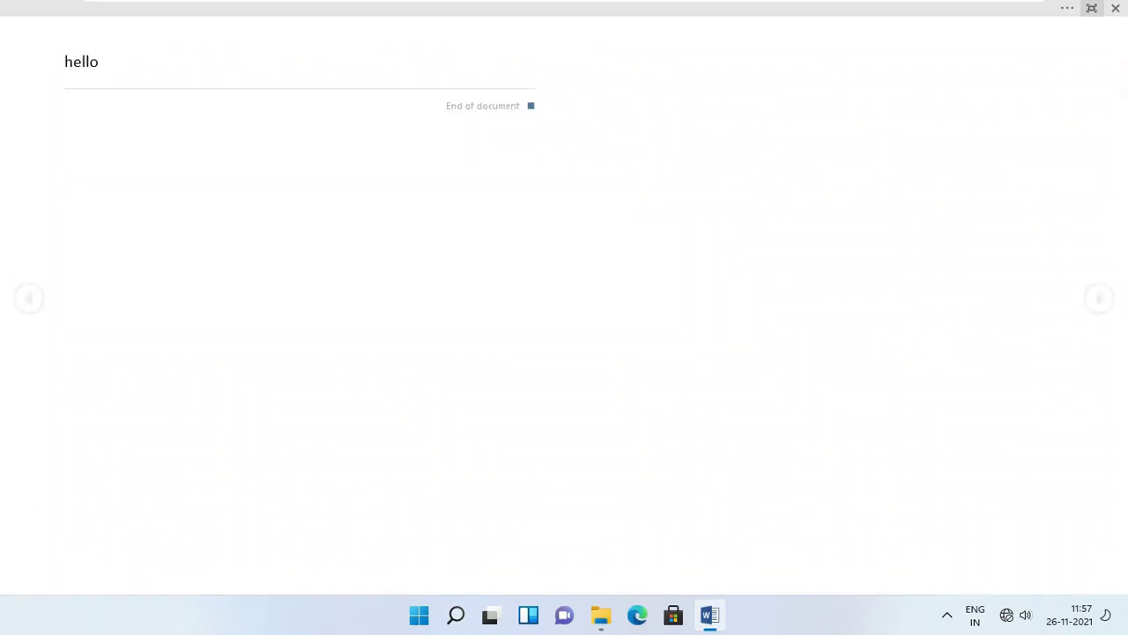
Step: Check the Tools, View and right-click options on 'hello', then close bobdata
click(75, 14)
click(126, 14)
click(302, 222)
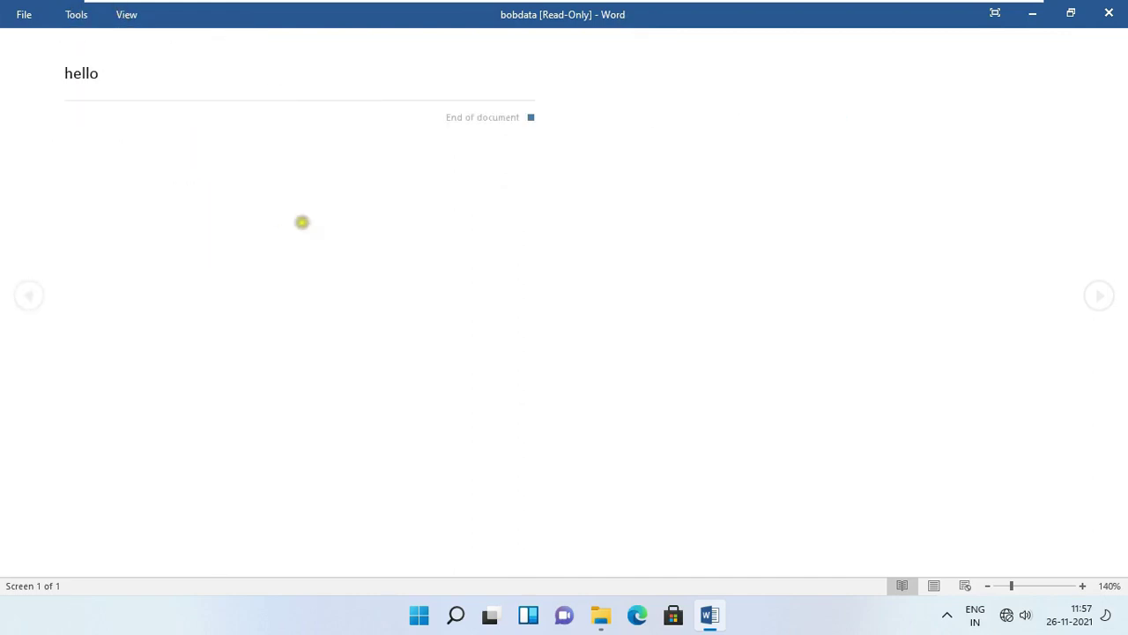
right_click(88, 75)
click(980, 29)
click(1109, 12)
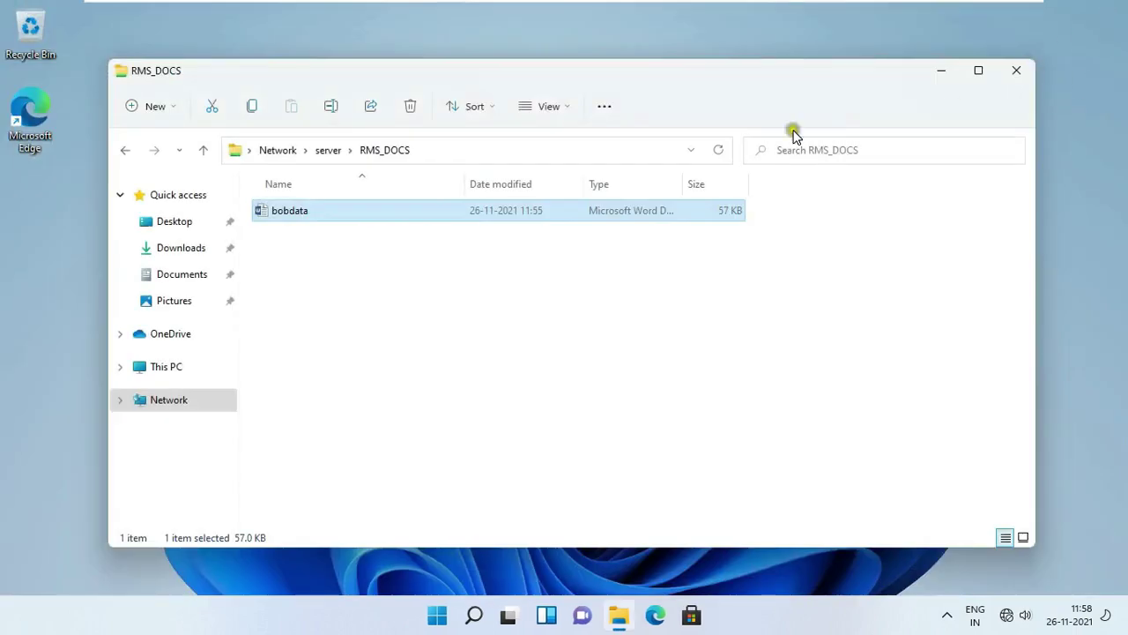
Step: Close the RMS_DOCS window and sign out of the current Windows account
click(1013, 73)
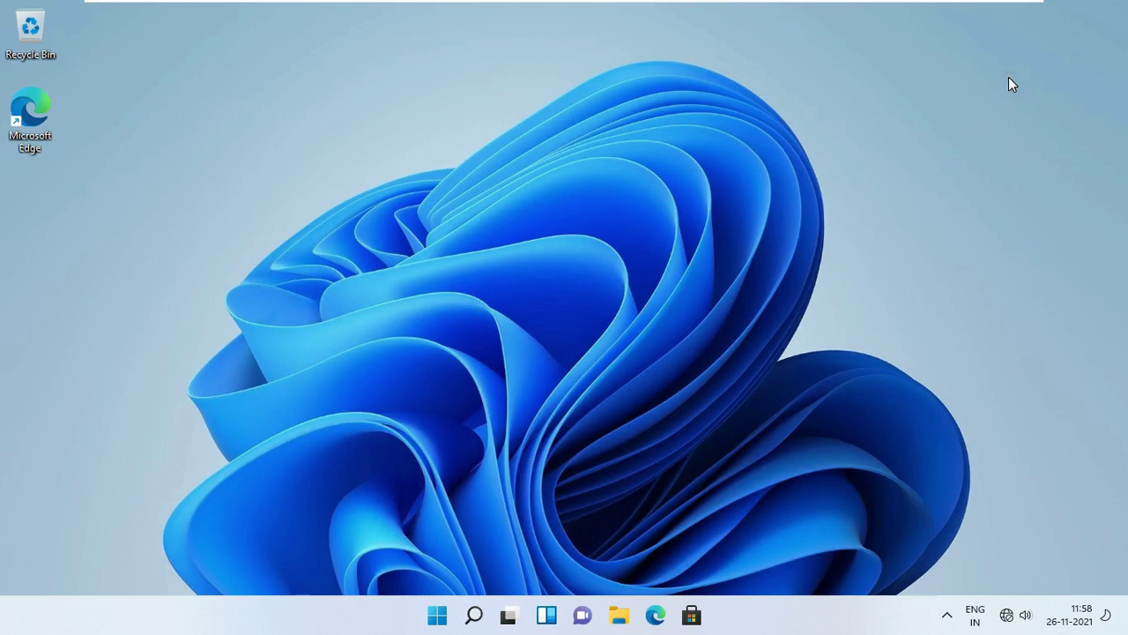
right_click(437, 614)
mouse_move(468, 549)
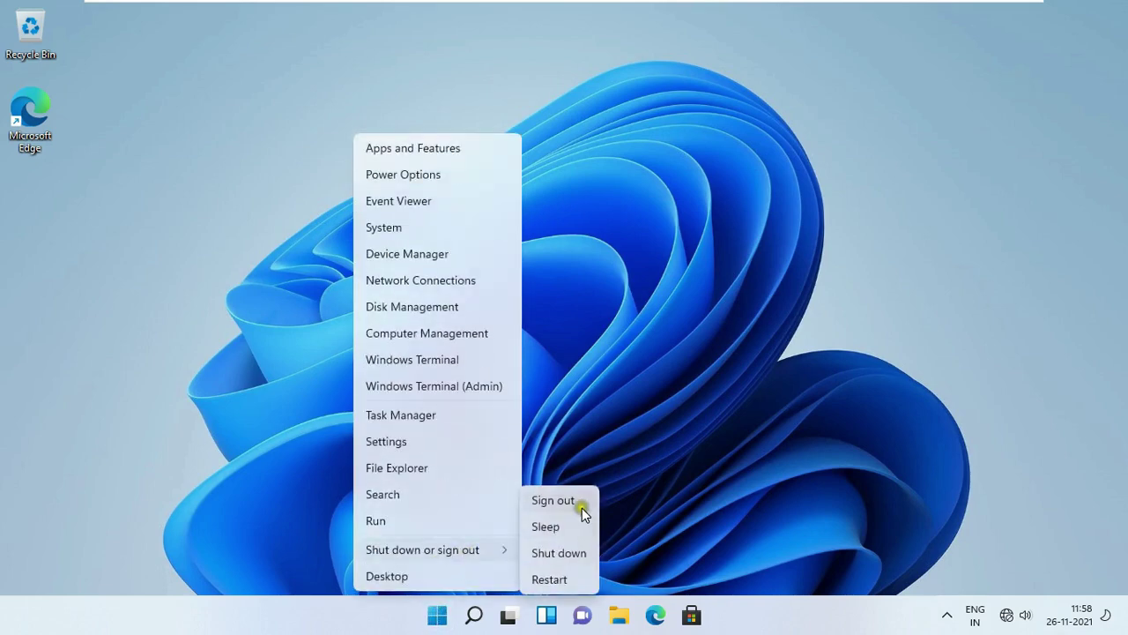
click(554, 500)
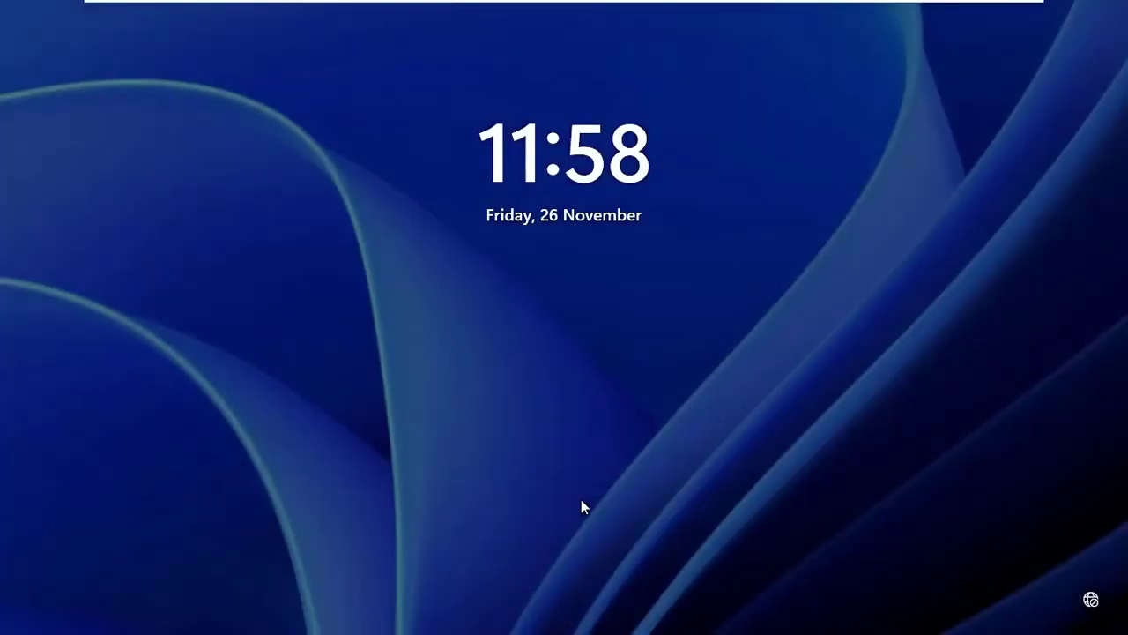
click(531, 280)
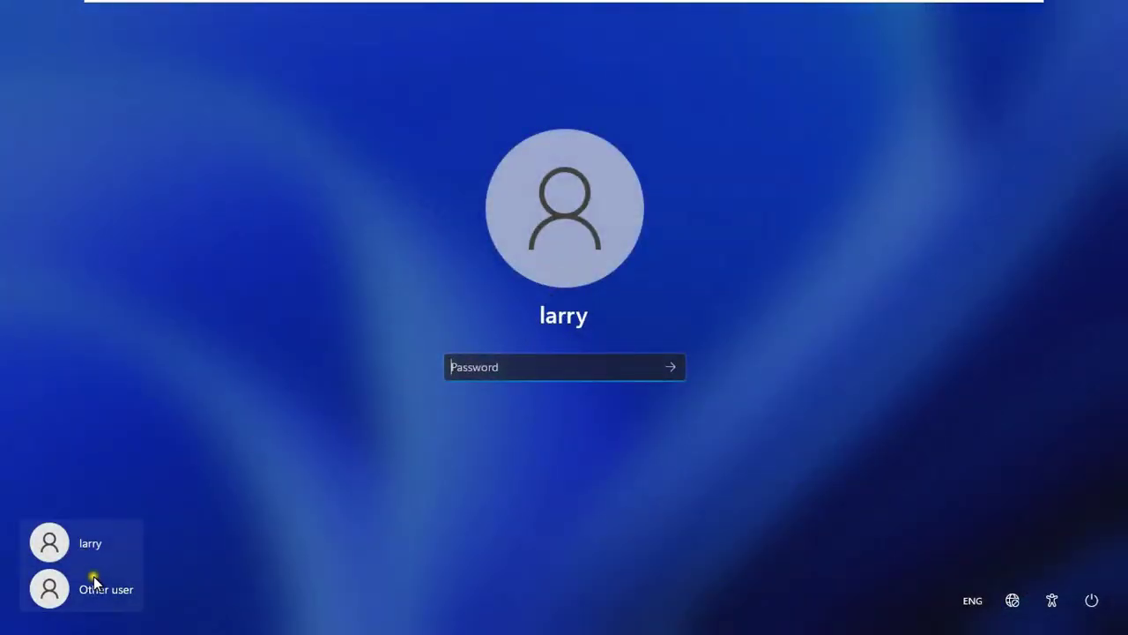
Step: Sign in as the IT admin account and bring up the app list
click(93, 576)
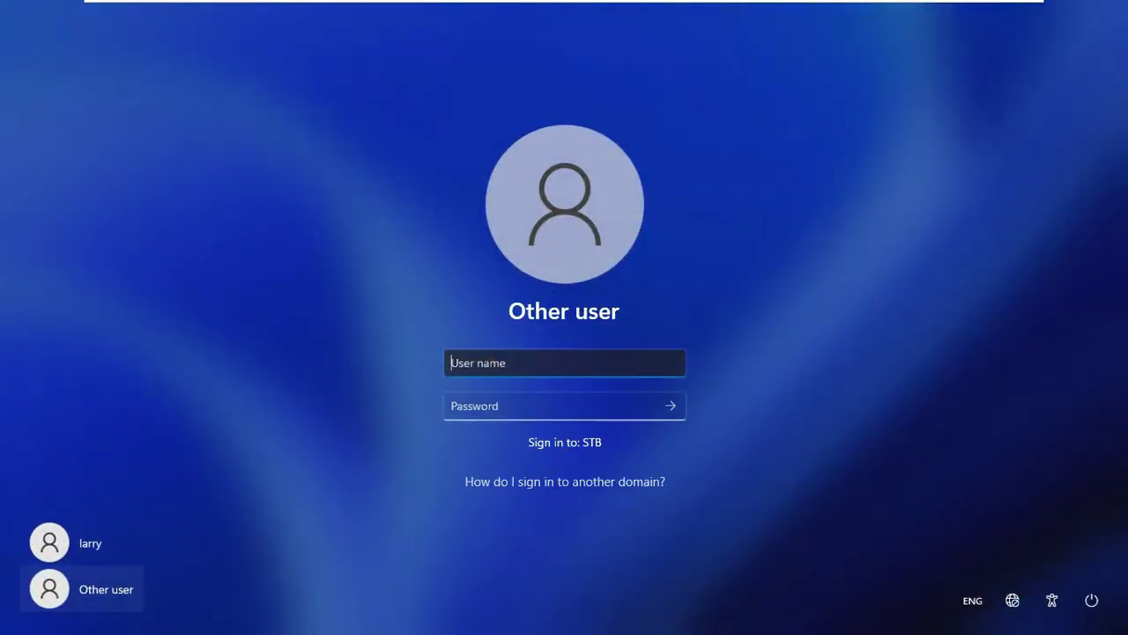
text(itadmin)
key(Tab)
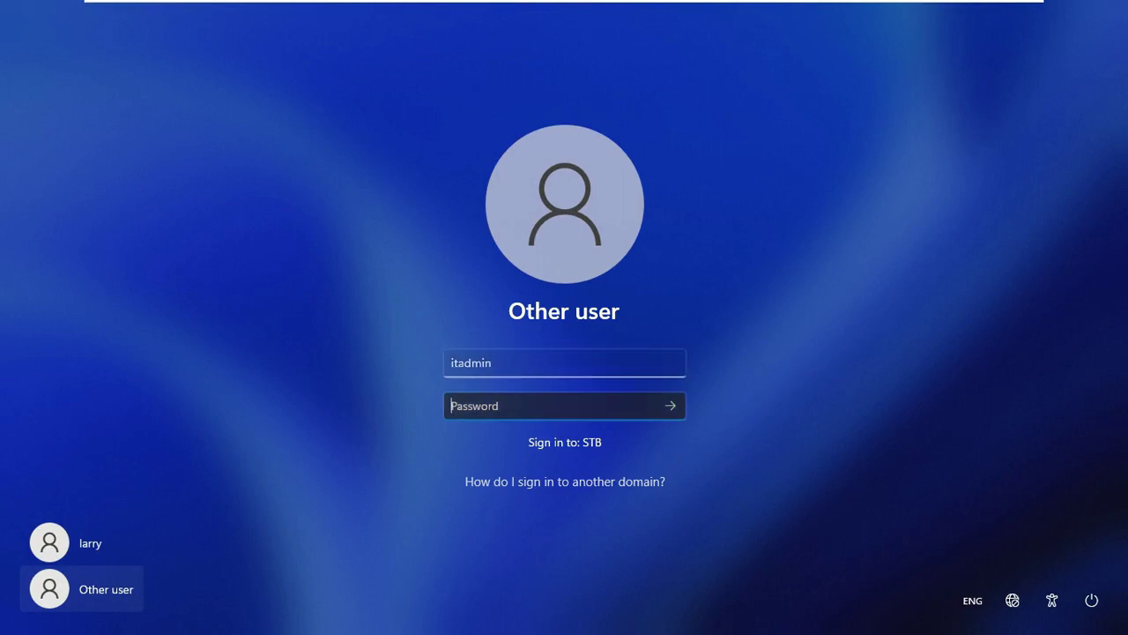
text(p)
key(Return)
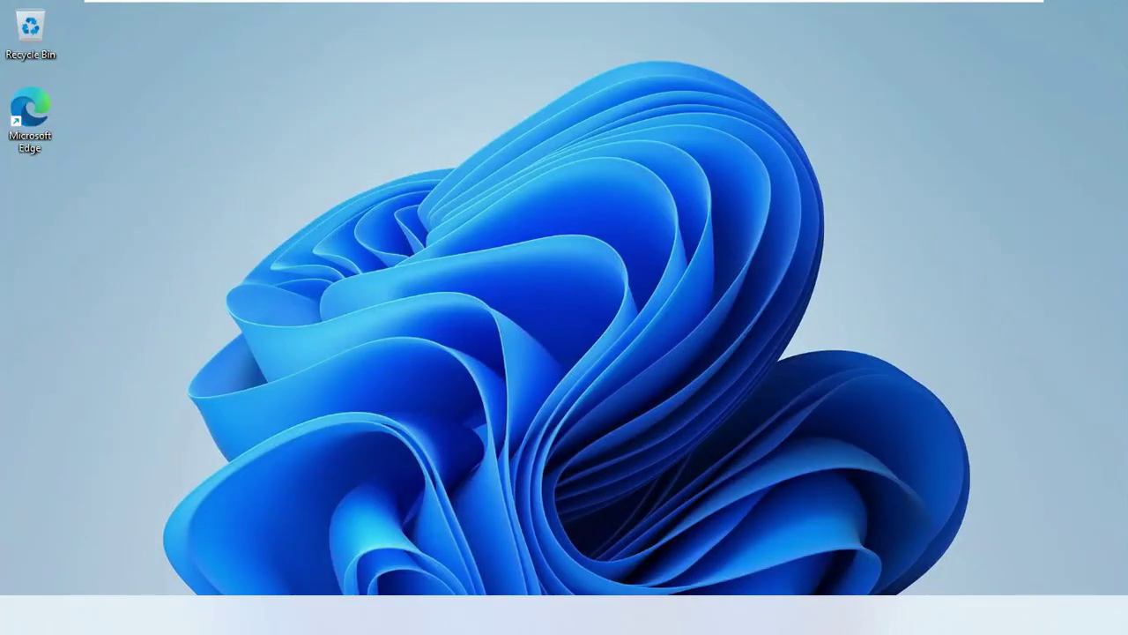
key(super)
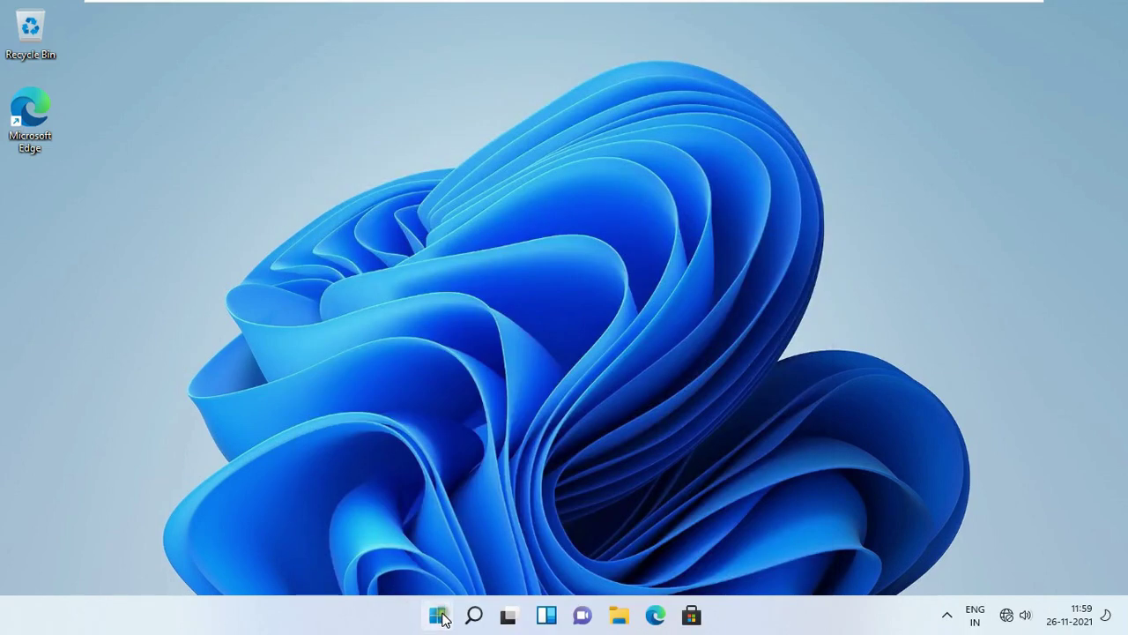
Step: Open the server's RMS_DOCS share by running the \\server path
right_click(438, 614)
click(379, 520)
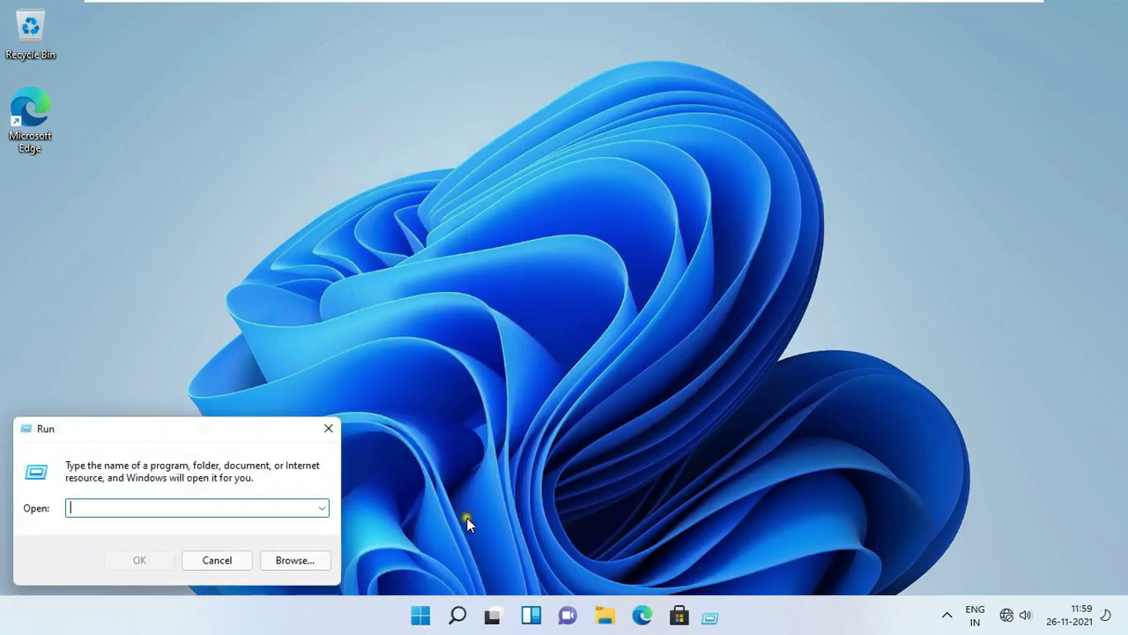
text(\\)
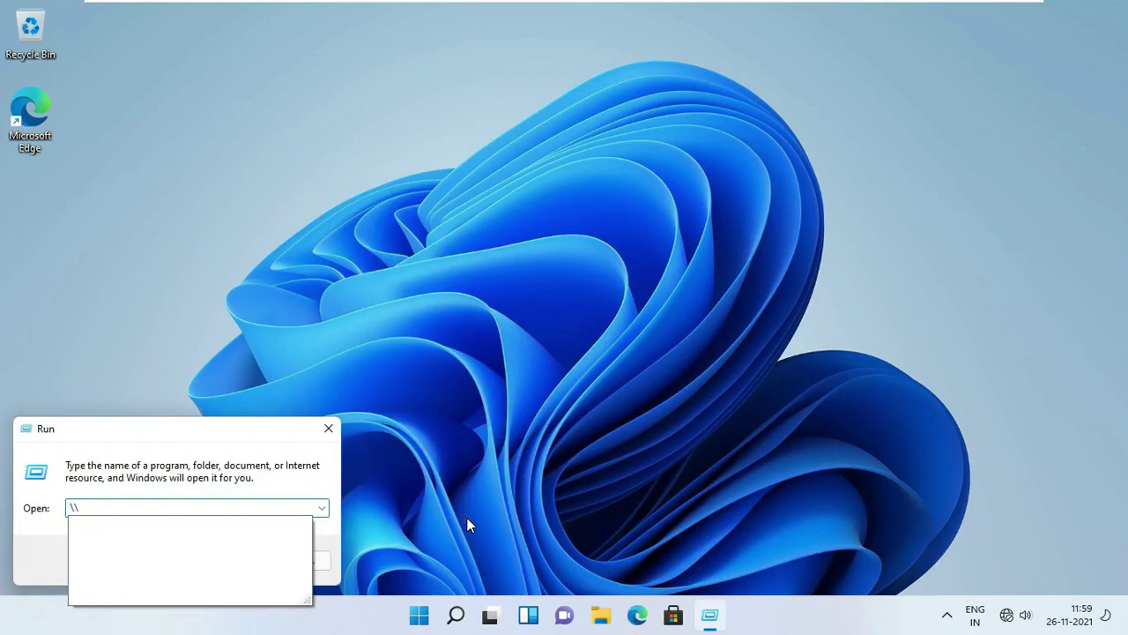
text(server)
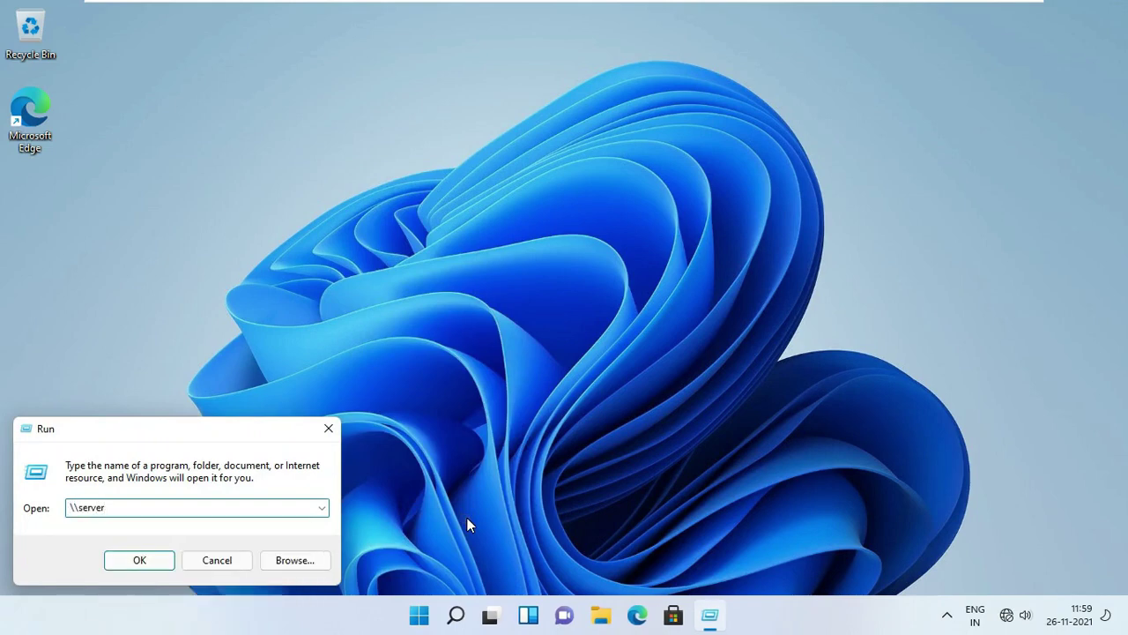
key(Return)
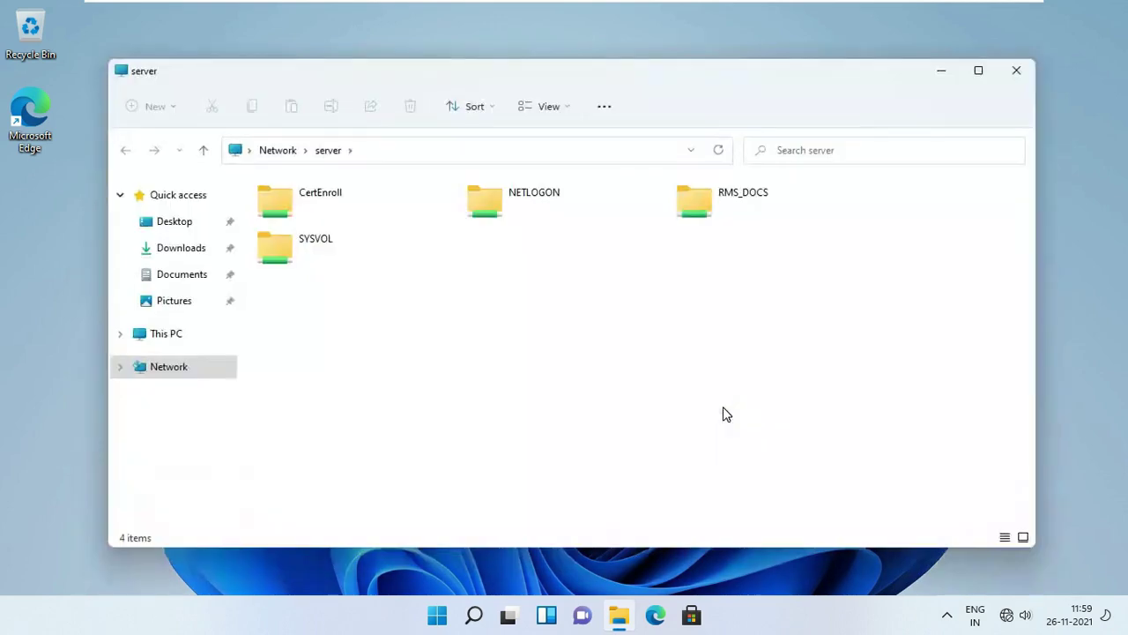
double_click(700, 203)
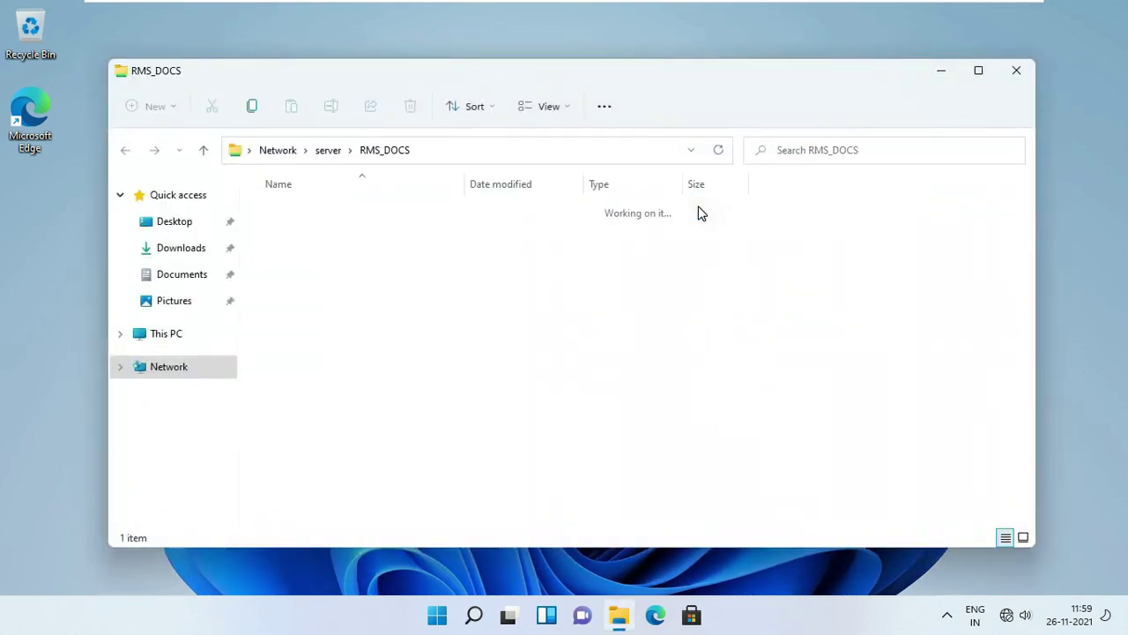
Step: Open bobdata in Word, accepting the rights management and certificate prompts
click(309, 215)
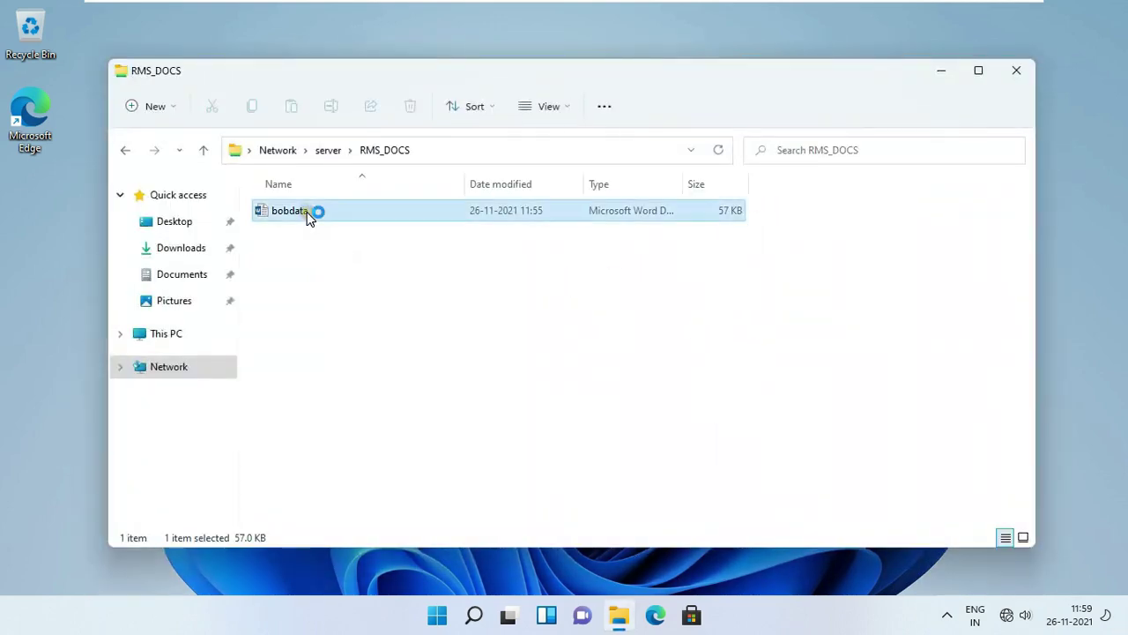
right_click(310, 217)
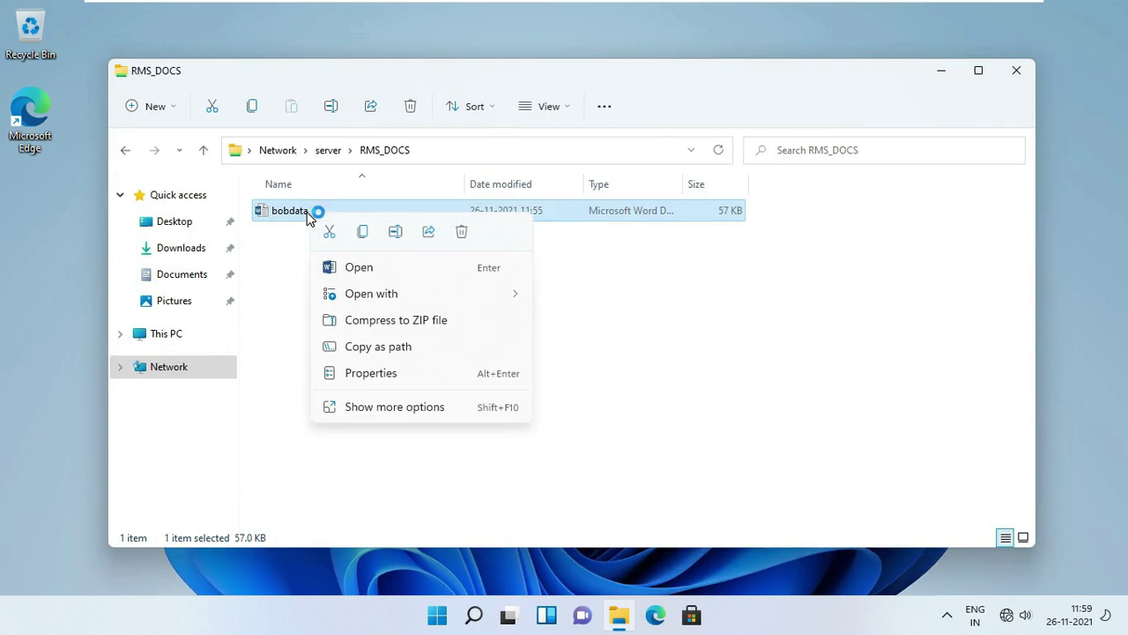
click(359, 268)
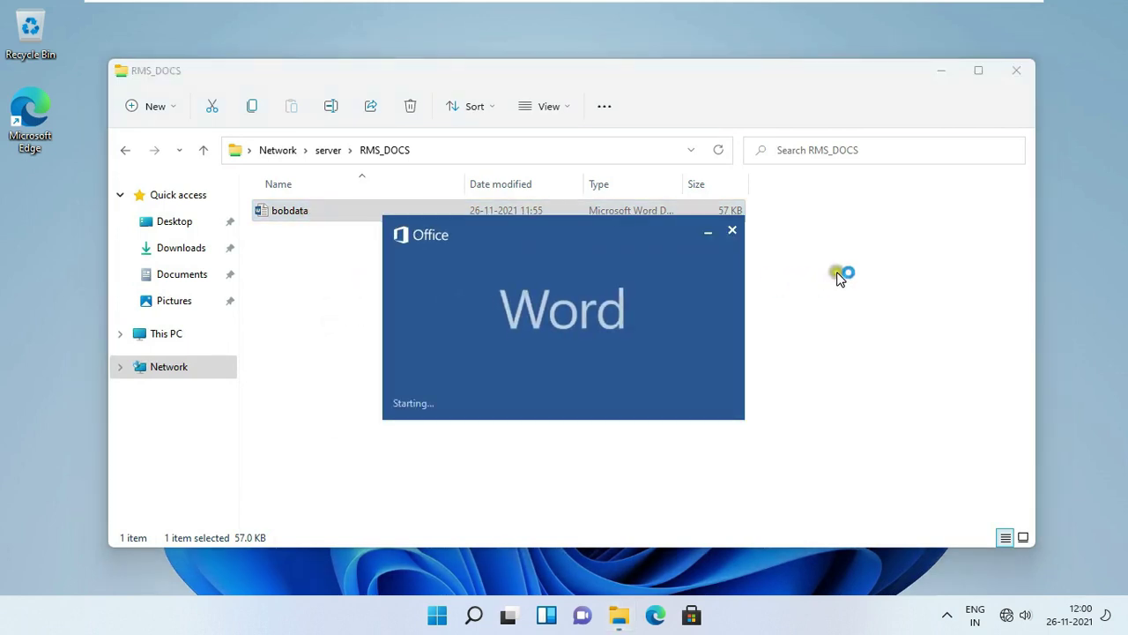
click(834, 249)
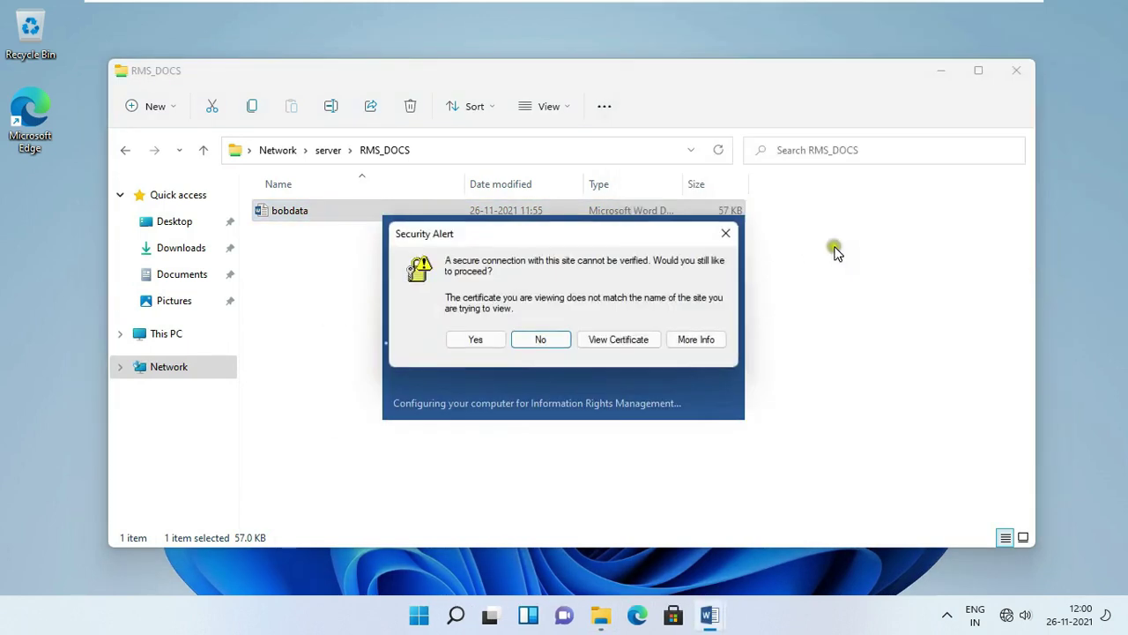
click(469, 339)
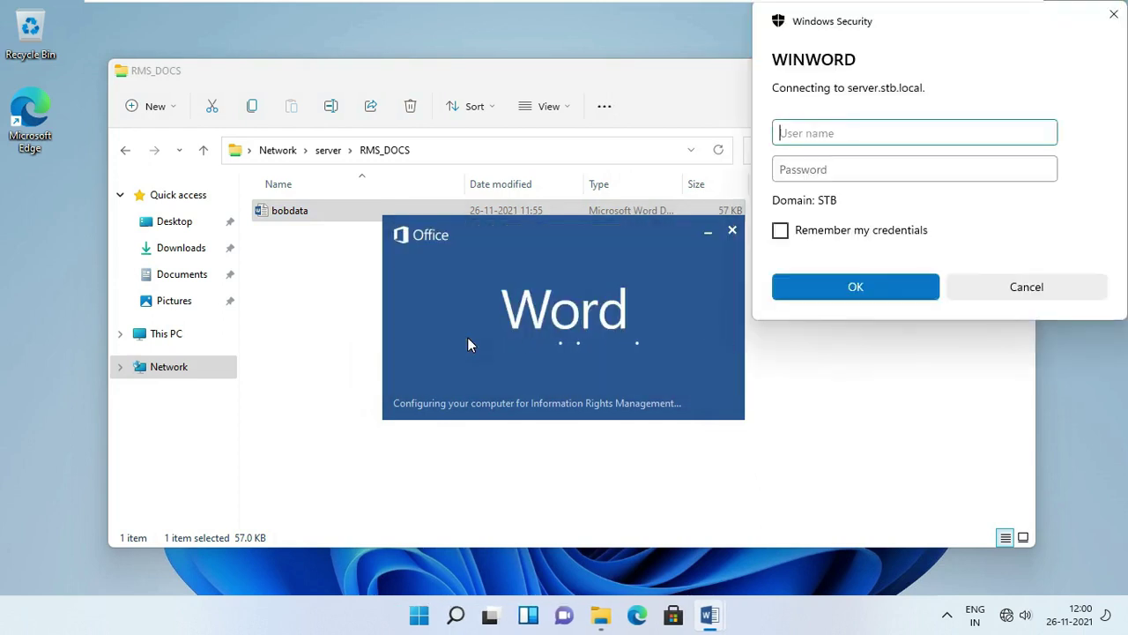
Step: Sign in as the IT admin, accept the Office licence, and view the account's permissions
text(itadmin)
key(Tab)
text(•••)
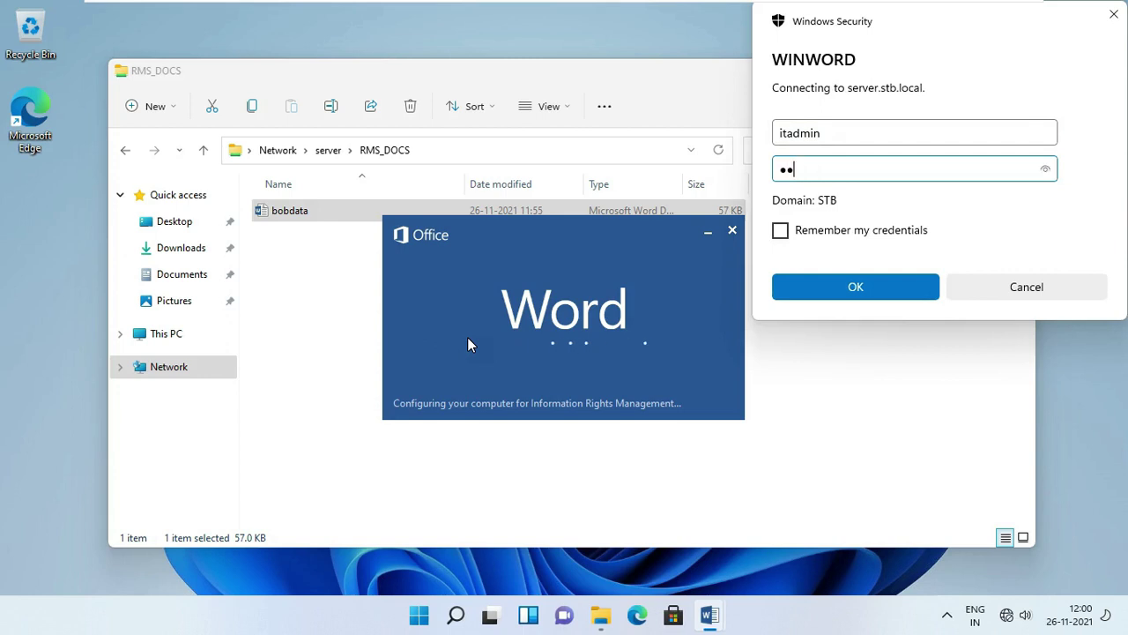
text(••••)
click(824, 289)
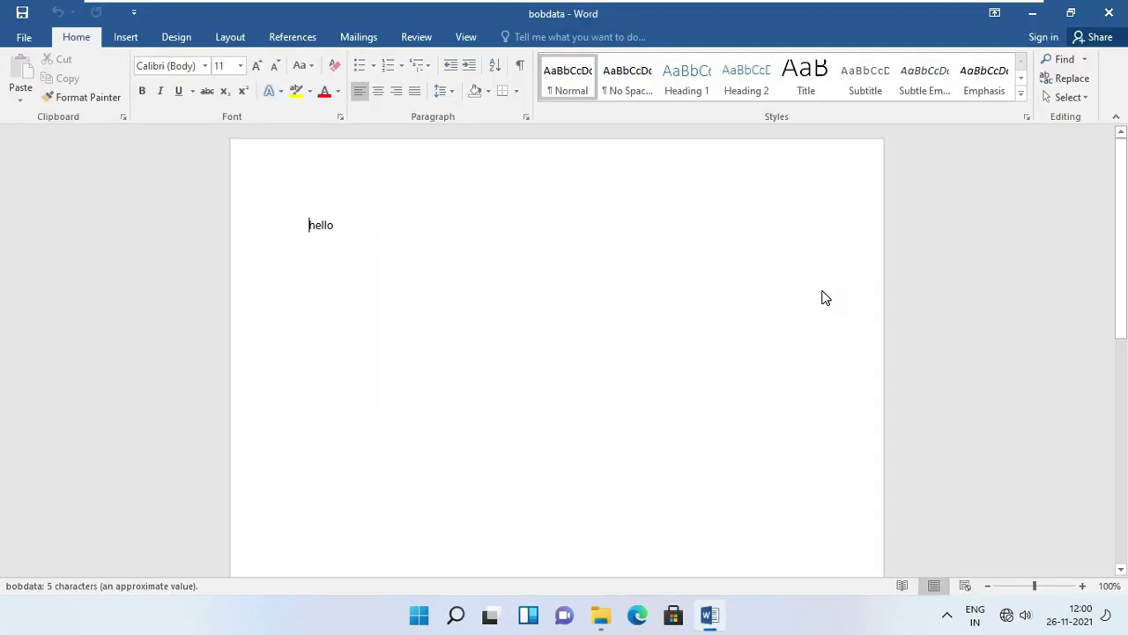
click(723, 399)
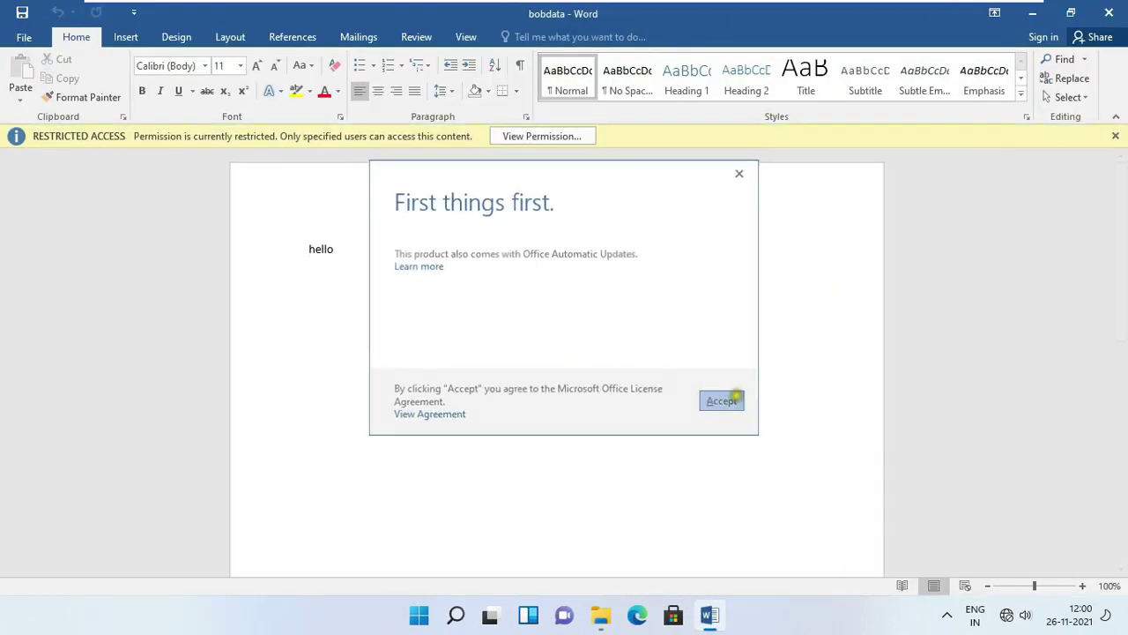
click(538, 141)
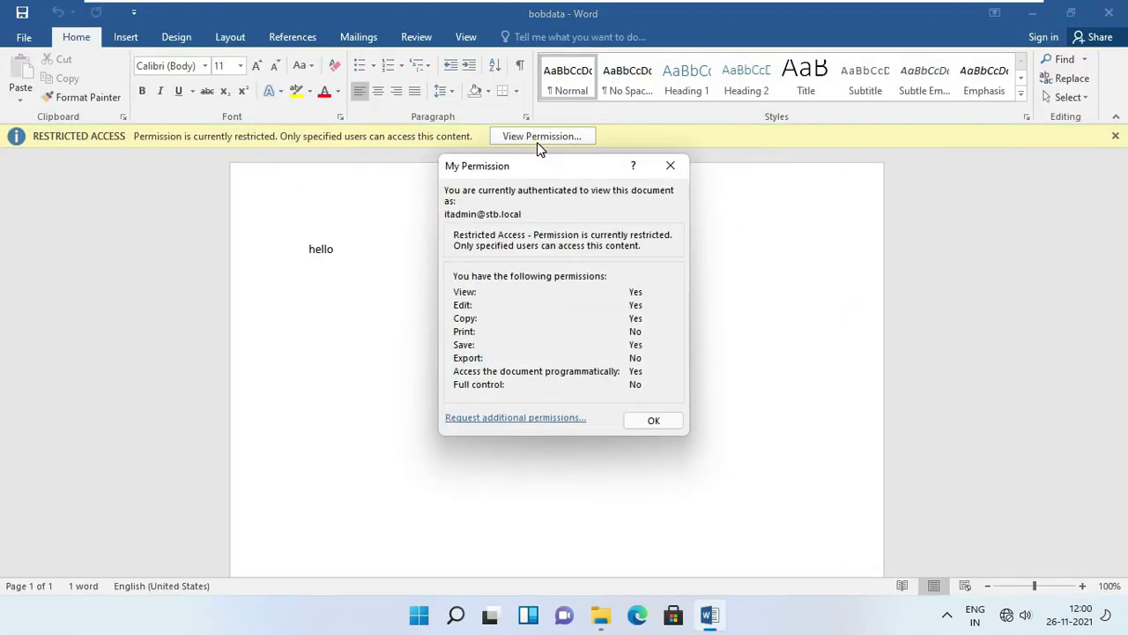